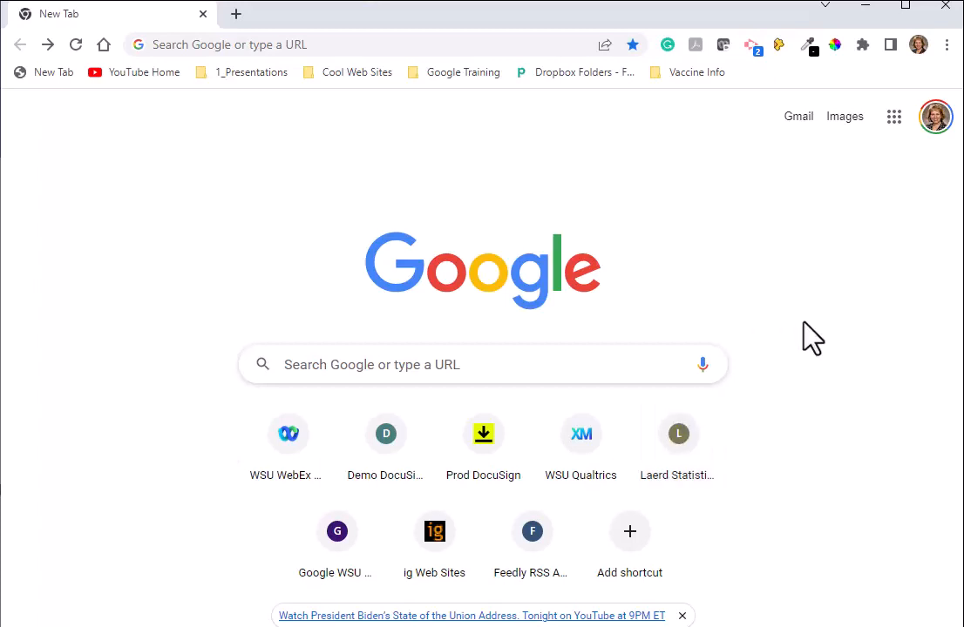
Go to Google Drive and open the EP_Example site from the 1_Electronic Portfolio folder
click(894, 120)
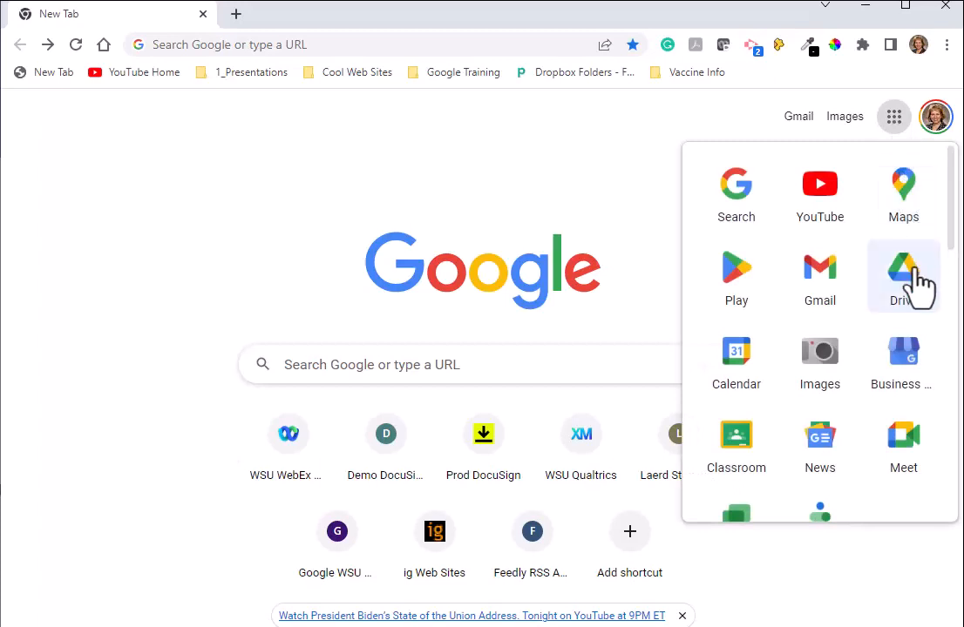
click(919, 280)
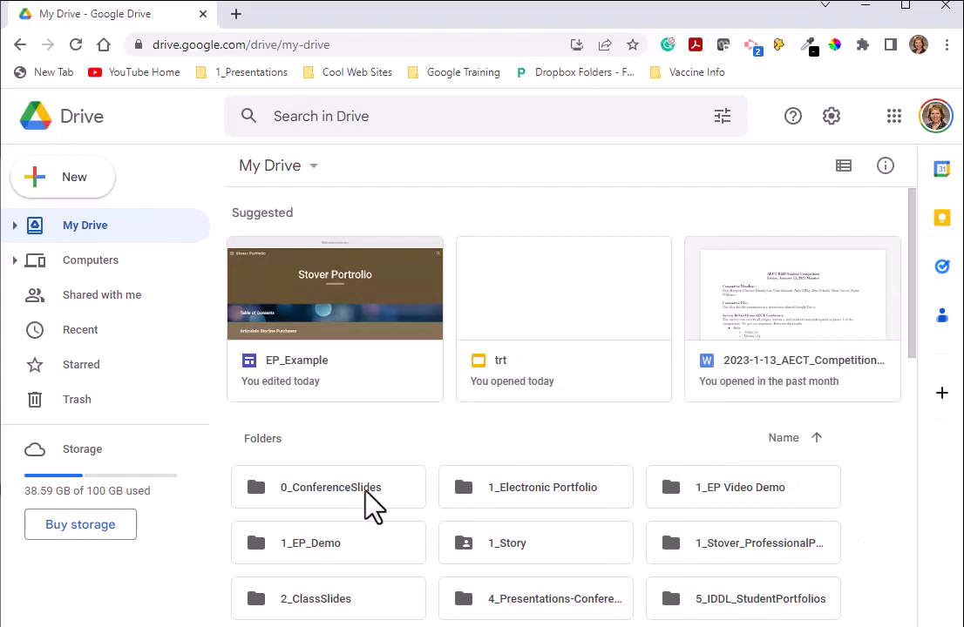
click(558, 506)
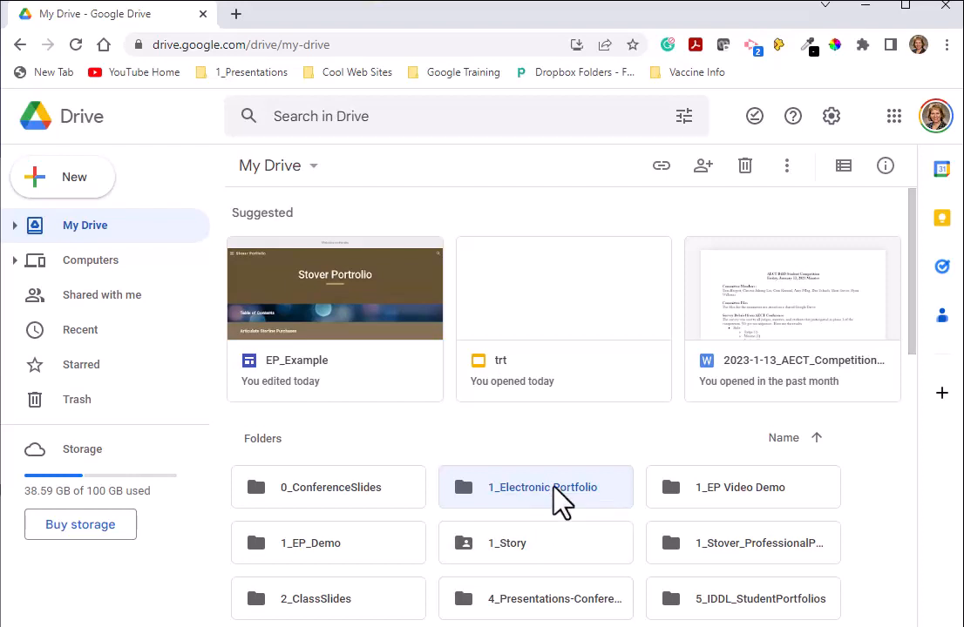
double_click(482, 501)
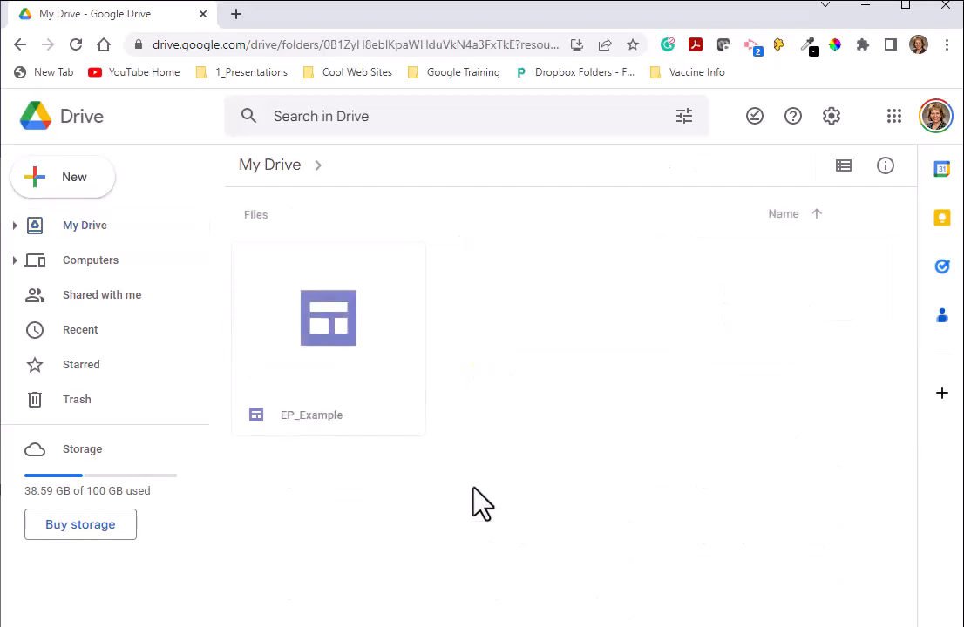
double_click(344, 321)
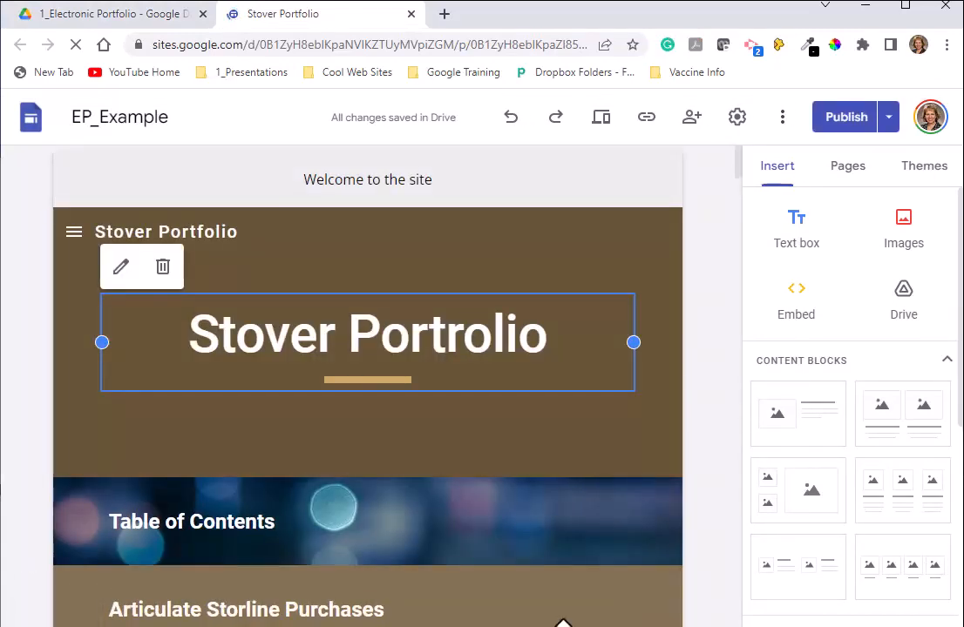
Add a new page named IDL-7140 to the site and select it in the page list
mouse_move(566, 409)
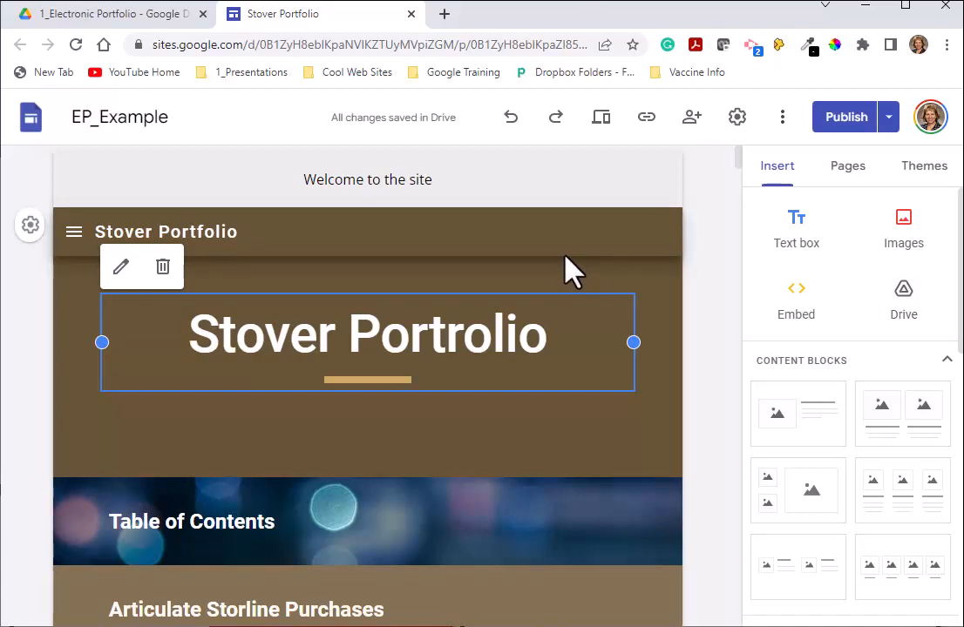
click(845, 168)
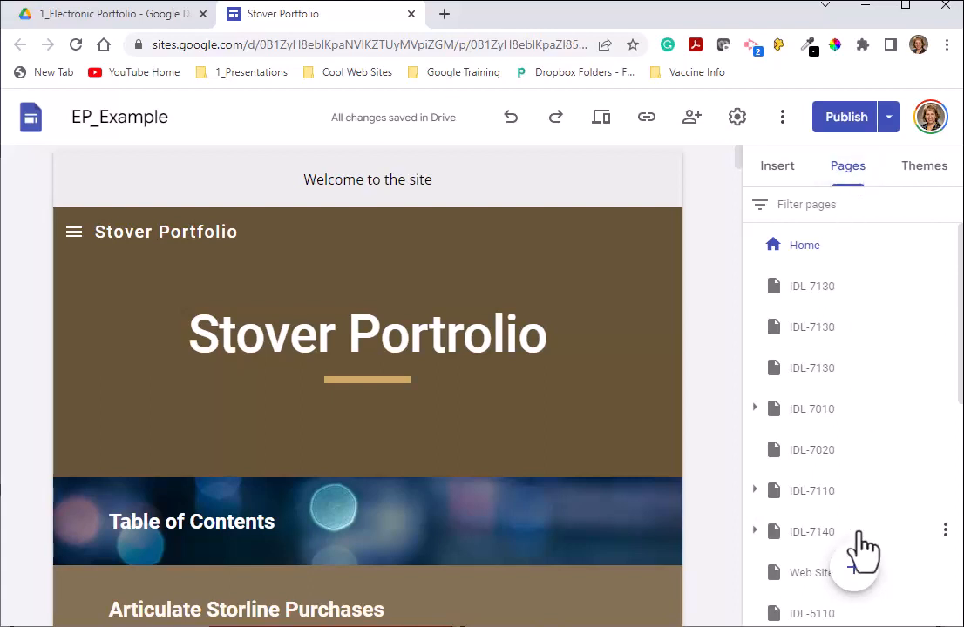
click(854, 571)
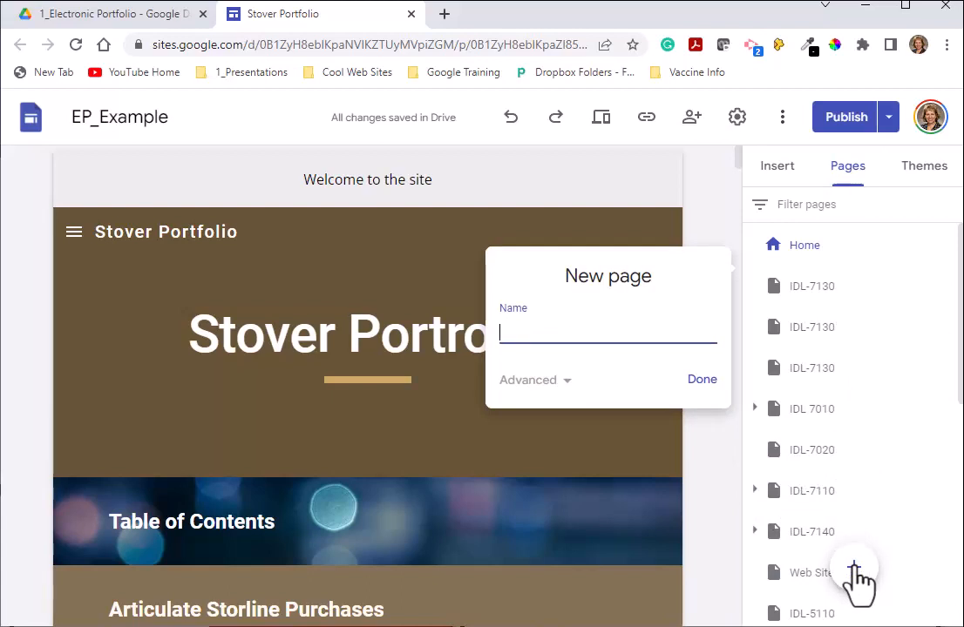
text(IDL-7140)
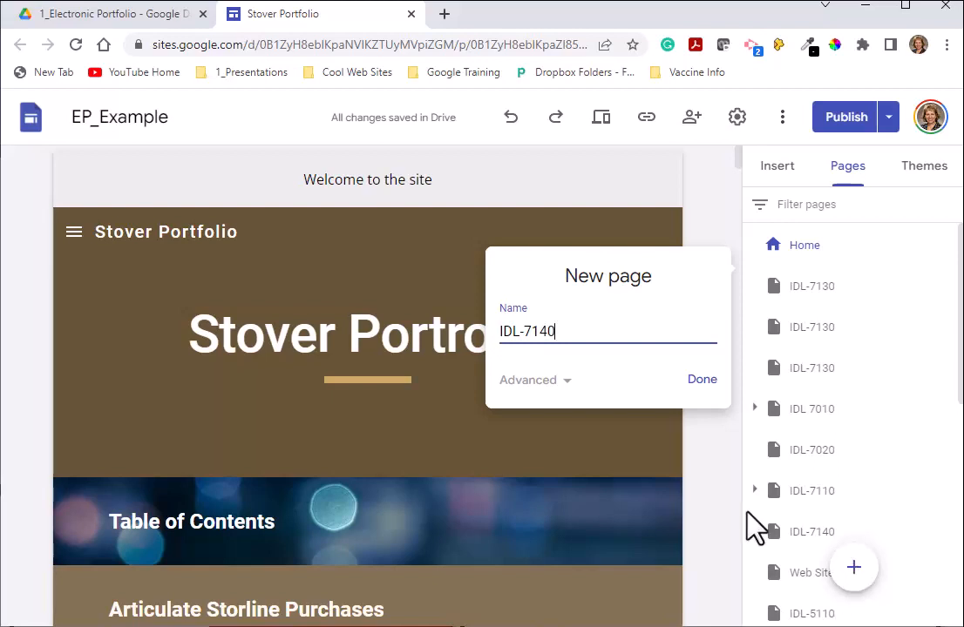
click(702, 380)
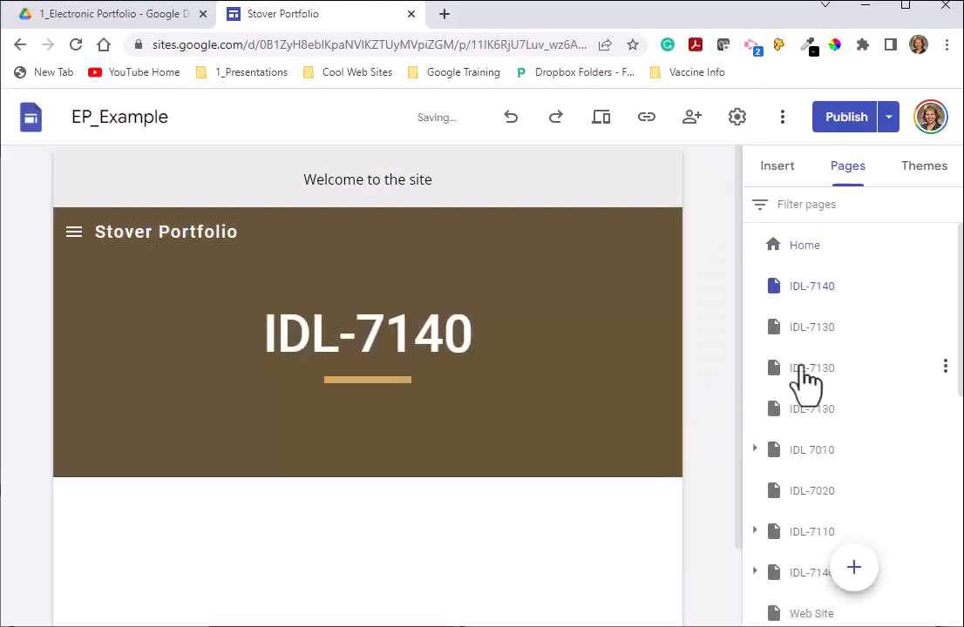
click(797, 301)
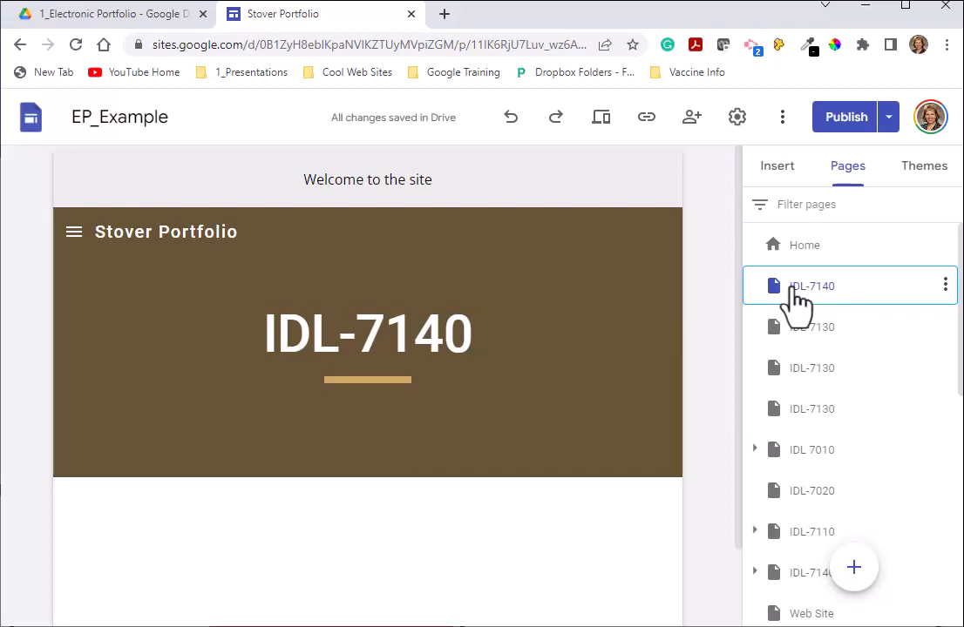
Extend the header title of the IDL-7140 page to read "IDL-7140: LMS & Evaluation"
mouse_move(617, 339)
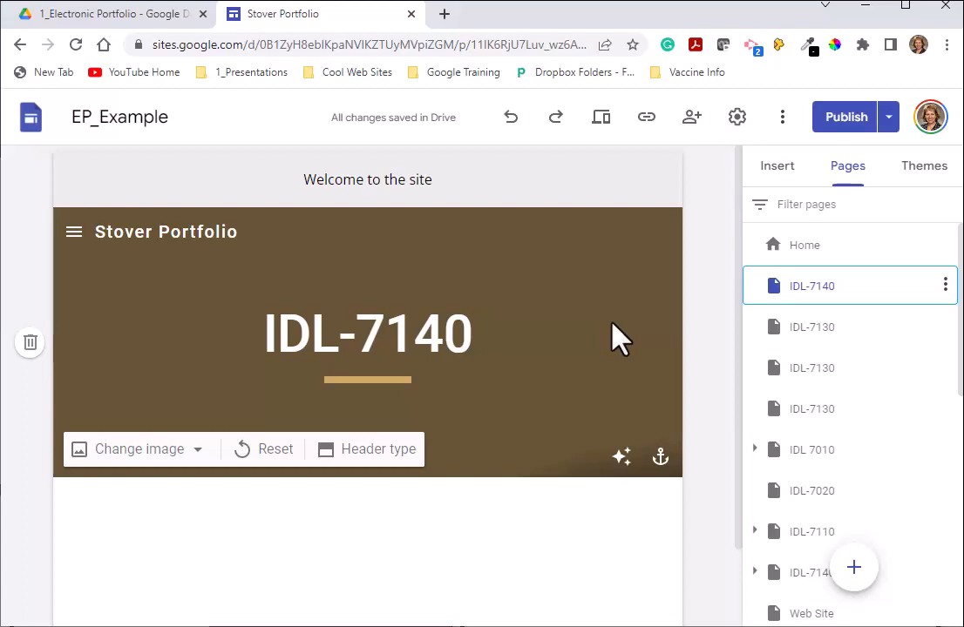
click(558, 328)
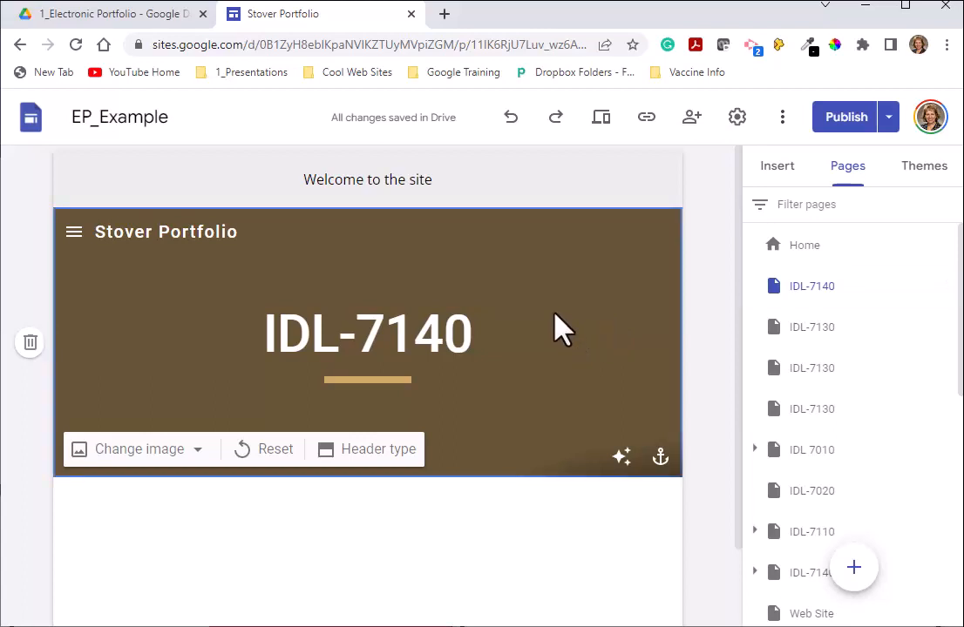
click(506, 333)
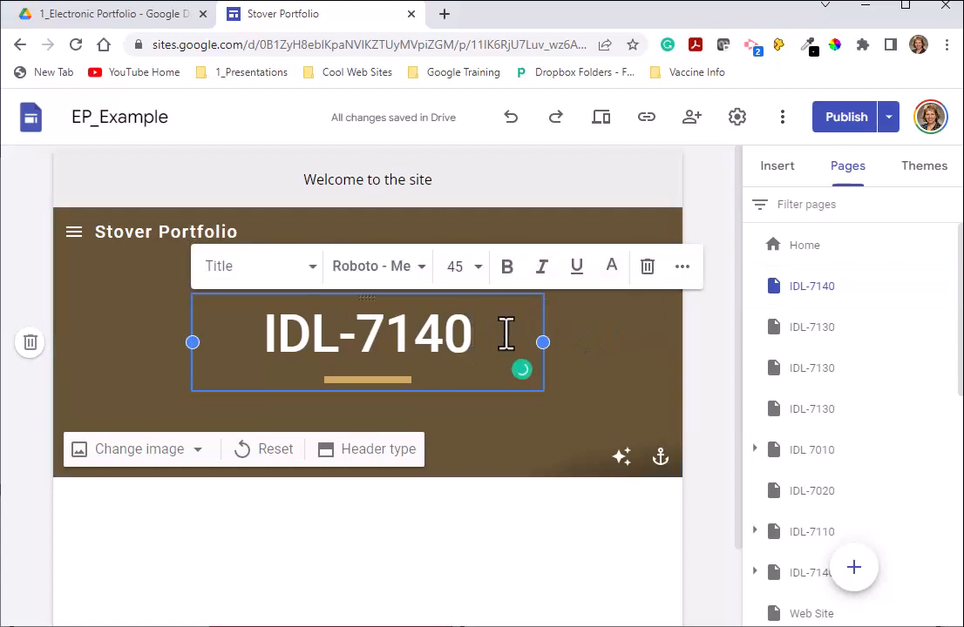
text(: )
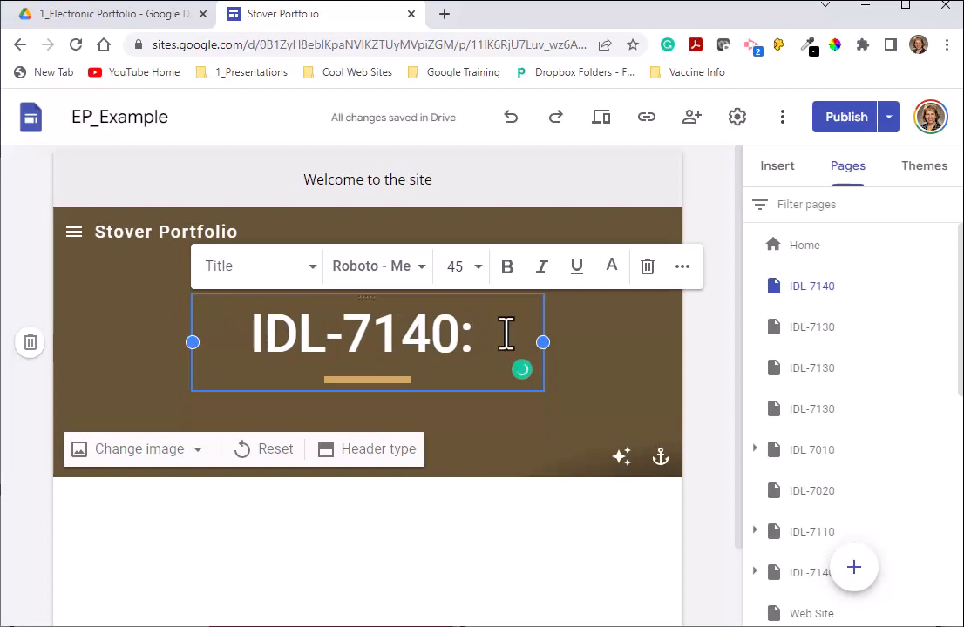
text(LMS)
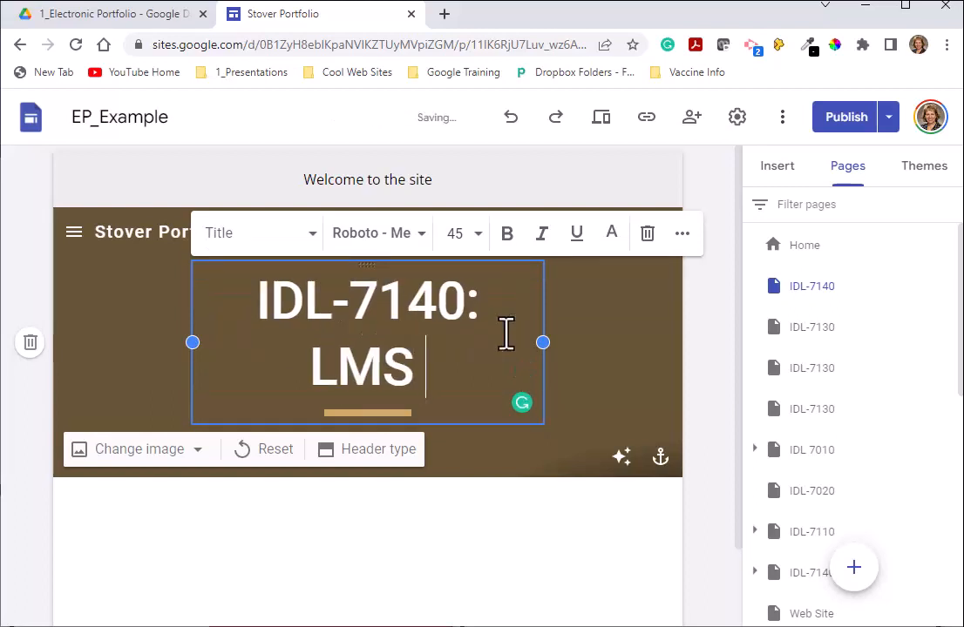
text( & Ev)
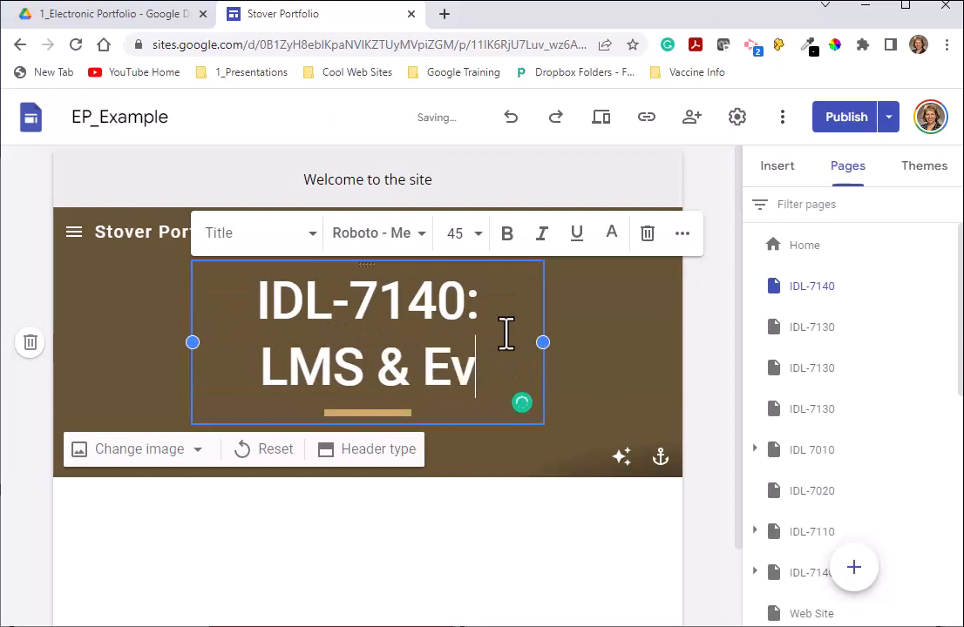
text(aluatio)
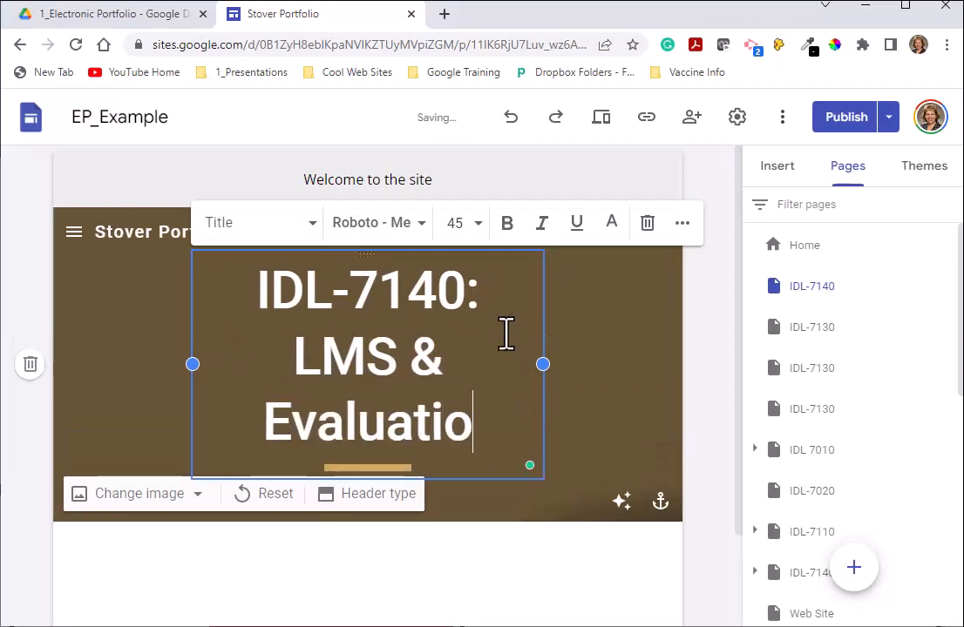
text(n)
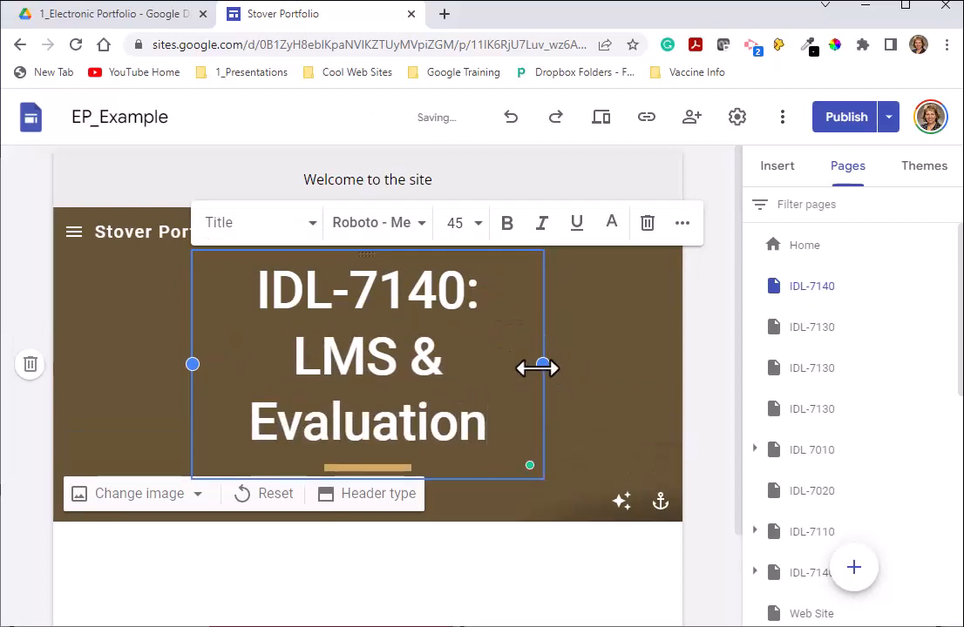
Widen the header title's text box on both sides so the page title wraps onto fewer lines
drag(542, 367, 632, 353)
drag(193, 342, 86, 352)
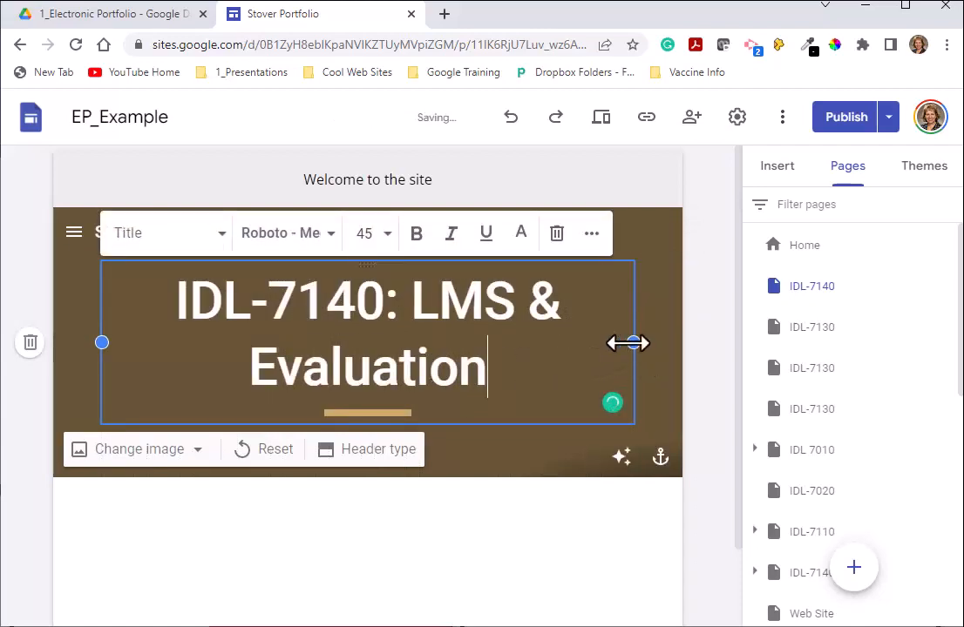
drag(630, 344, 667, 340)
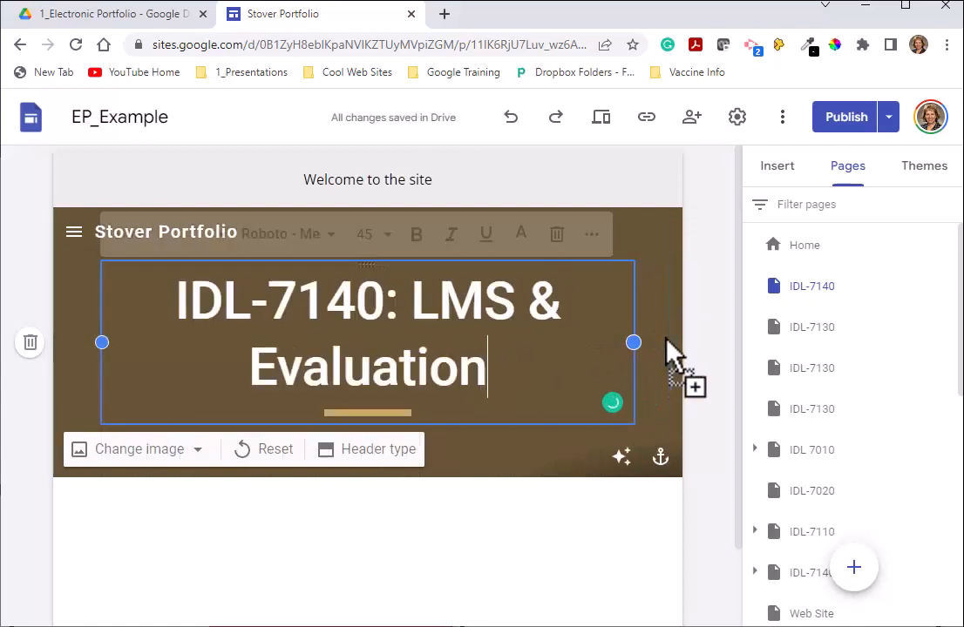
Change the IDL-7140 page's header image to the plain blue textured background from the image gallery
click(199, 450)
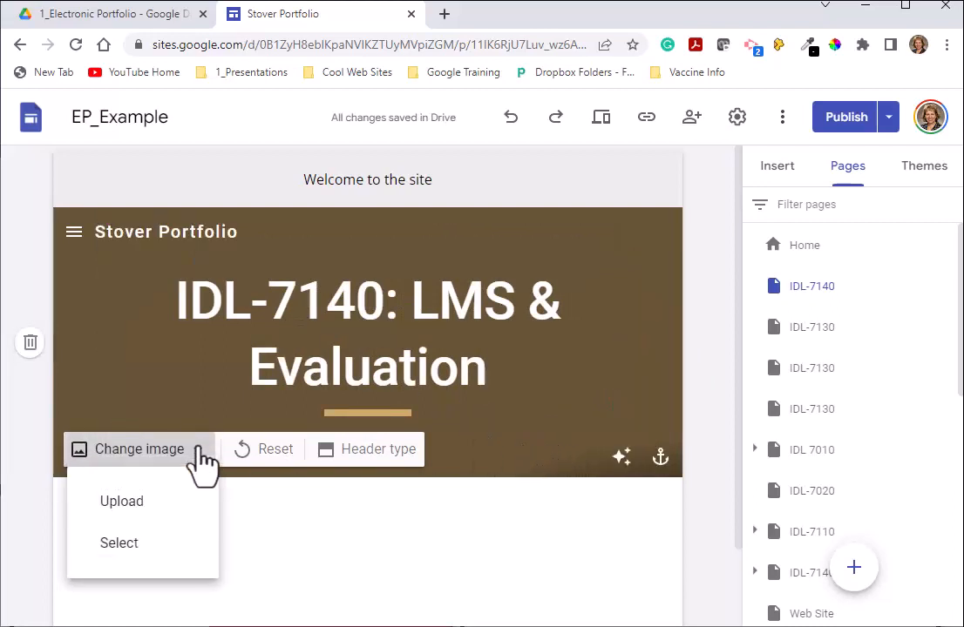
click(114, 553)
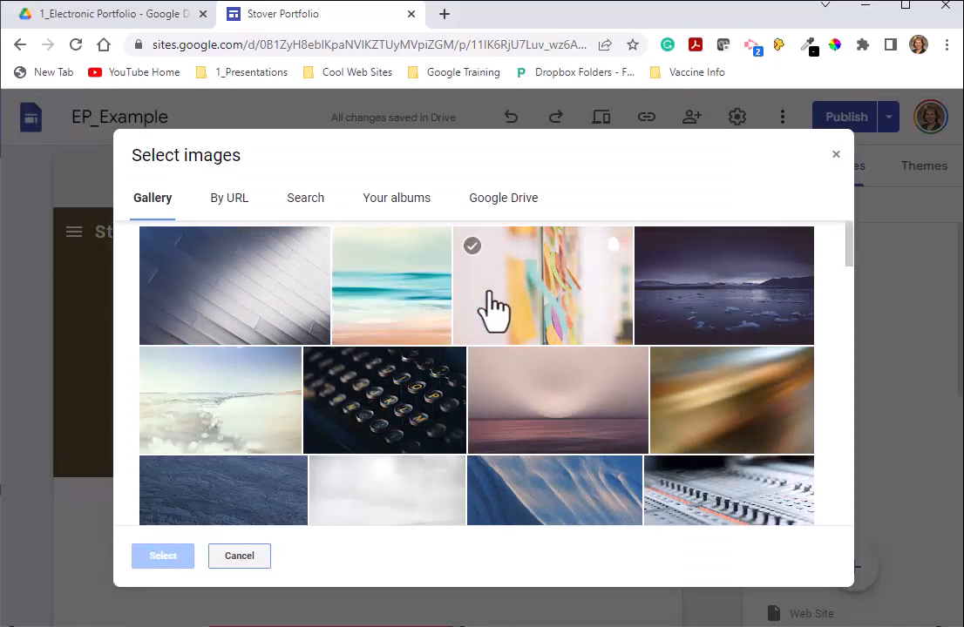
scroll(495, 314, down, 1)
scroll(495, 321, down, 3)
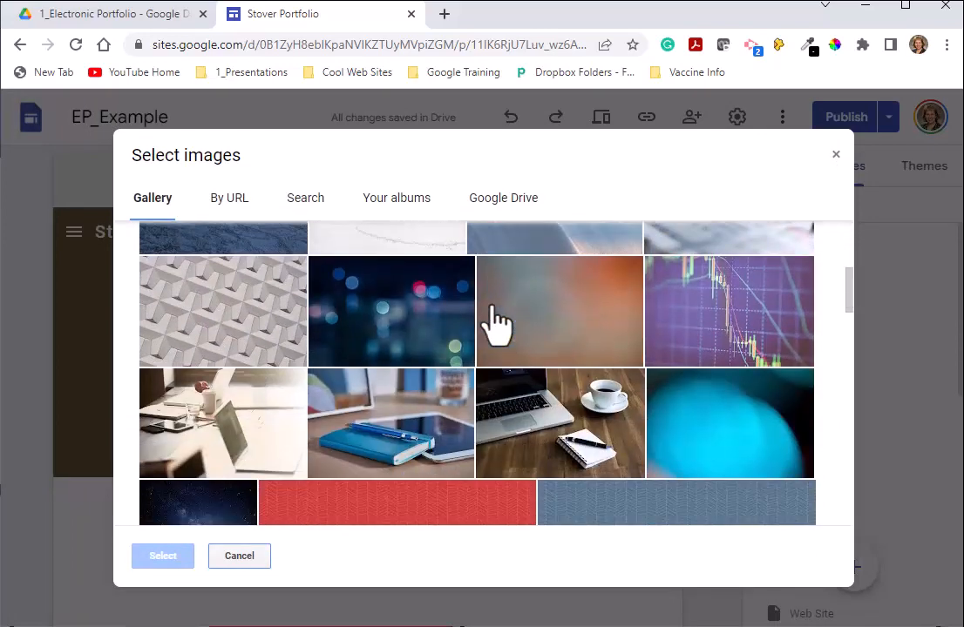
scroll(495, 321, down, 3)
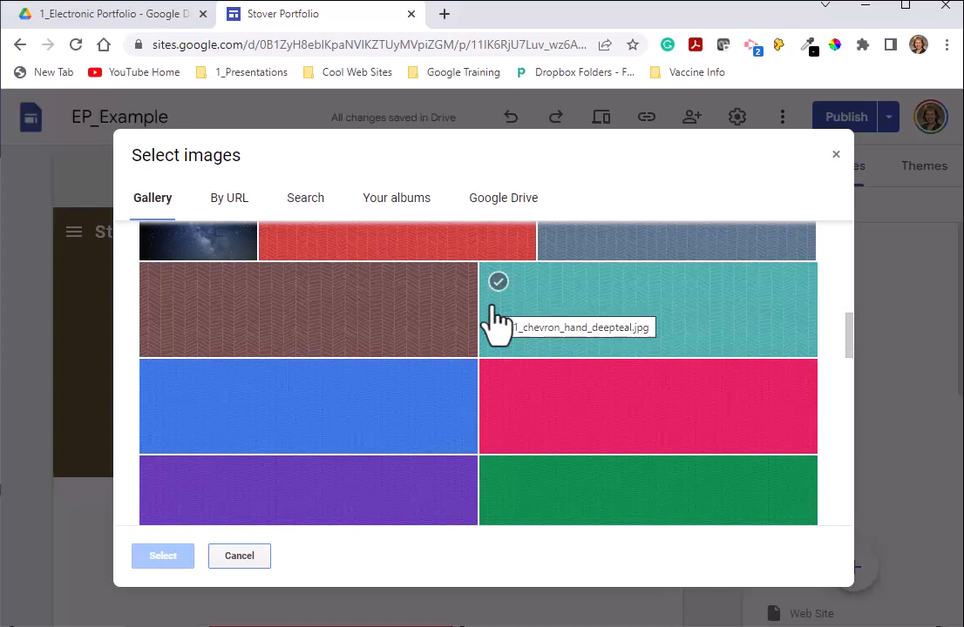
click(371, 427)
click(163, 555)
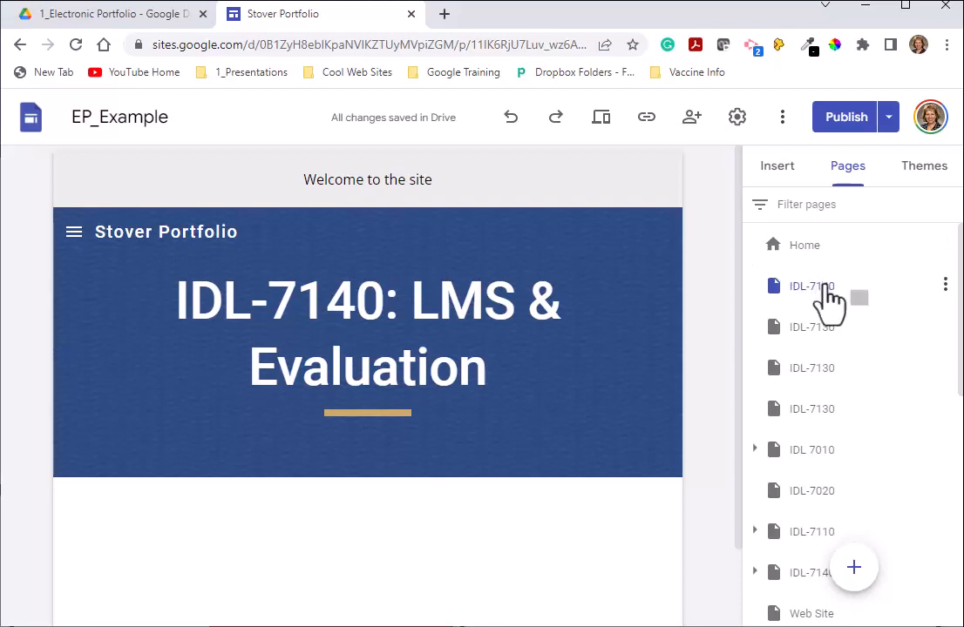
Add a subpage named "Week #1" under the new IDL-7140 page
click(767, 292)
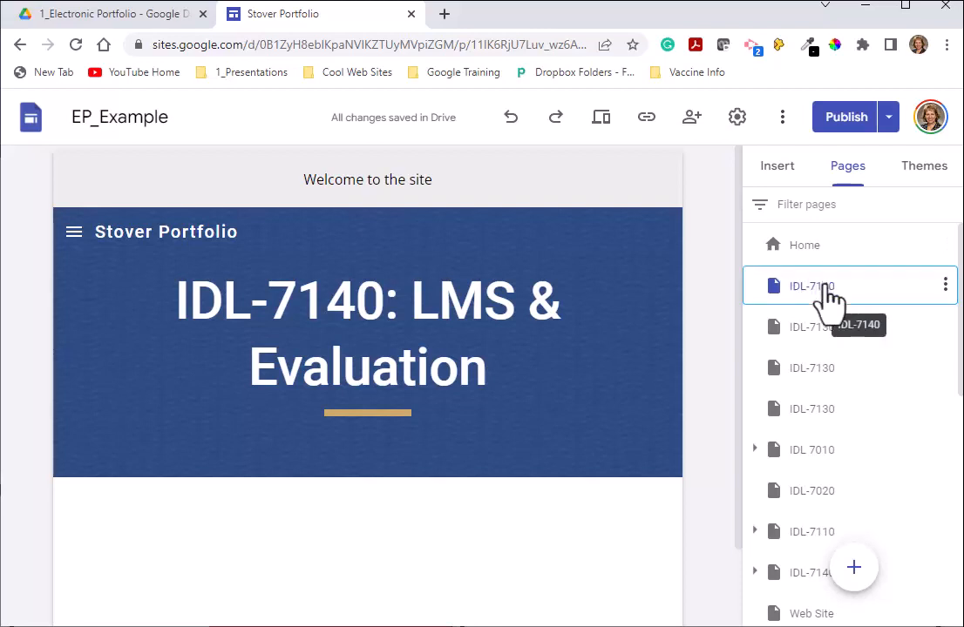
click(946, 285)
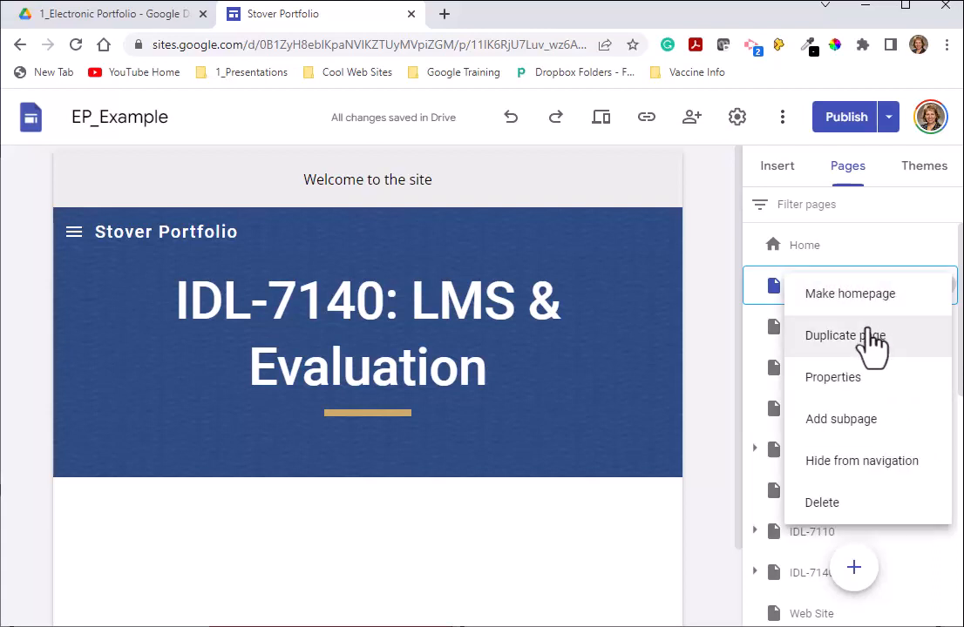
click(858, 421)
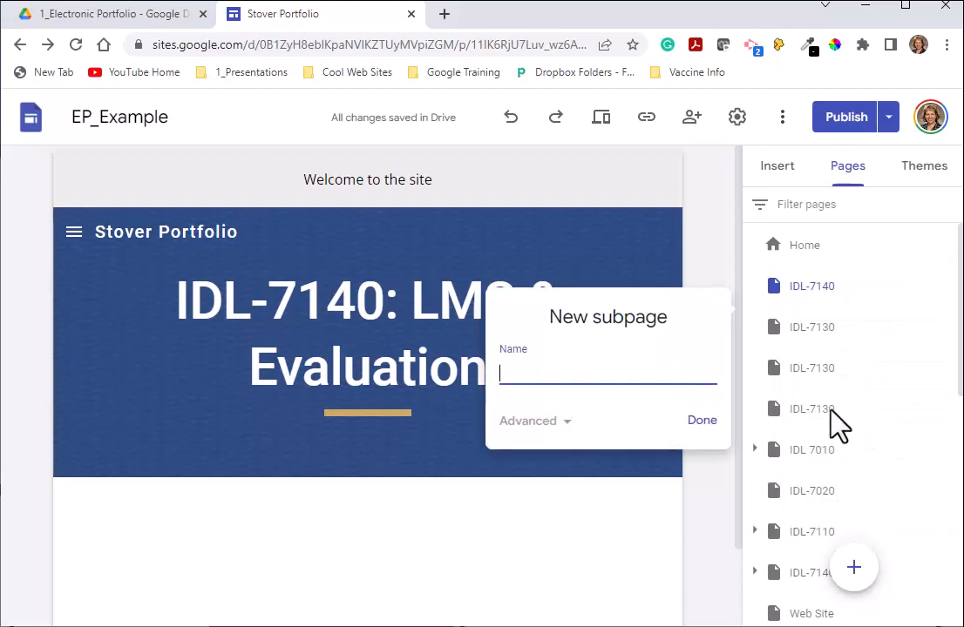
text(Week #1)
key(Return)
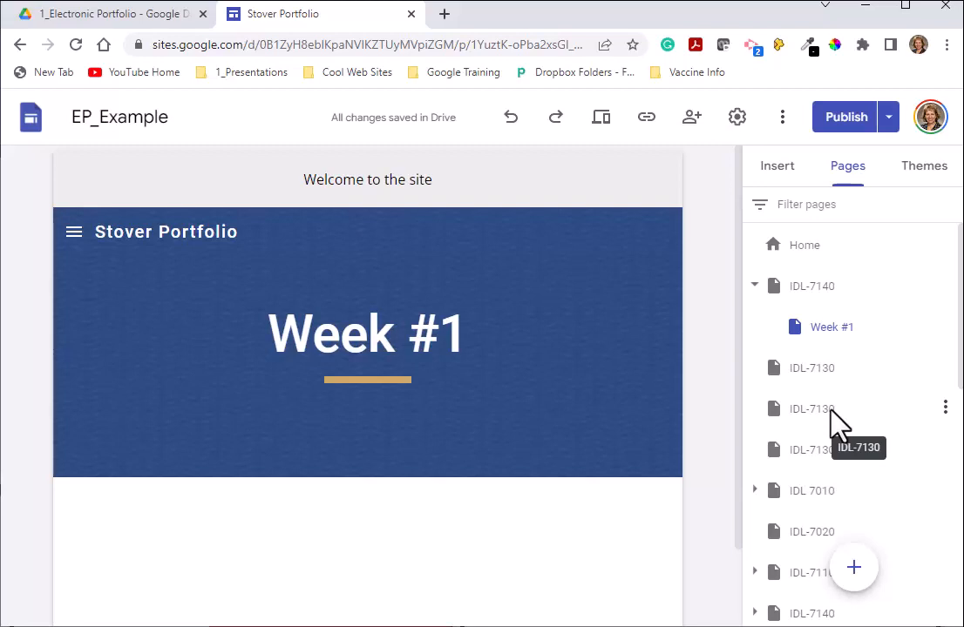
Replace the Week #1 page's header title with "IDL-7140: LMS & Evaluation"
click(408, 333)
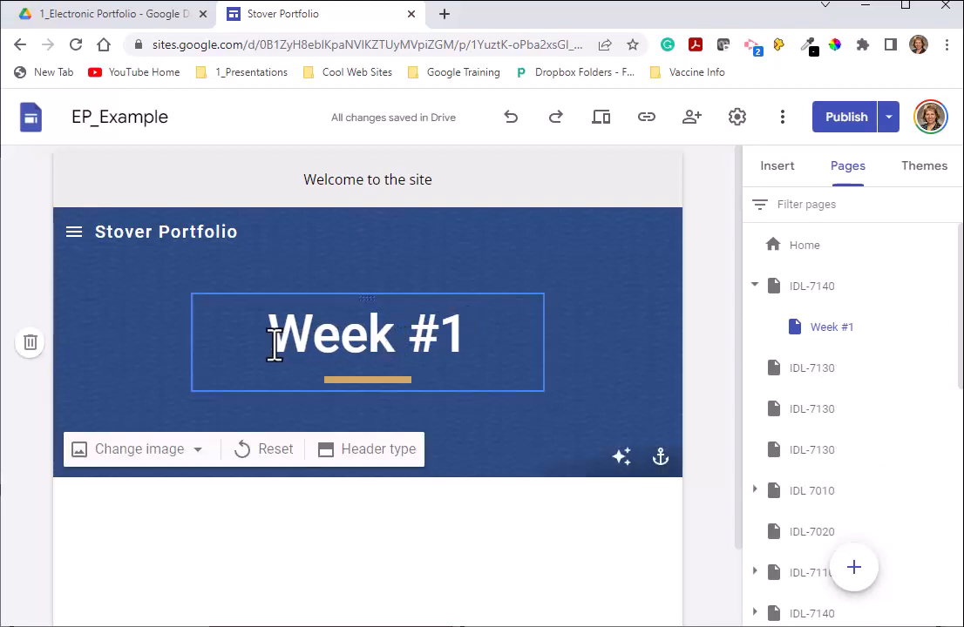
drag(275, 334, 482, 337)
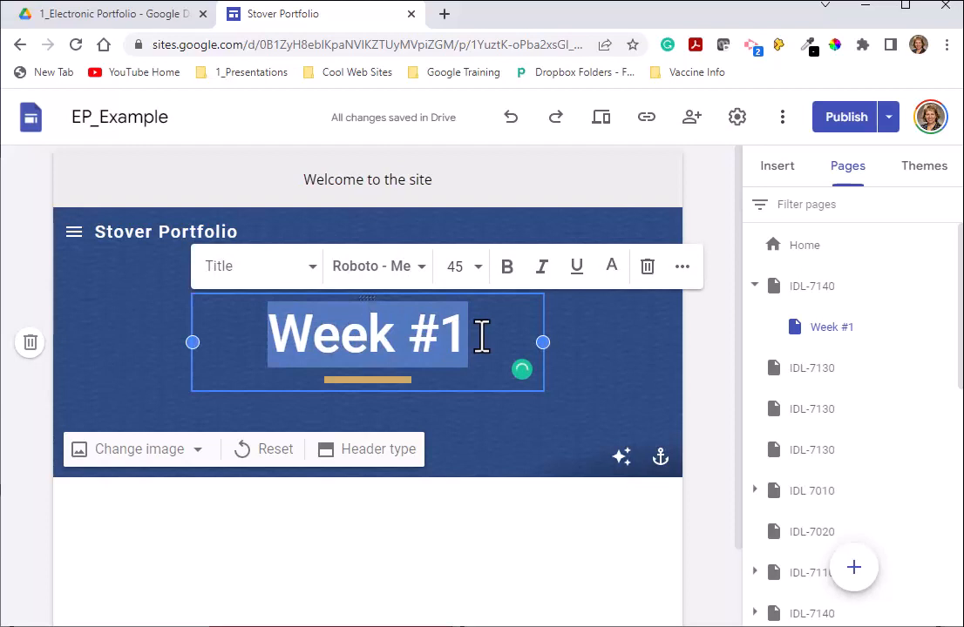
text(IDL)
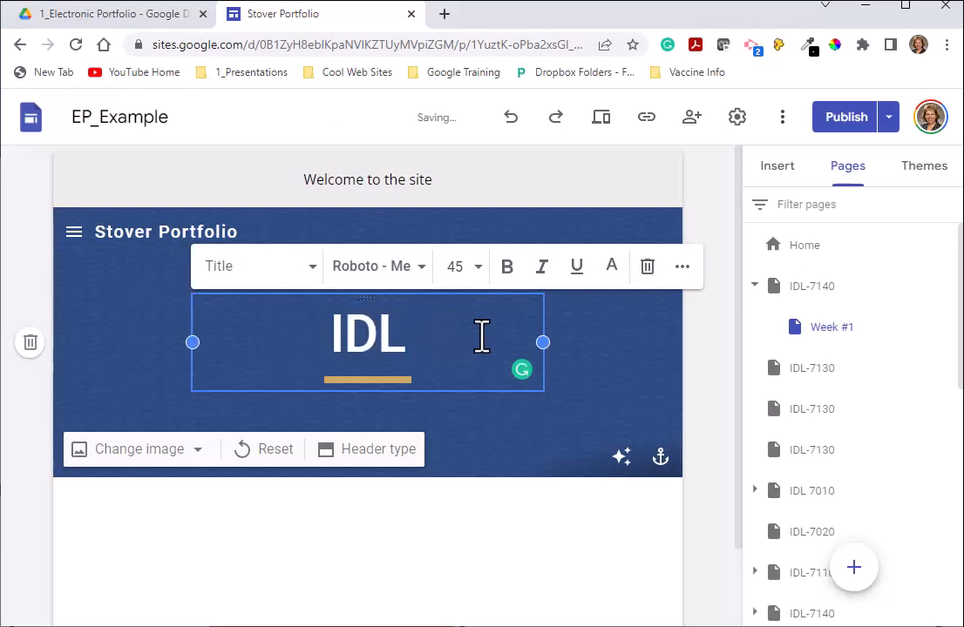
text(-7140: L)
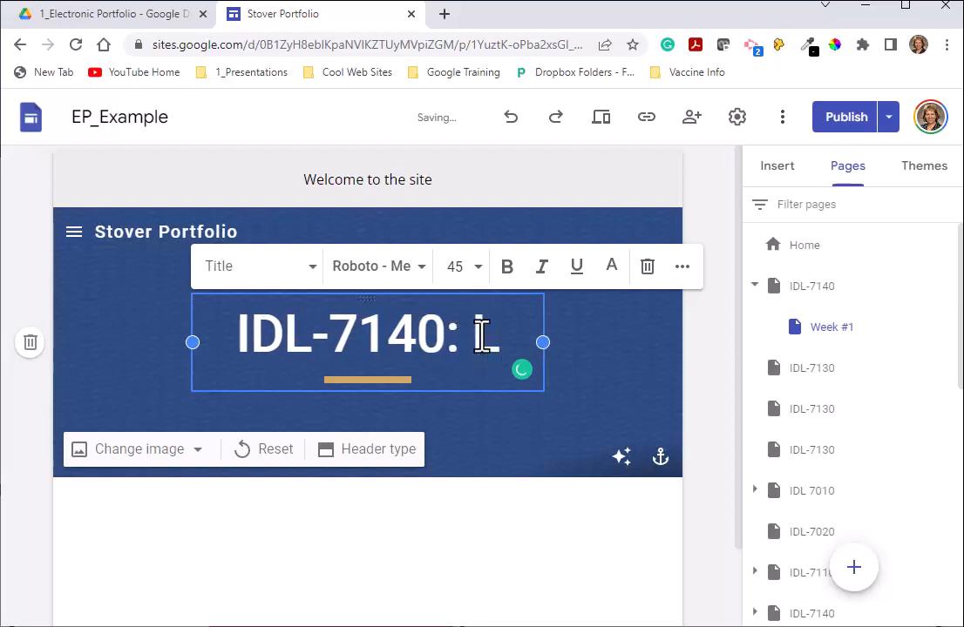
text(MS & )
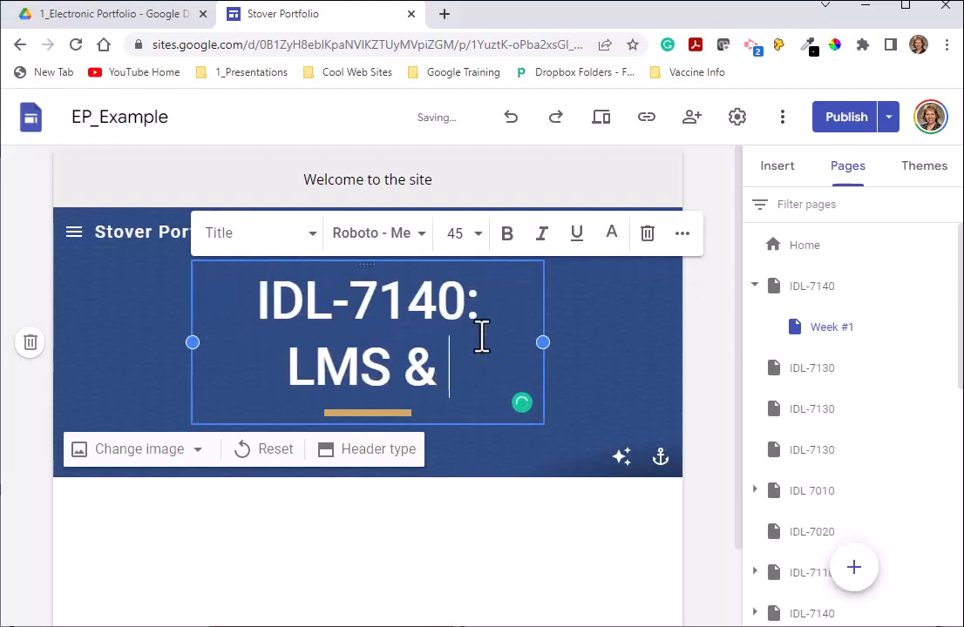
text(Evalution)
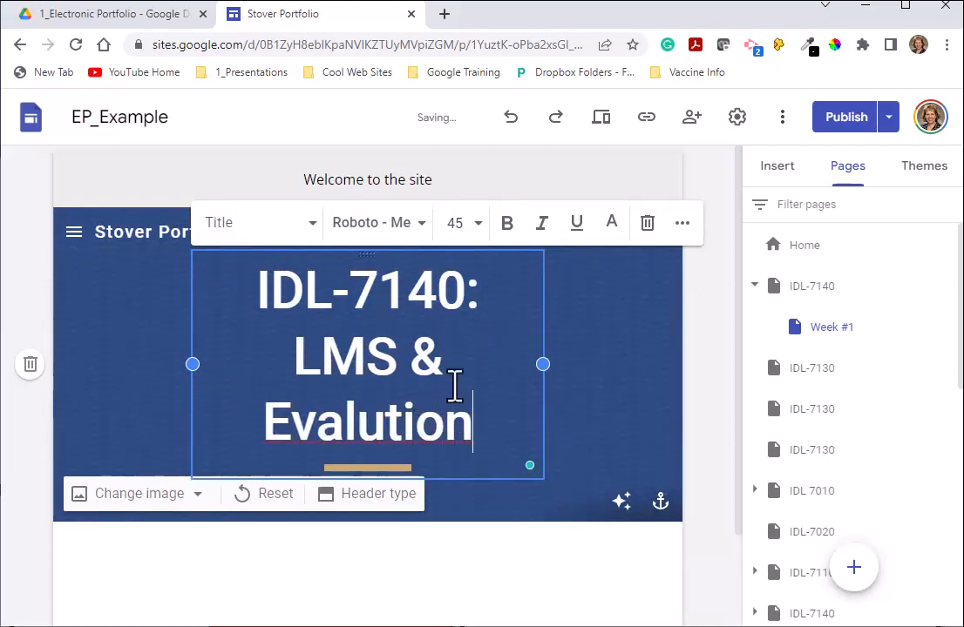
click(386, 423)
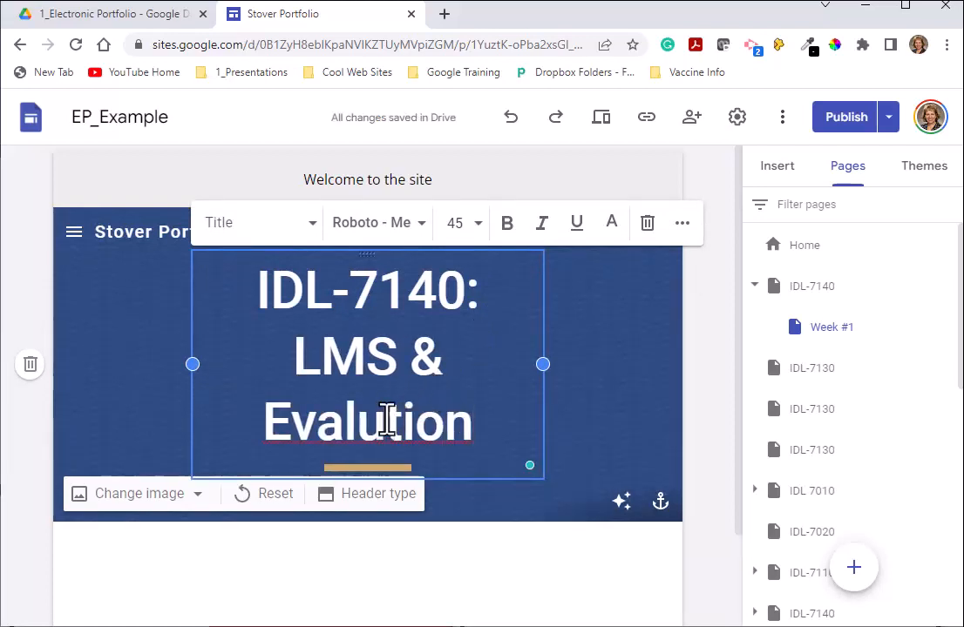
text(a)
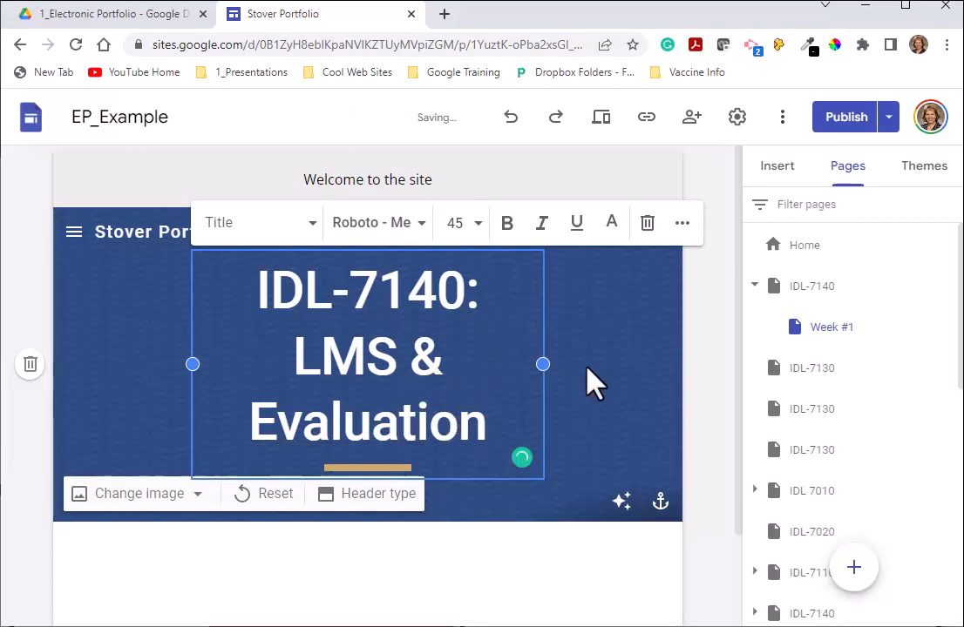
Widen the Week #1 page's header title box on both sides so the title fits on two lines
drag(542, 363, 634, 344)
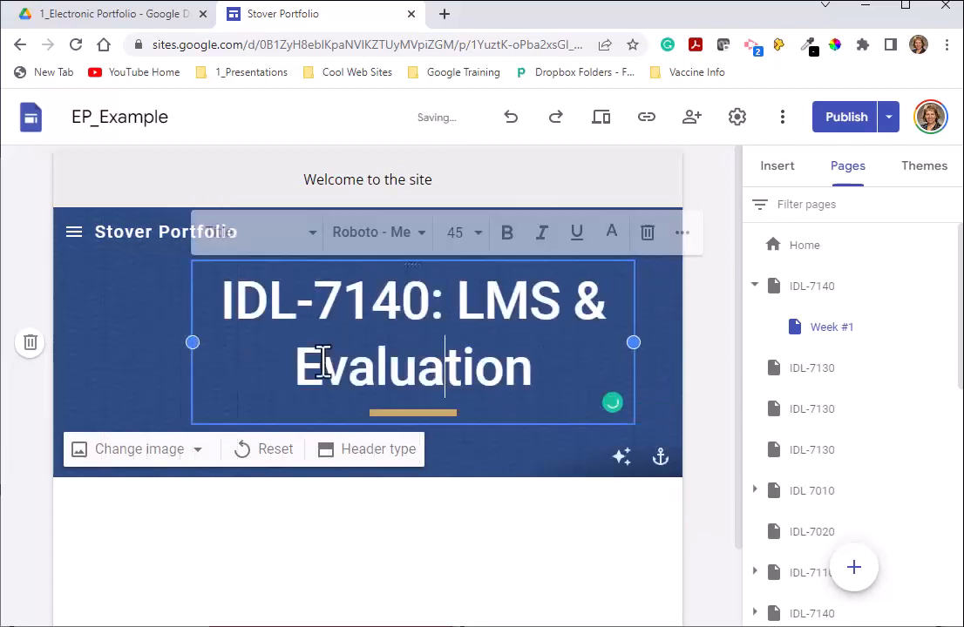
drag(192, 342, 70, 342)
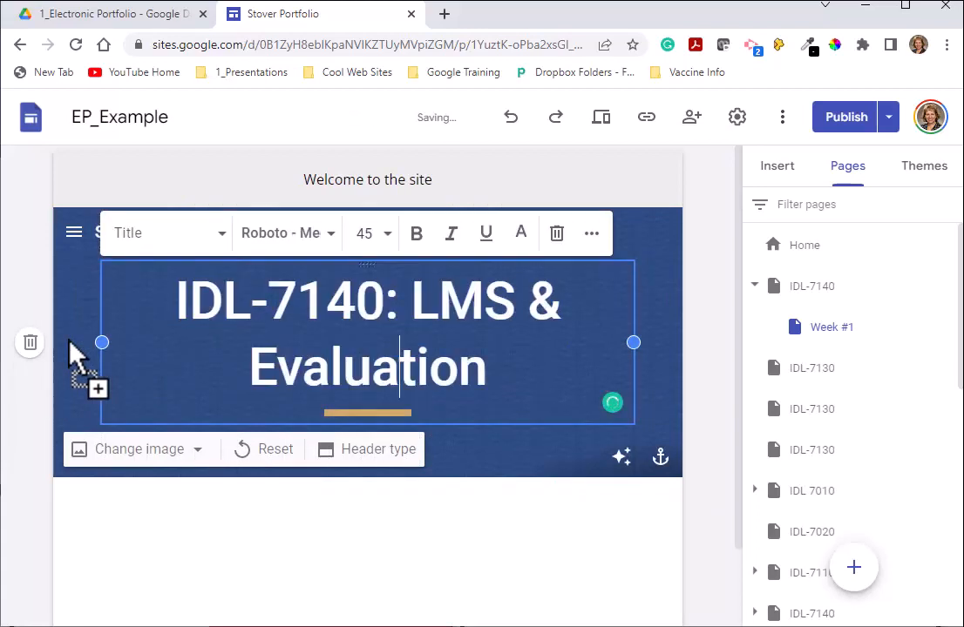
click(797, 294)
click(806, 328)
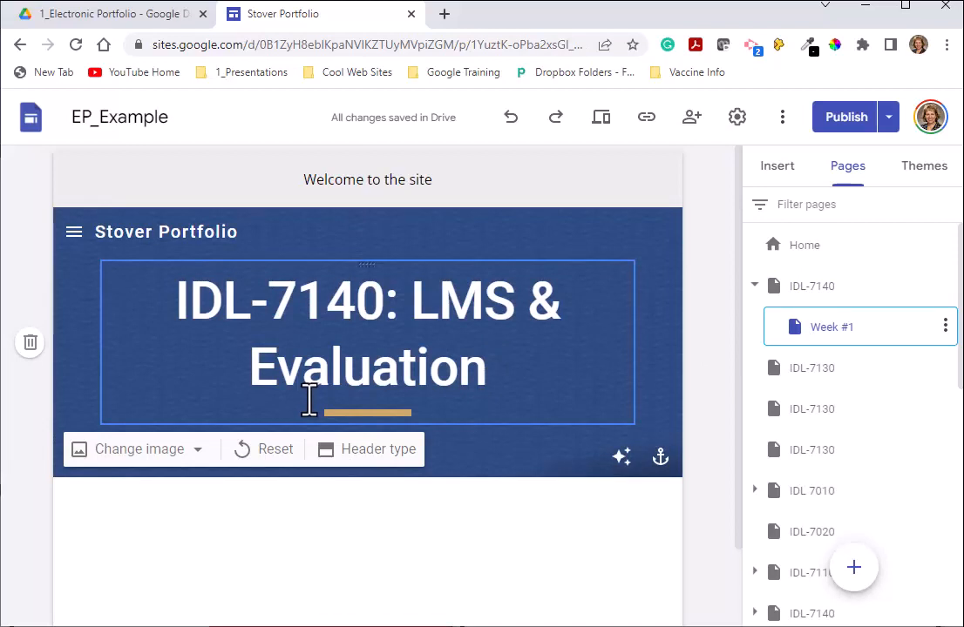
Add a text box below the header of the Week #1 page reading "WEEK #1"
double_click(244, 511)
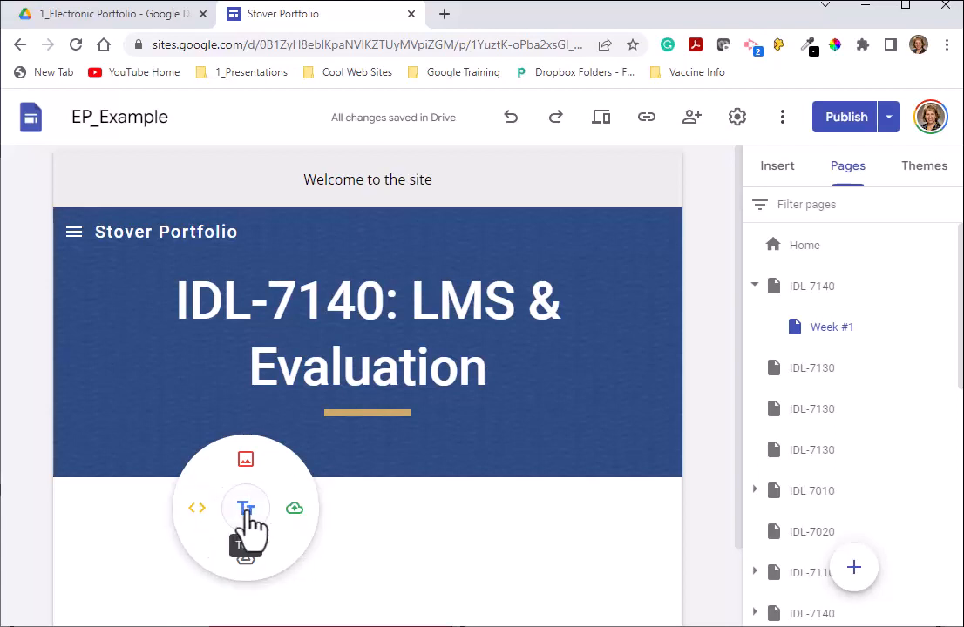
click(246, 510)
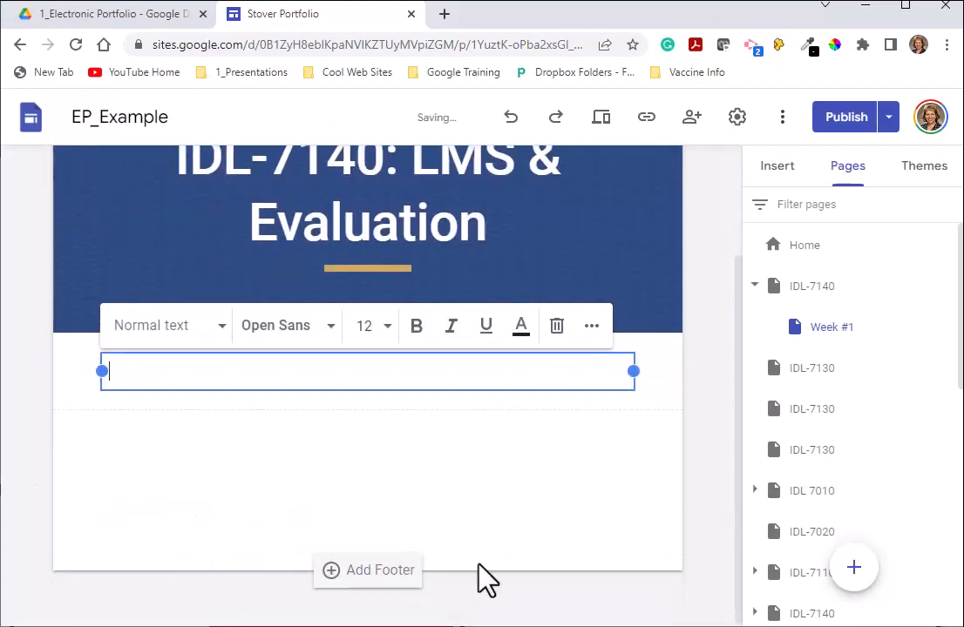
text(Week)
key(BackSpace)
key(BackSpace)
key(BackSpace)
text(EEK #1)
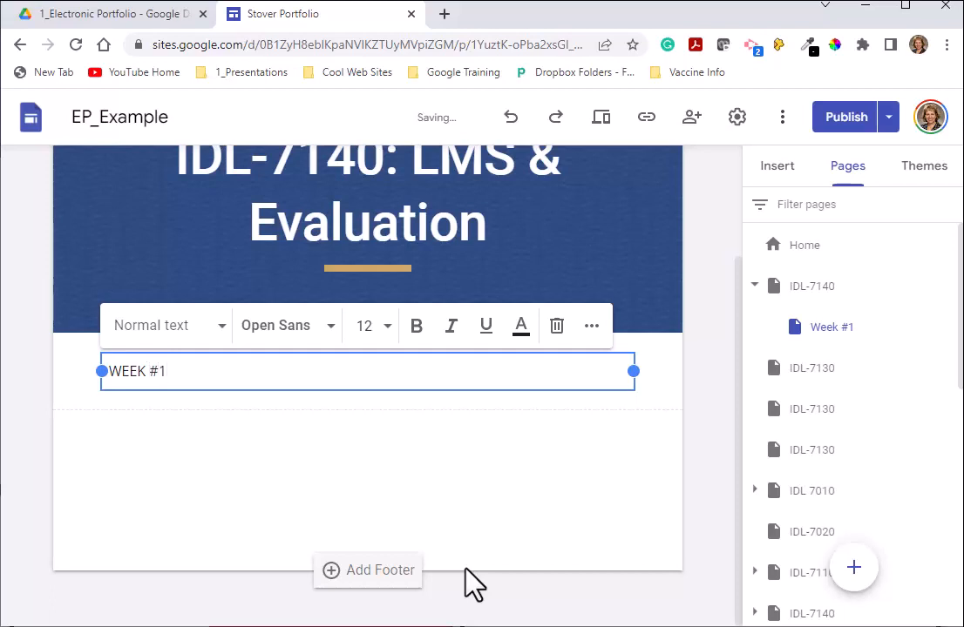
click(228, 484)
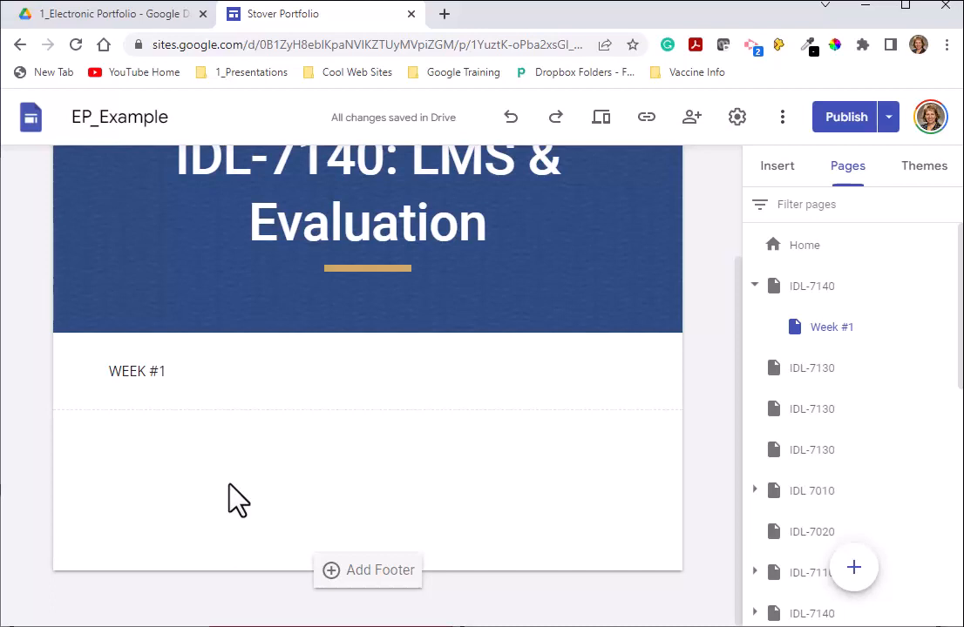
Apply the Title text style to the "WEEK #1" text below the header
click(166, 374)
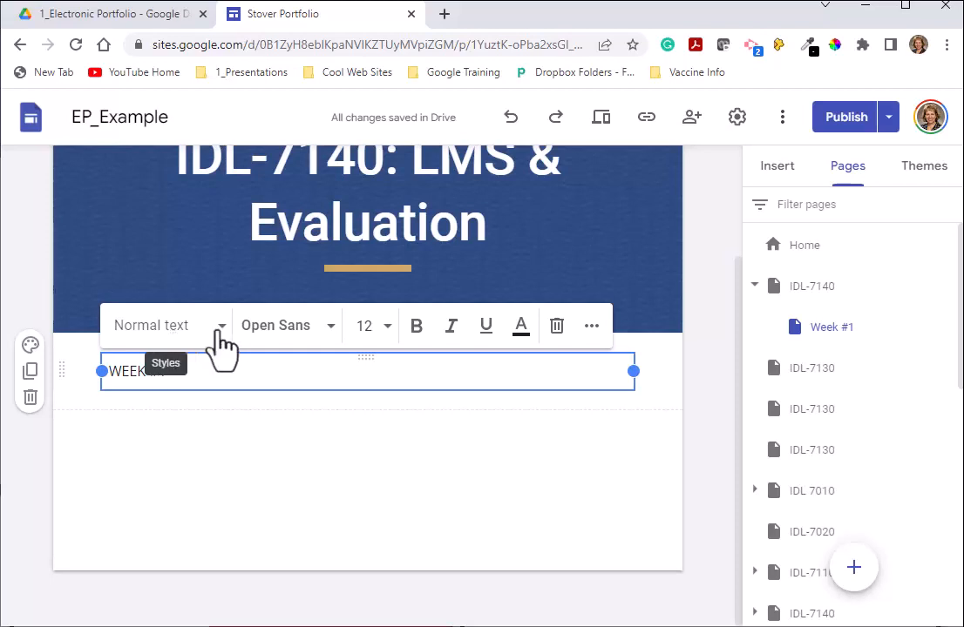
click(187, 335)
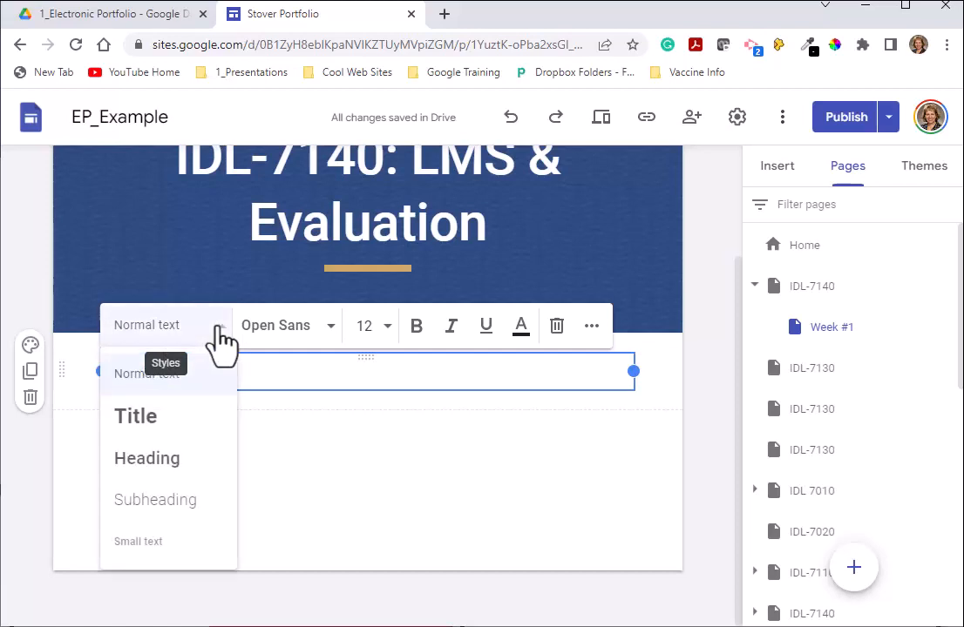
click(137, 418)
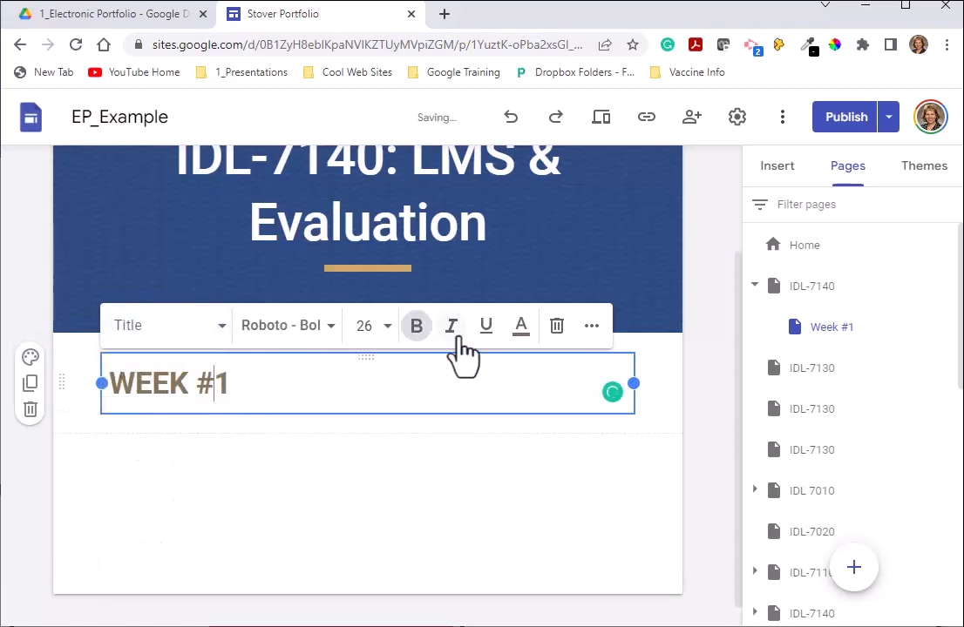
Center the "WEEK #1" title and give its section the Style 3 color
click(591, 328)
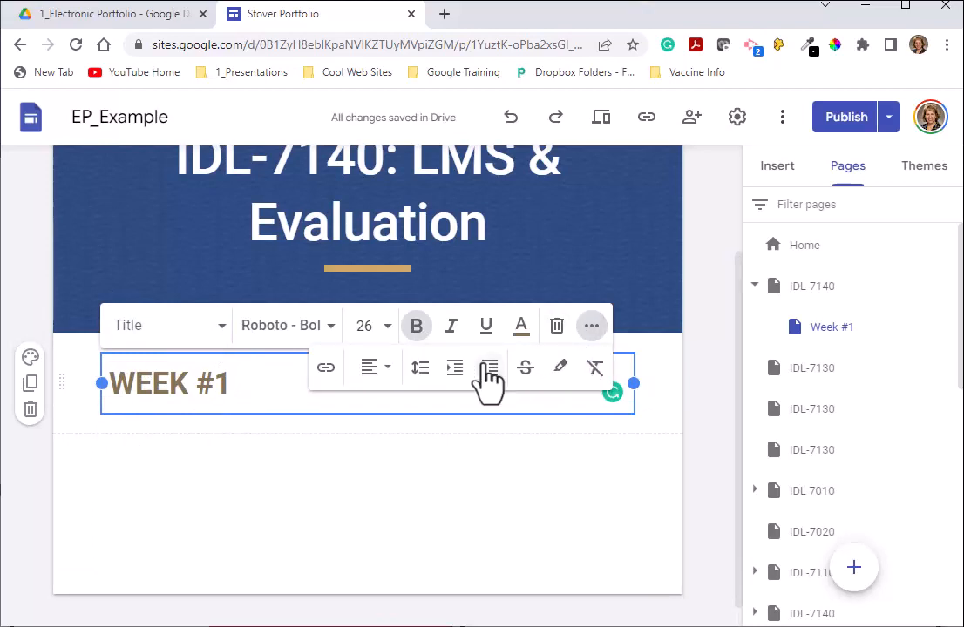
click(370, 370)
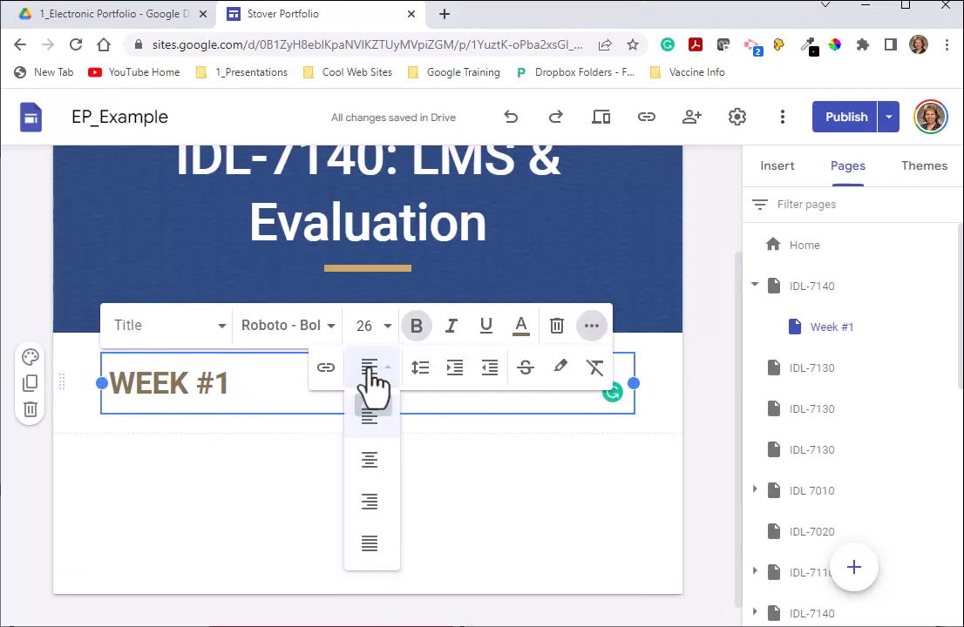
click(370, 462)
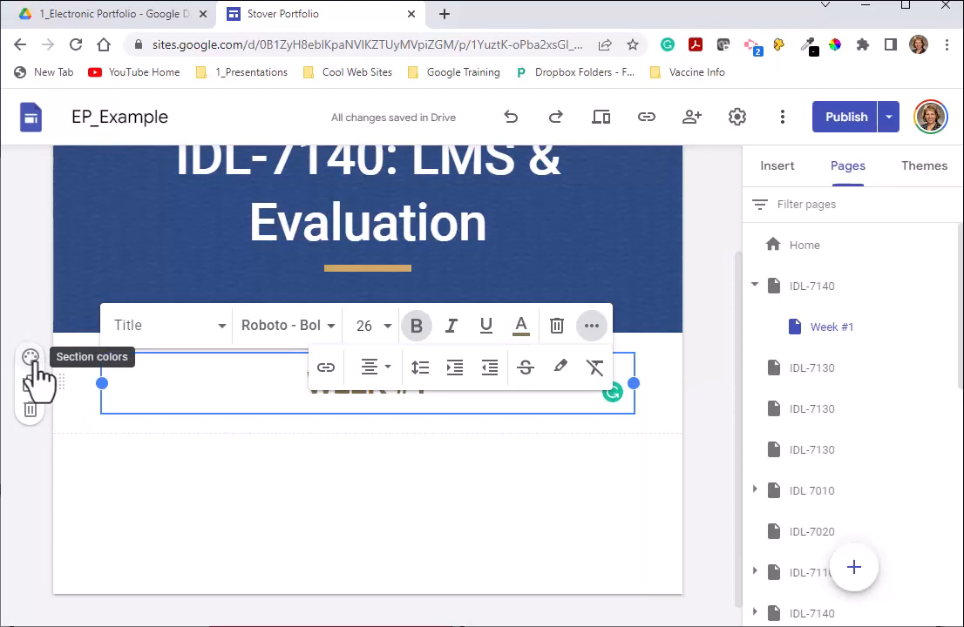
click(32, 360)
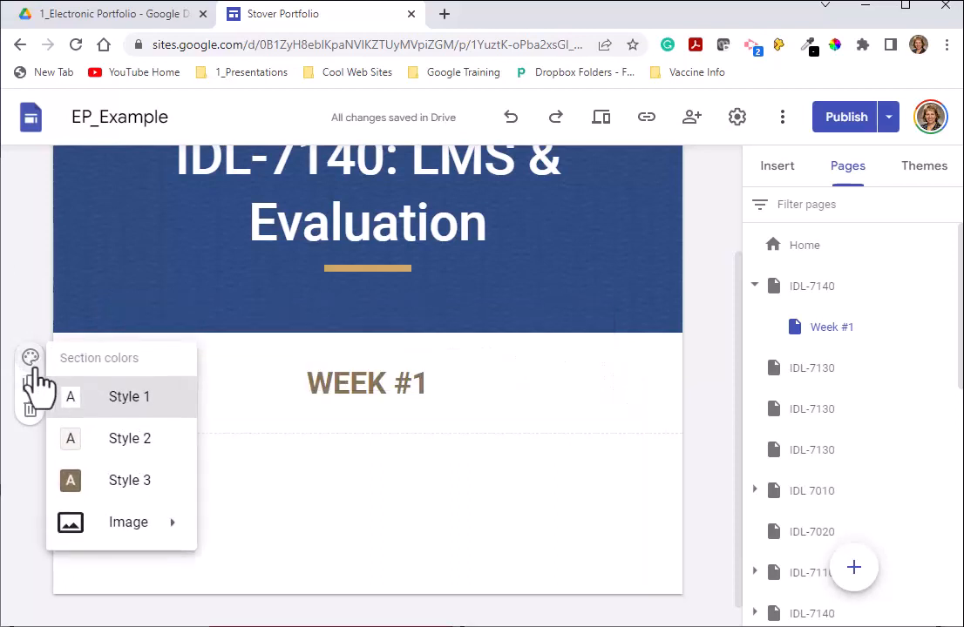
click(131, 488)
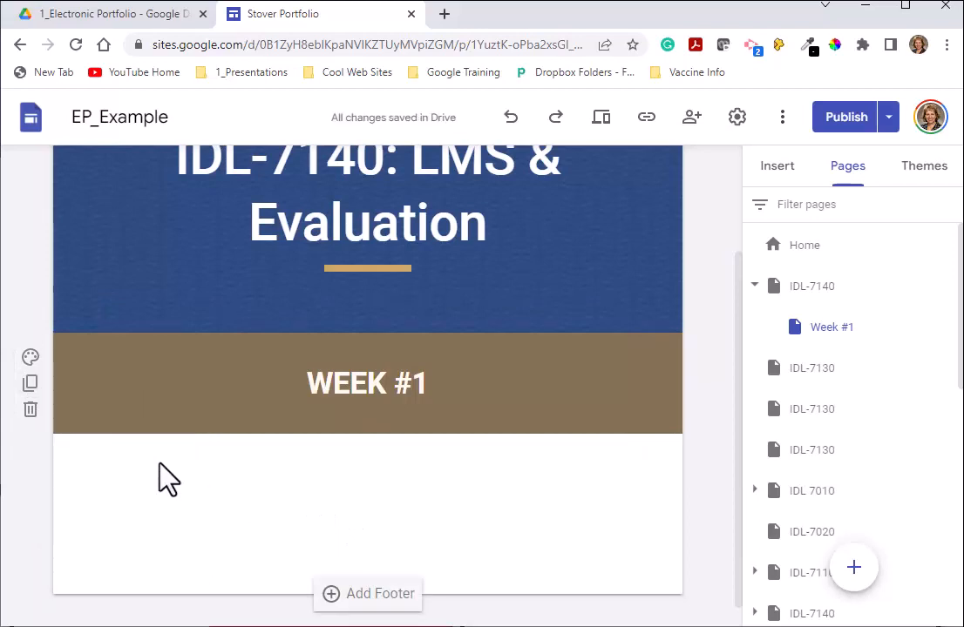
Add a text box below the WEEK #1 section reading "Introduction"
double_click(99, 459)
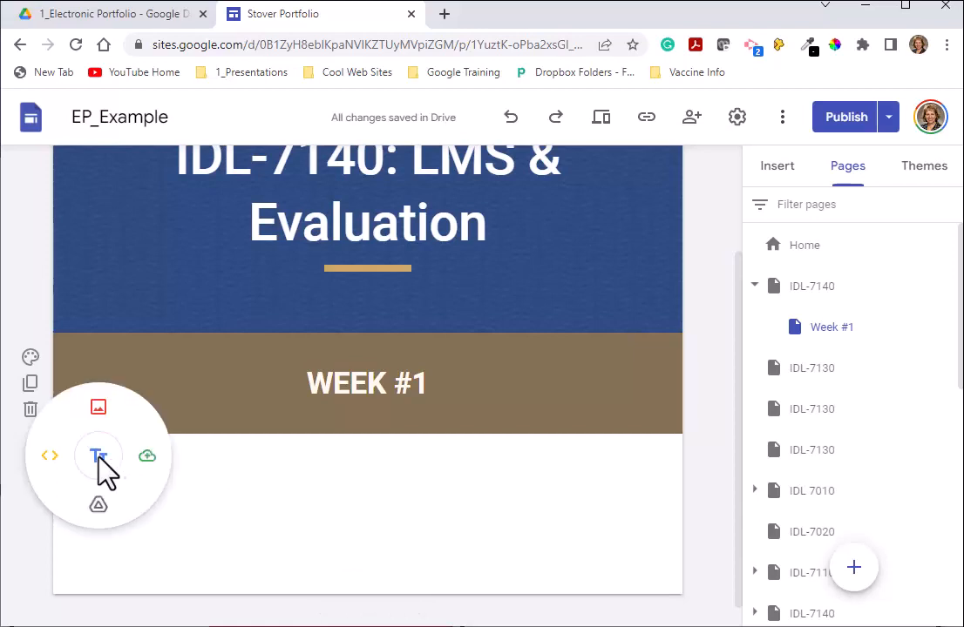
click(99, 457)
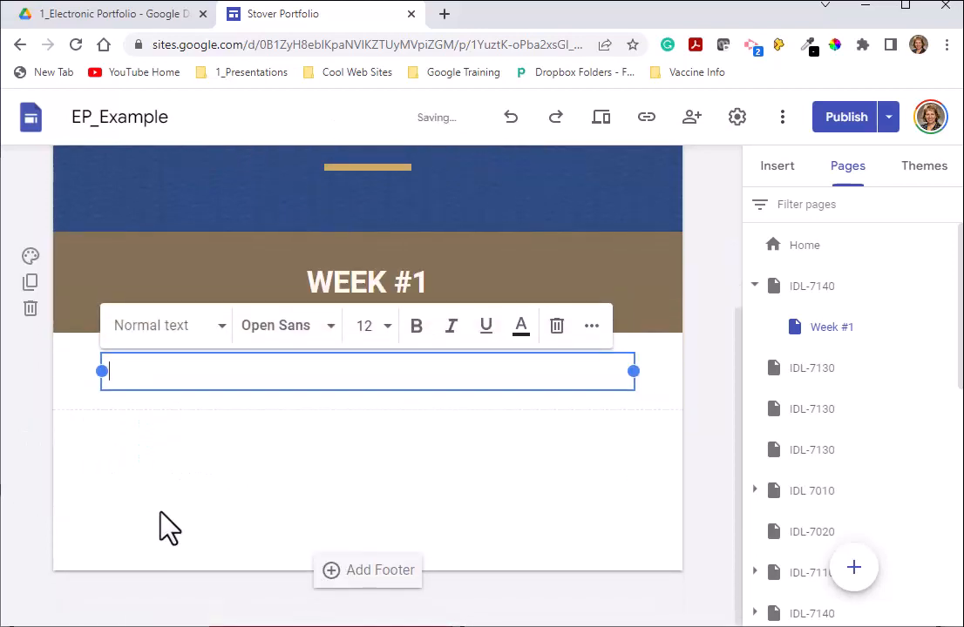
text(Introduction)
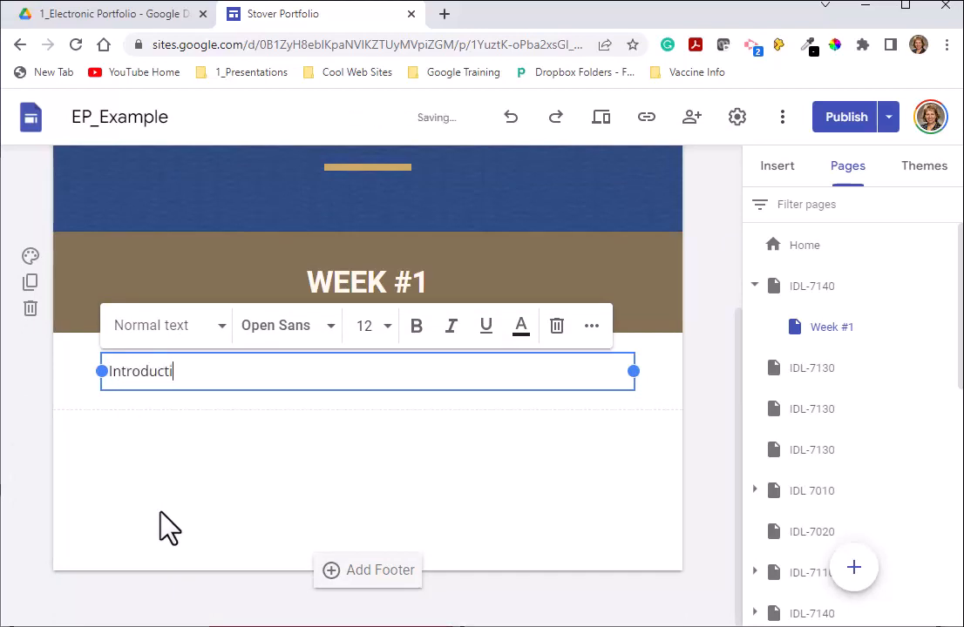
Add another text box below "Introduction" with the placeholder text "sfsdf"
click(105, 459)
click(106, 456)
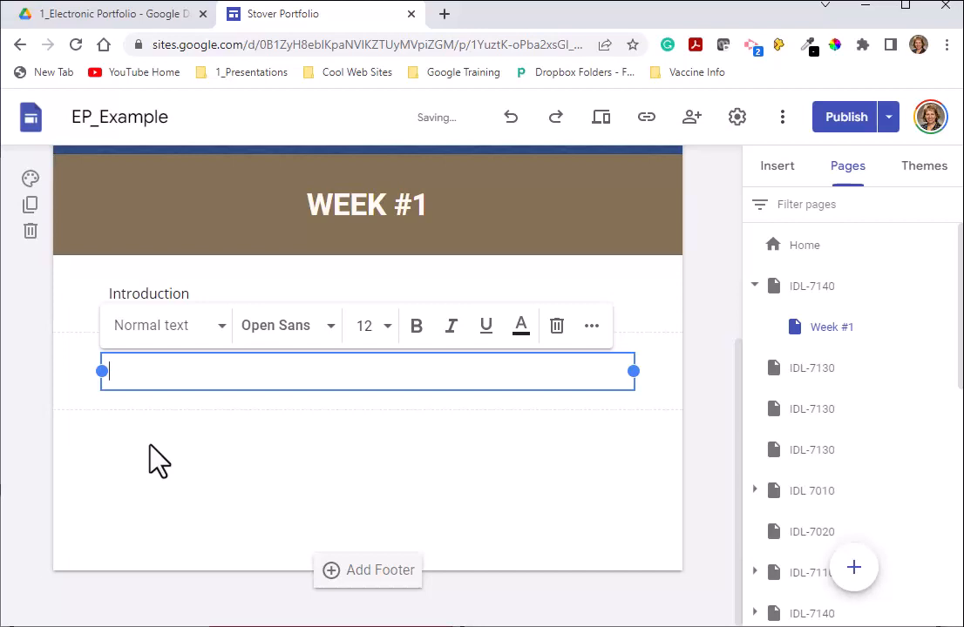
text(sfsdf)
click(151, 447)
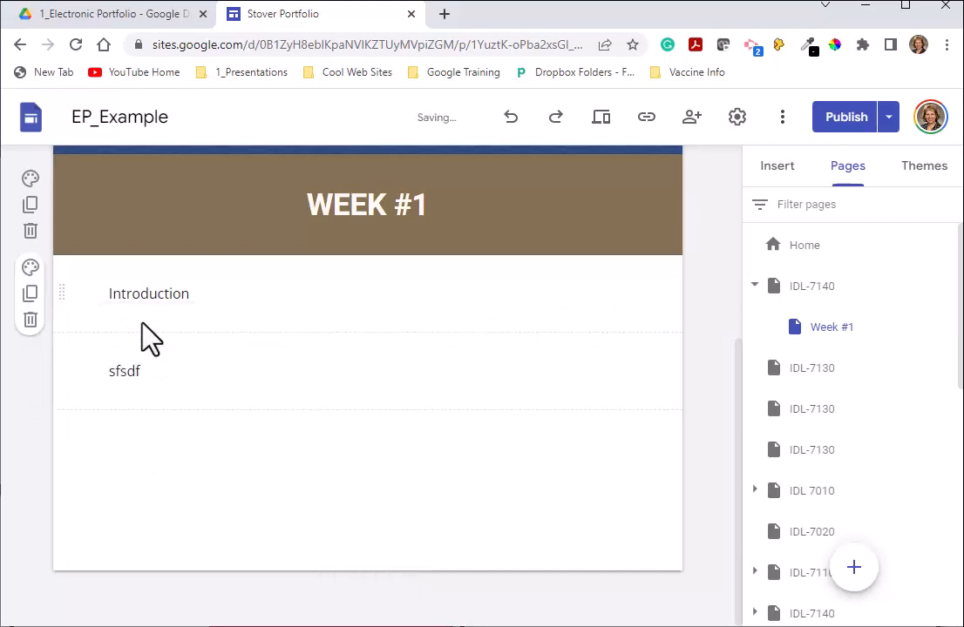
Apply the Heading text style to "Introduction" and give its section the Style 2 color
click(148, 294)
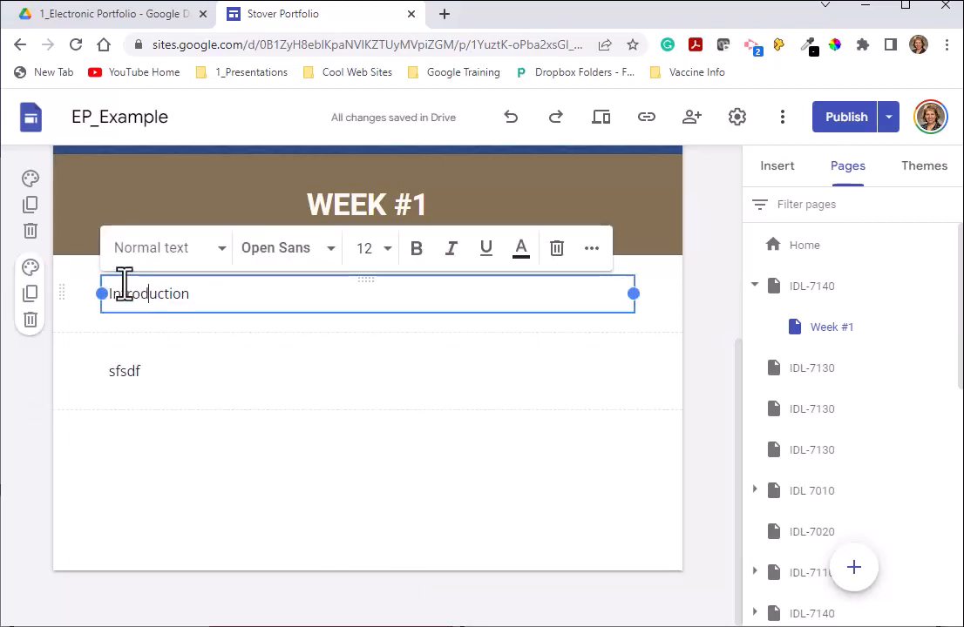
click(219, 249)
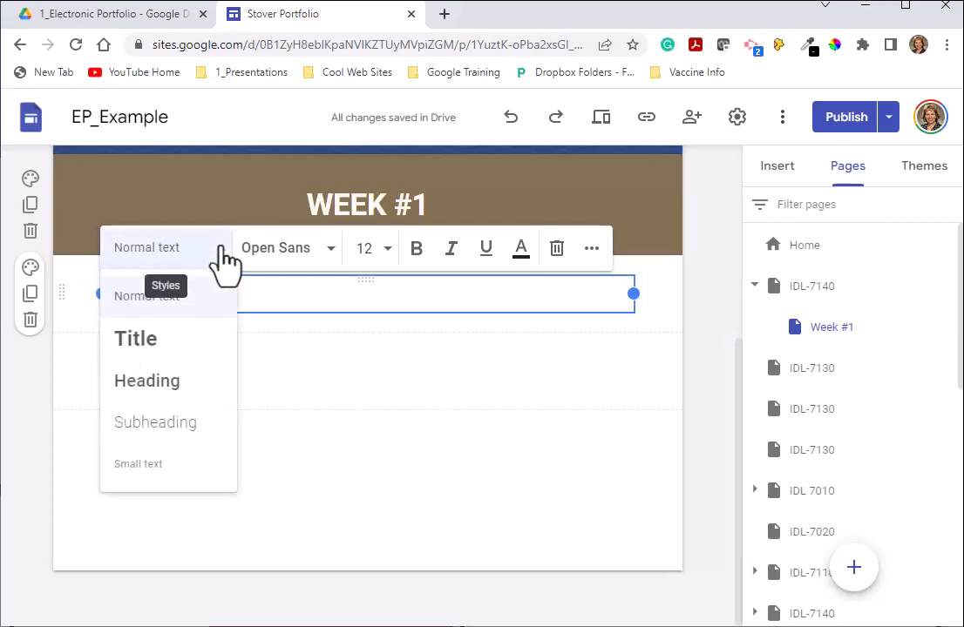
click(166, 381)
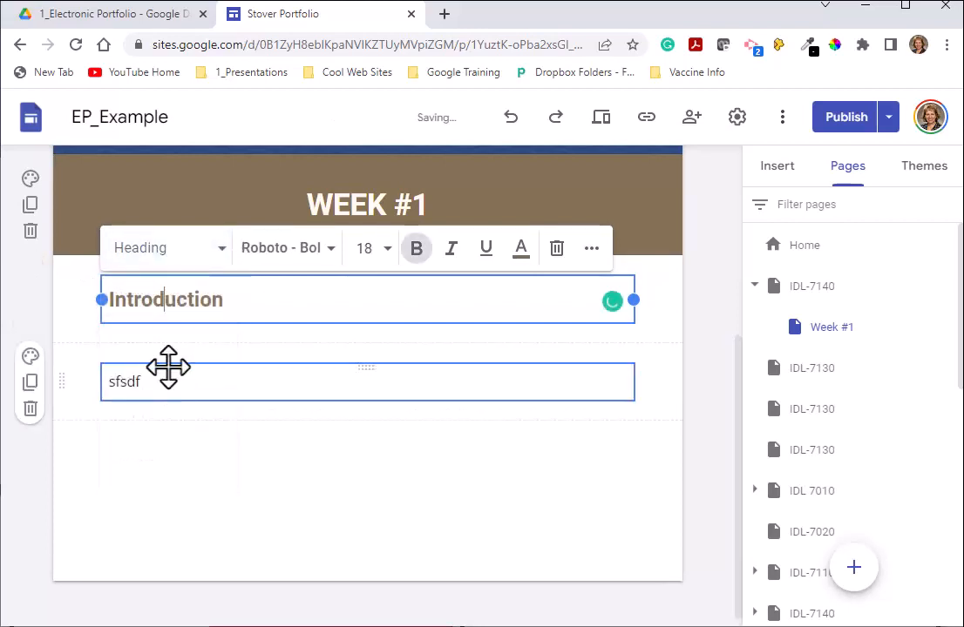
click(31, 273)
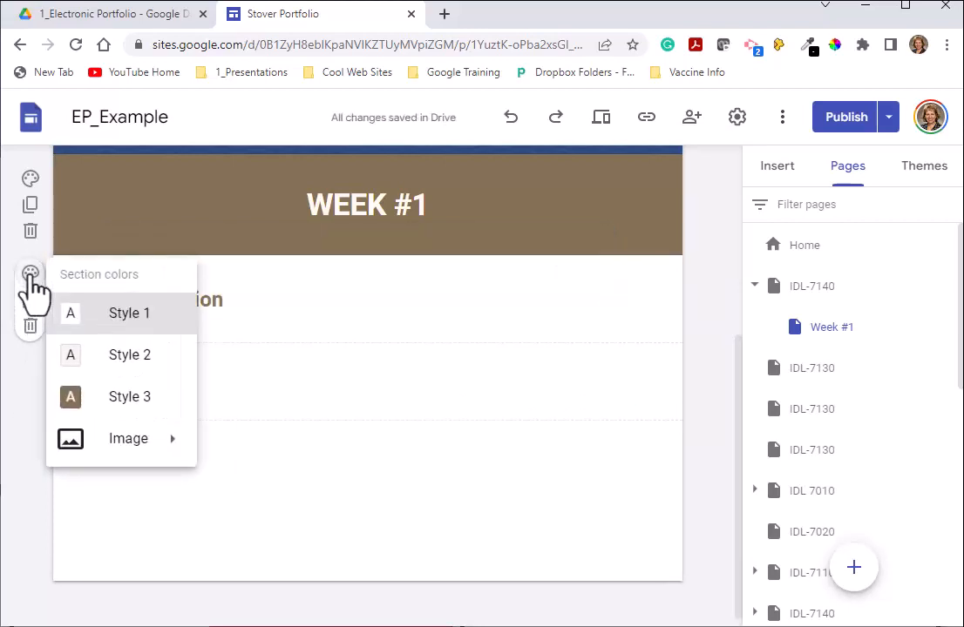
click(125, 359)
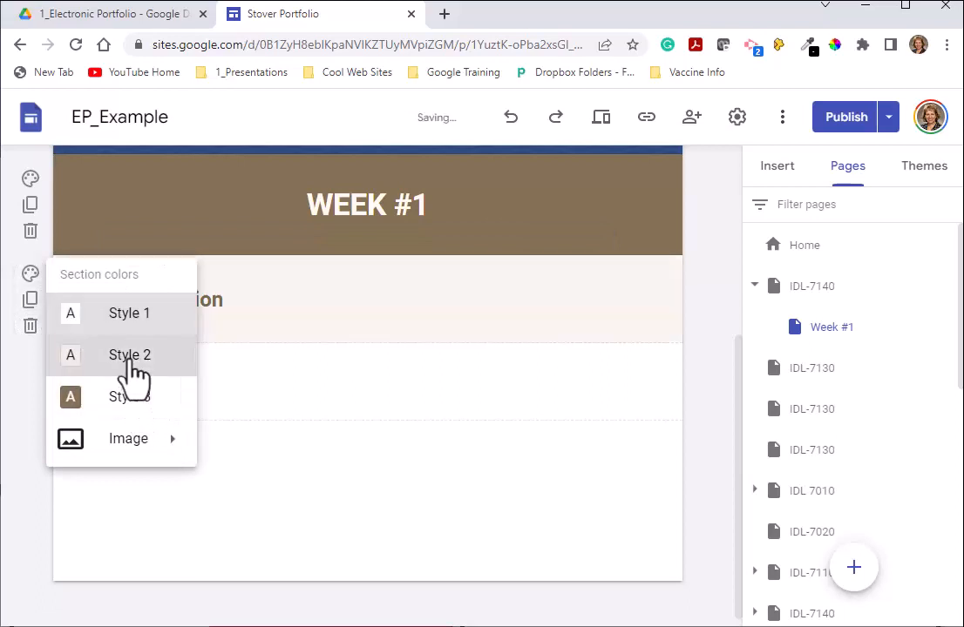
Switch to the lipsum.com page and copy the paragraph under "Why do we use it?"
click(164, 381)
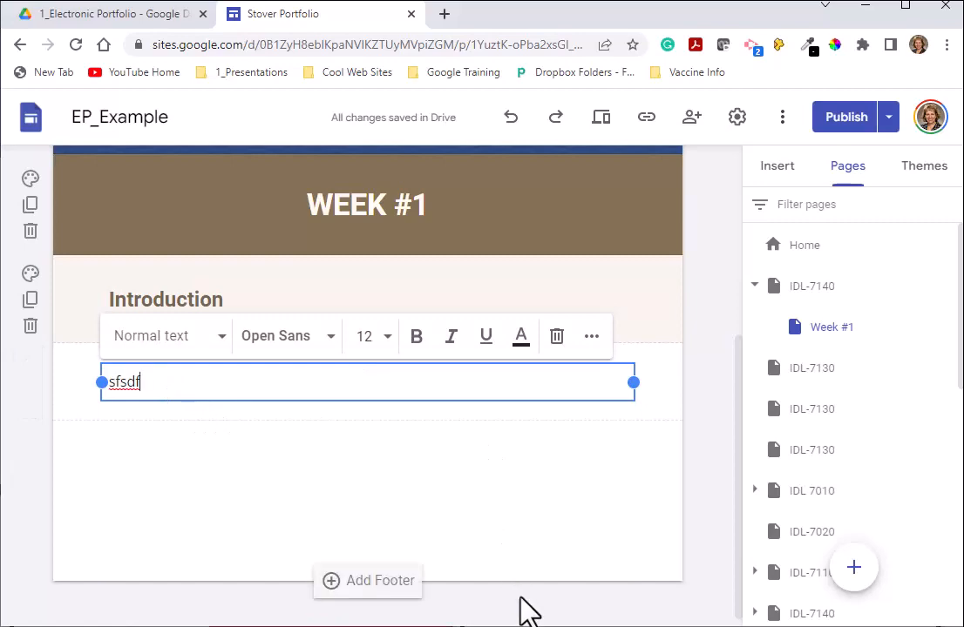
click(326, 625)
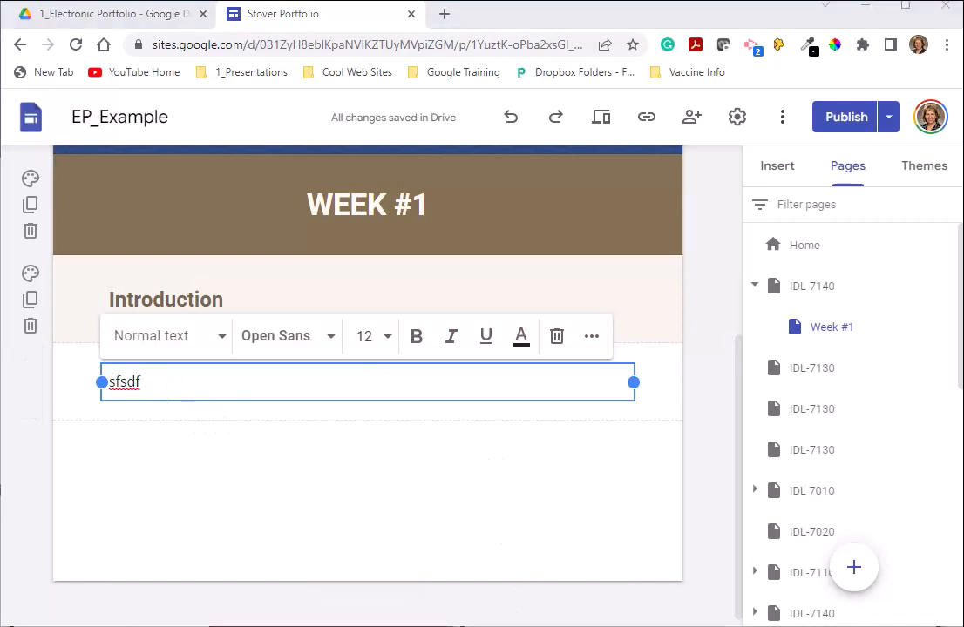
click(589, 624)
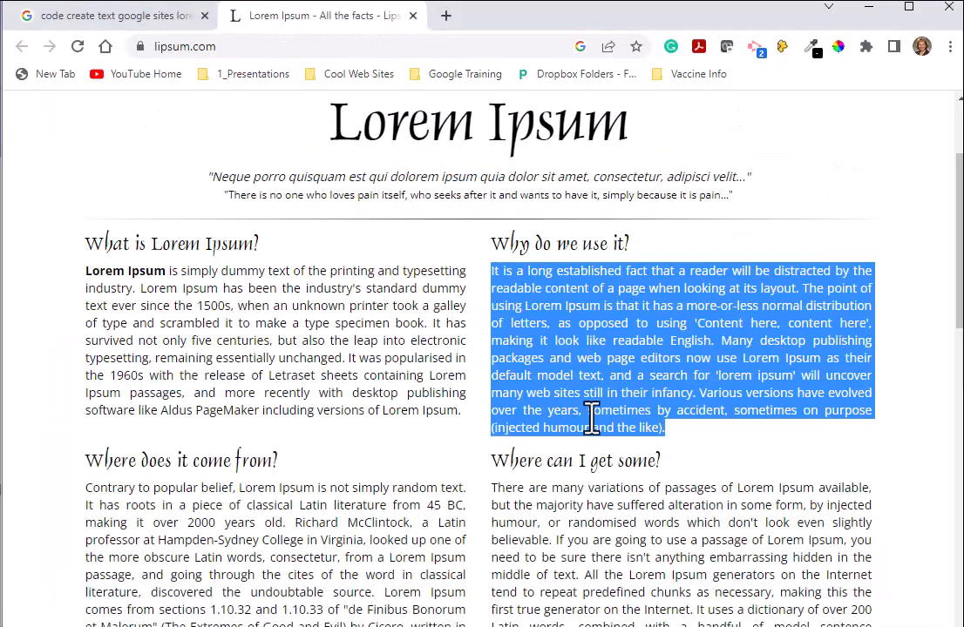
right_click(601, 360)
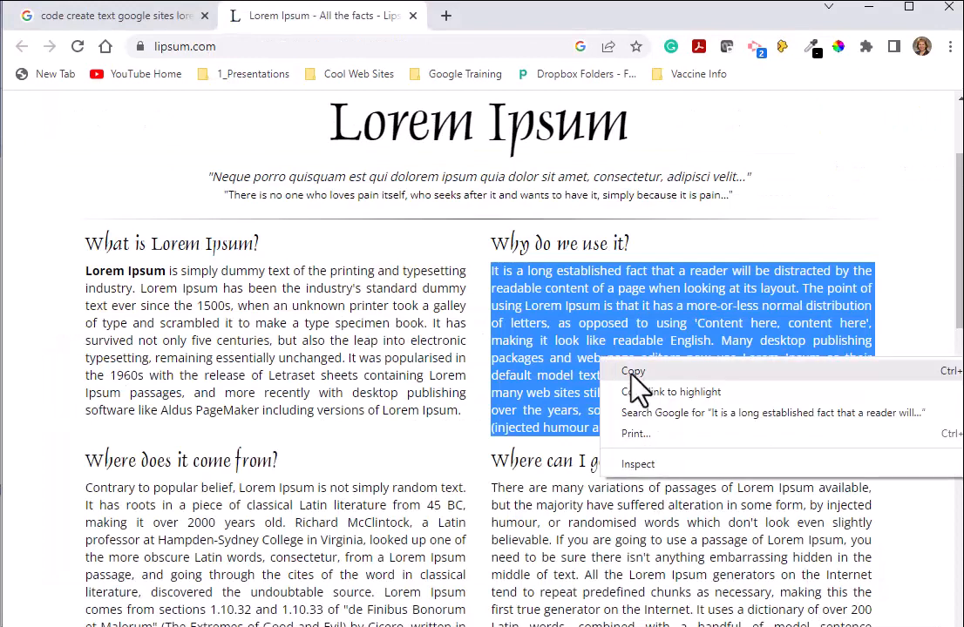
click(631, 375)
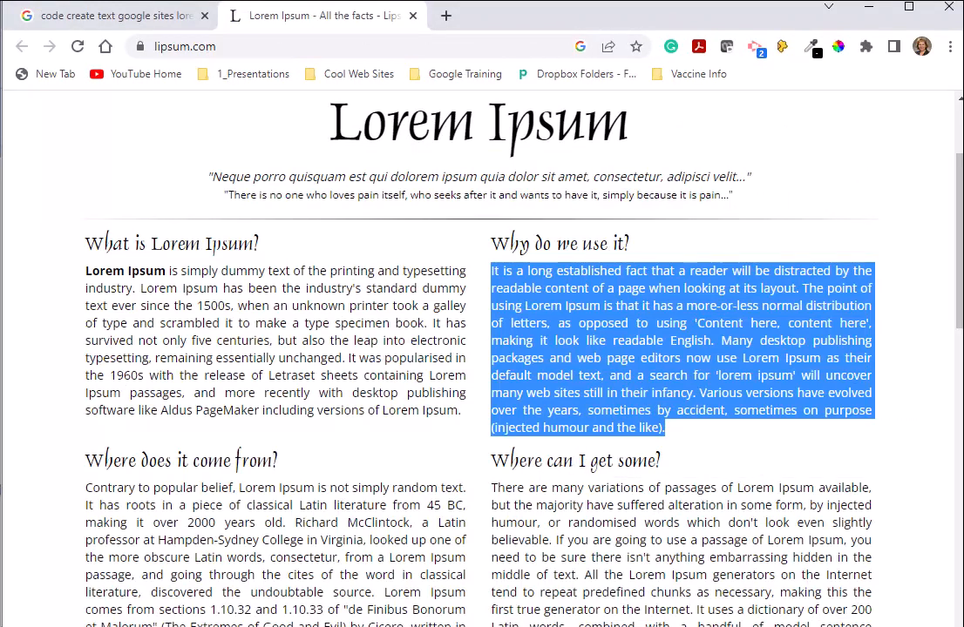
Return to the EP_Example site and replace the "sfsdf" placeholder below "Introduction" with the copied paragraph
click(326, 626)
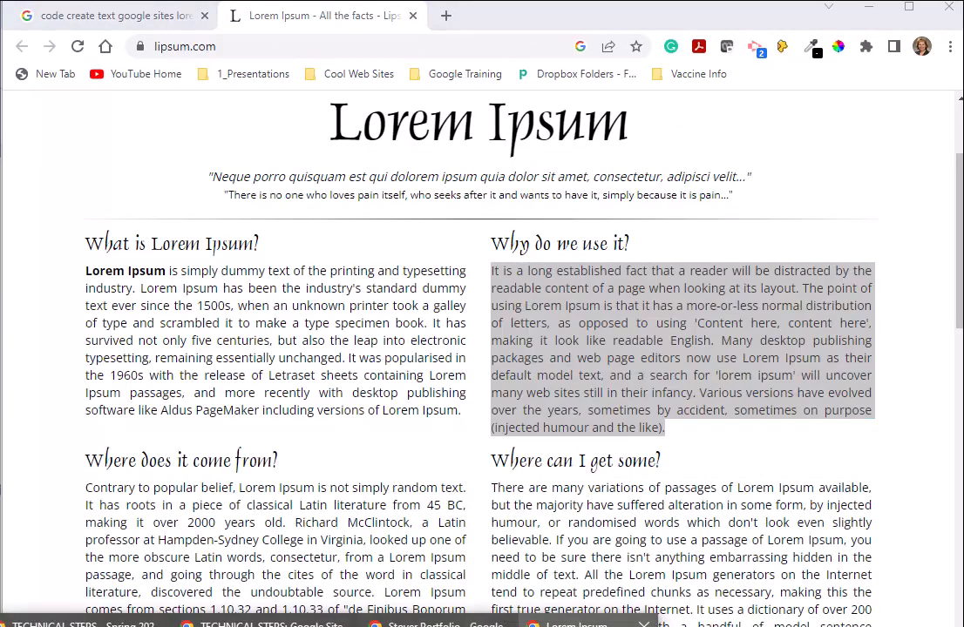
click(424, 624)
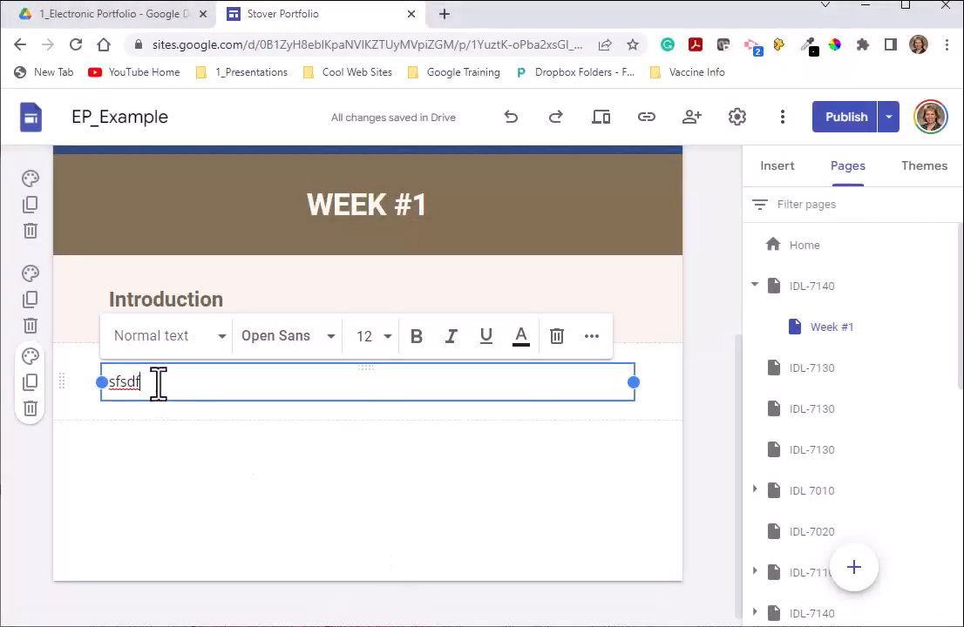
drag(157, 383, 96, 381)
right_click(131, 383)
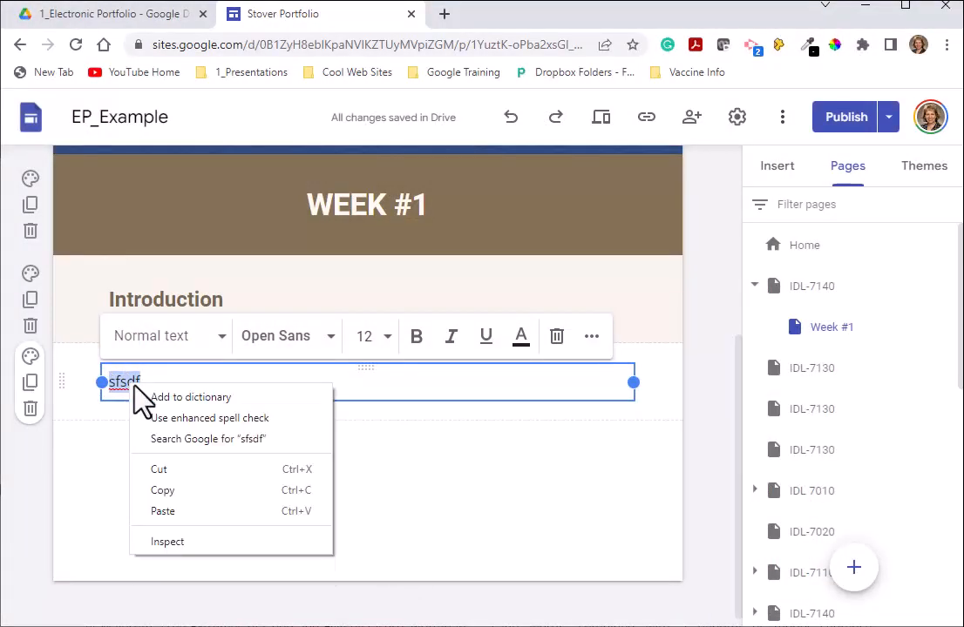
click(186, 509)
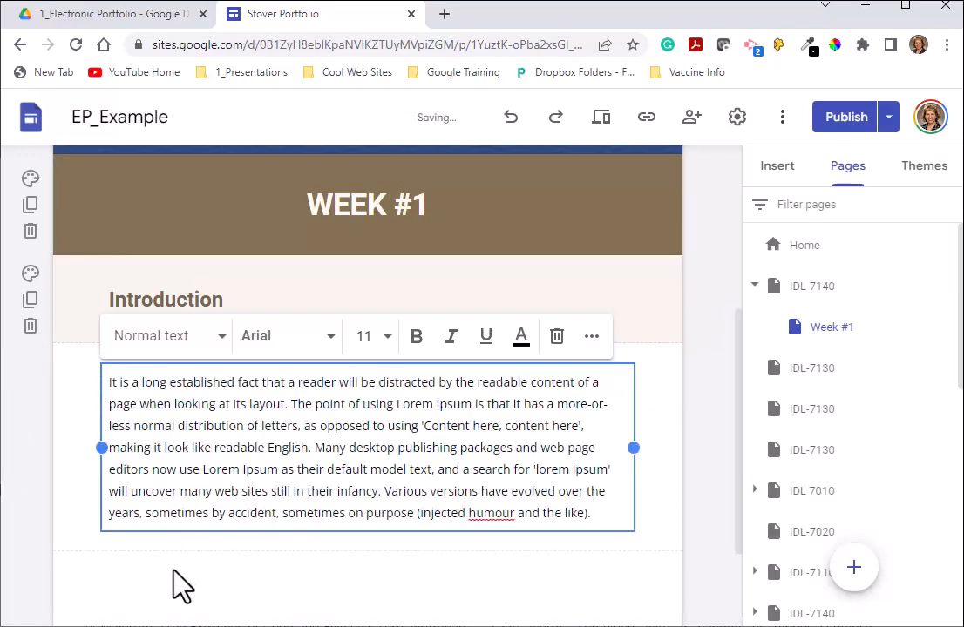
click(114, 575)
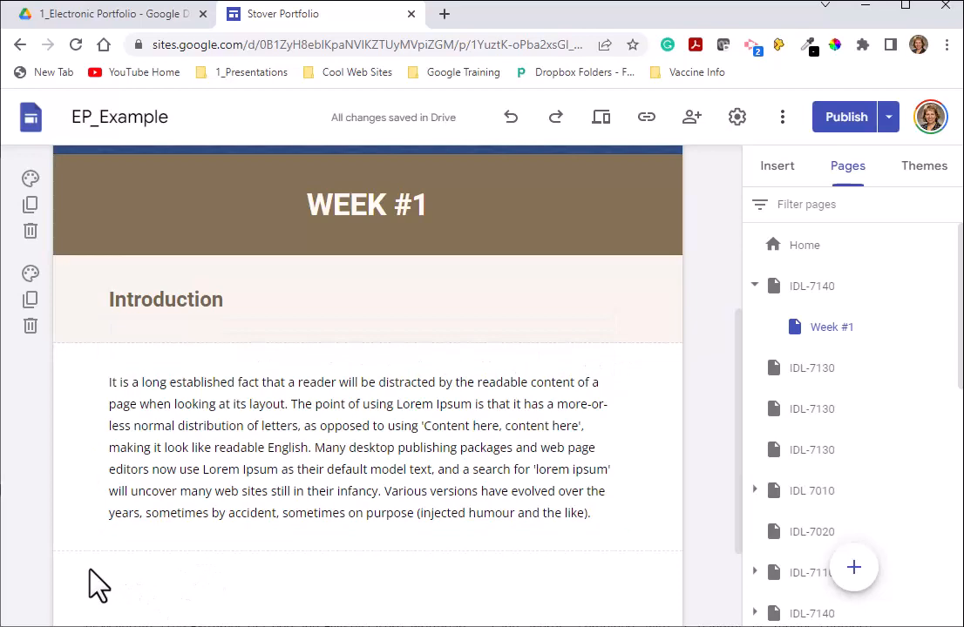
Add a text box below the Introduction paragraph reading "D2L Evaluation"
double_click(94, 584)
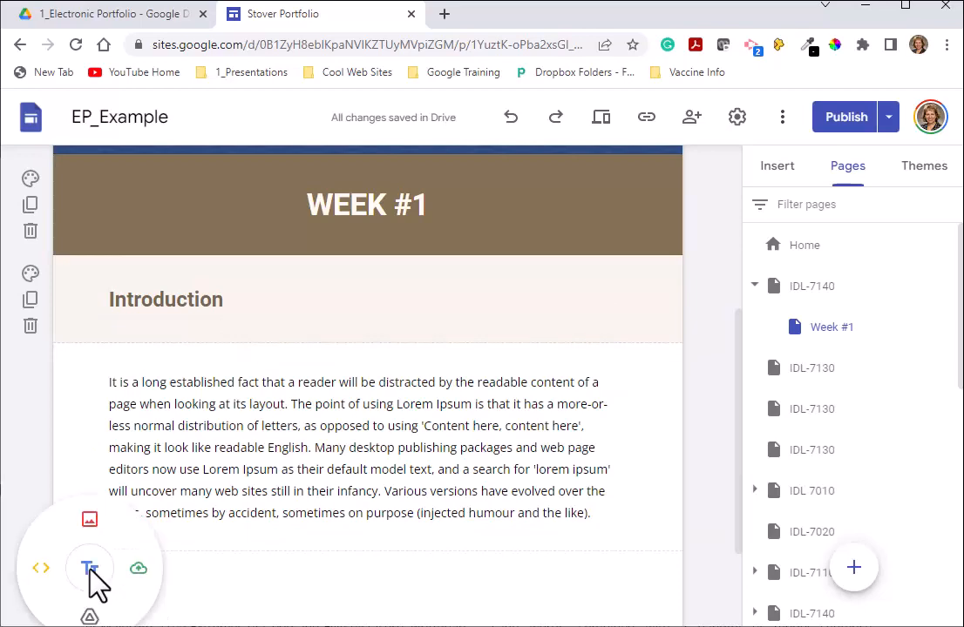
click(96, 582)
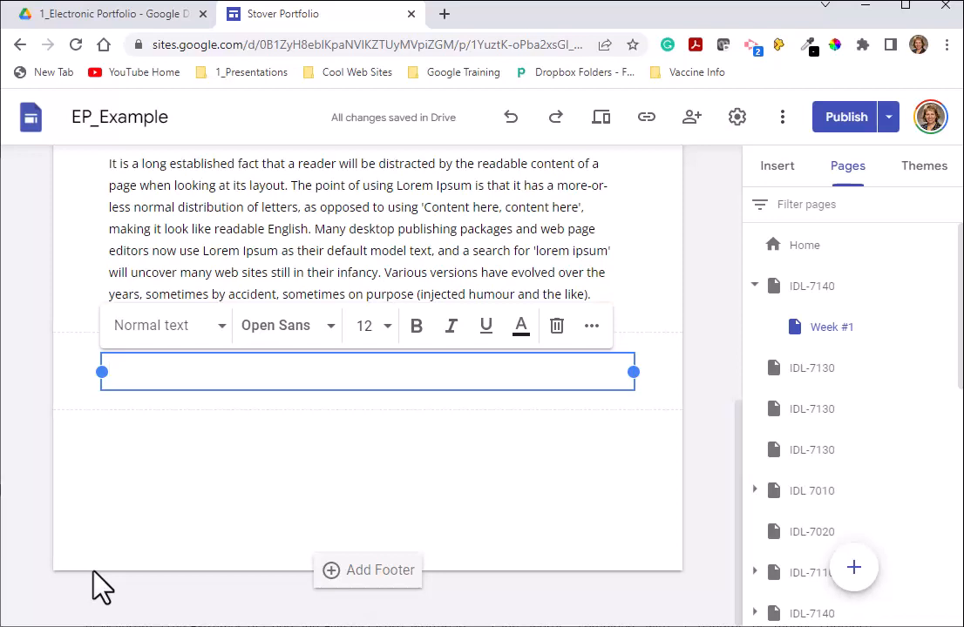
text(LM)
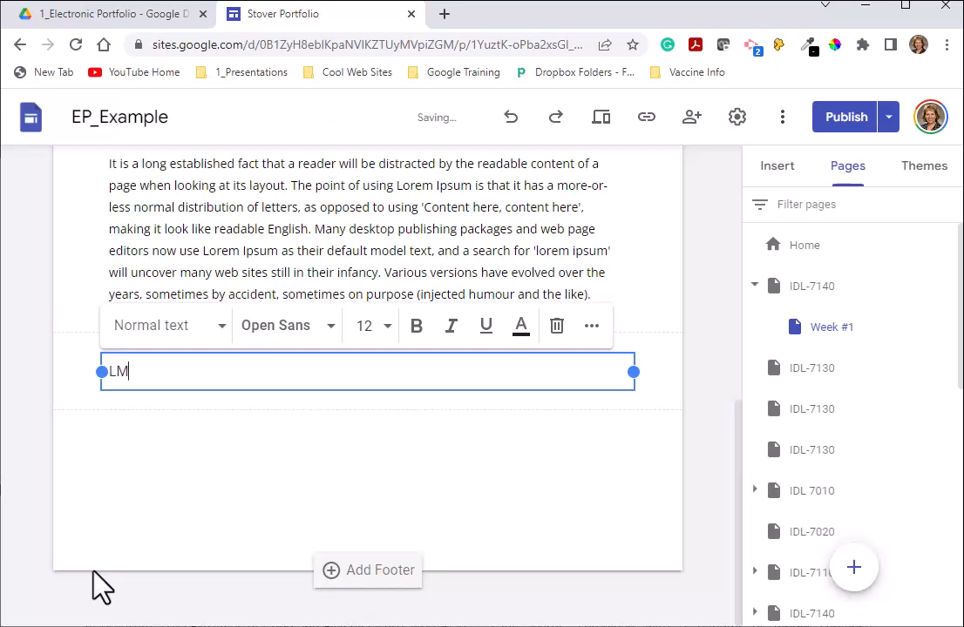
key(BackSpace)
key(BackSpace)
text(D2L Evaluation)
key(Return)
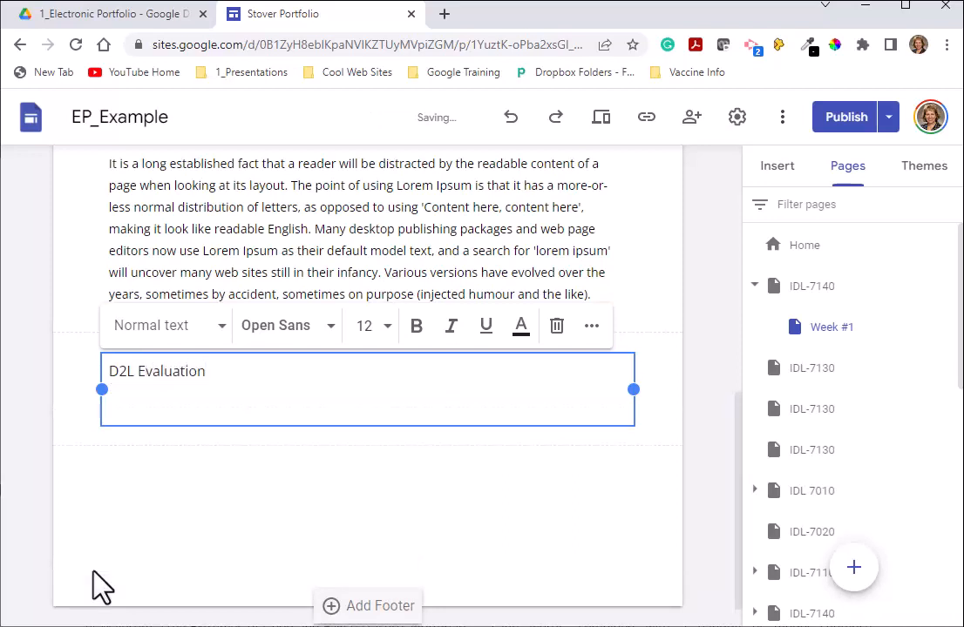
key(BackSpace)
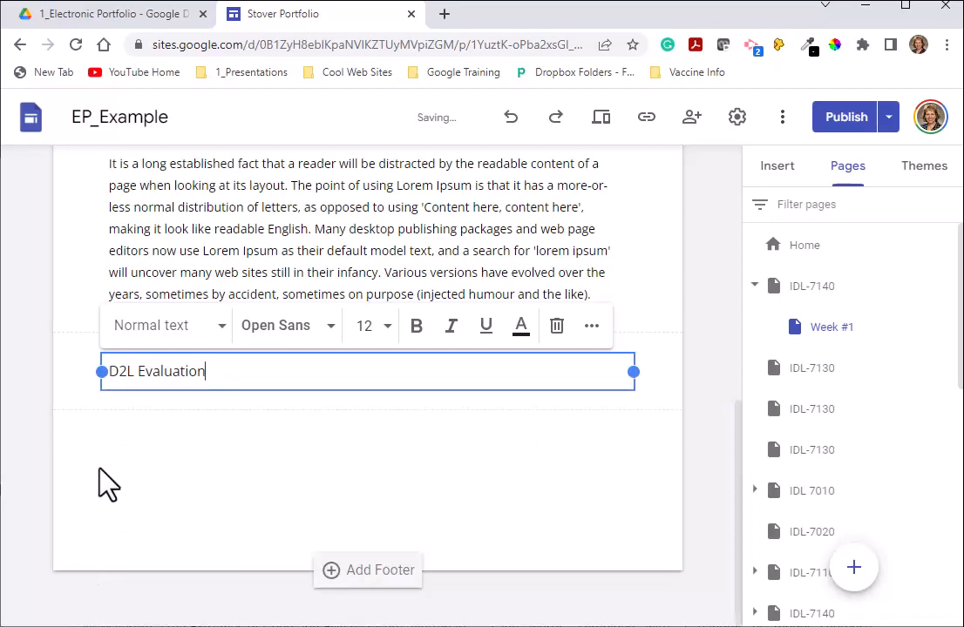
Add another text box below "D2L Evaluation" and paste the copied Lorem Ipsum paragraph into it
double_click(100, 446)
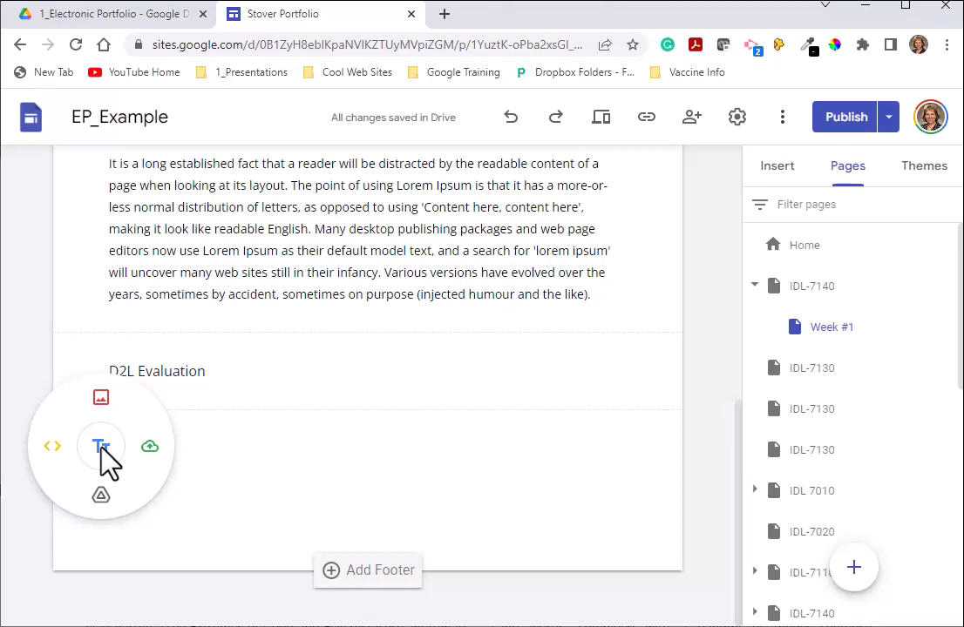
click(103, 448)
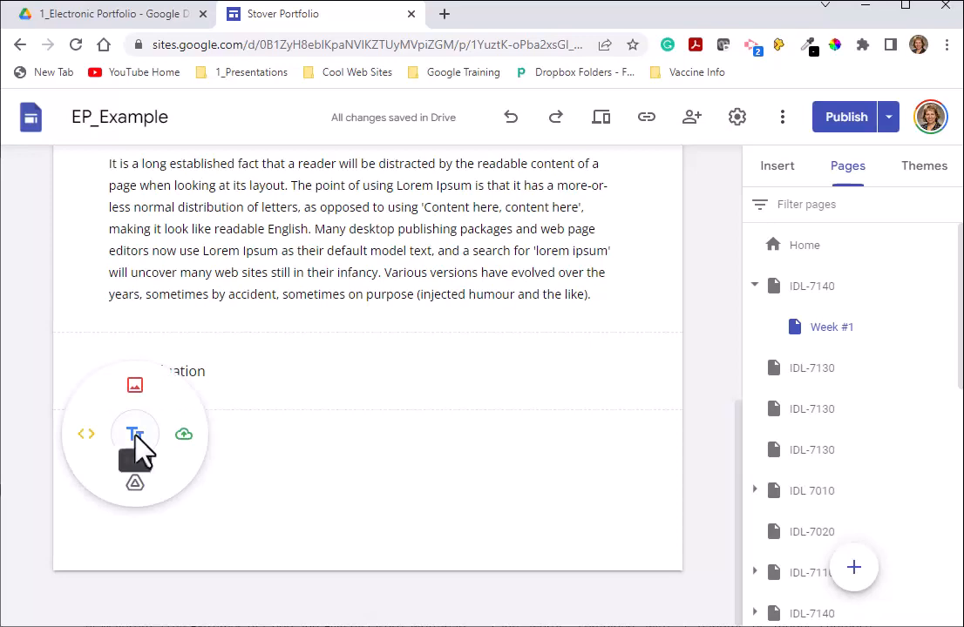
click(135, 433)
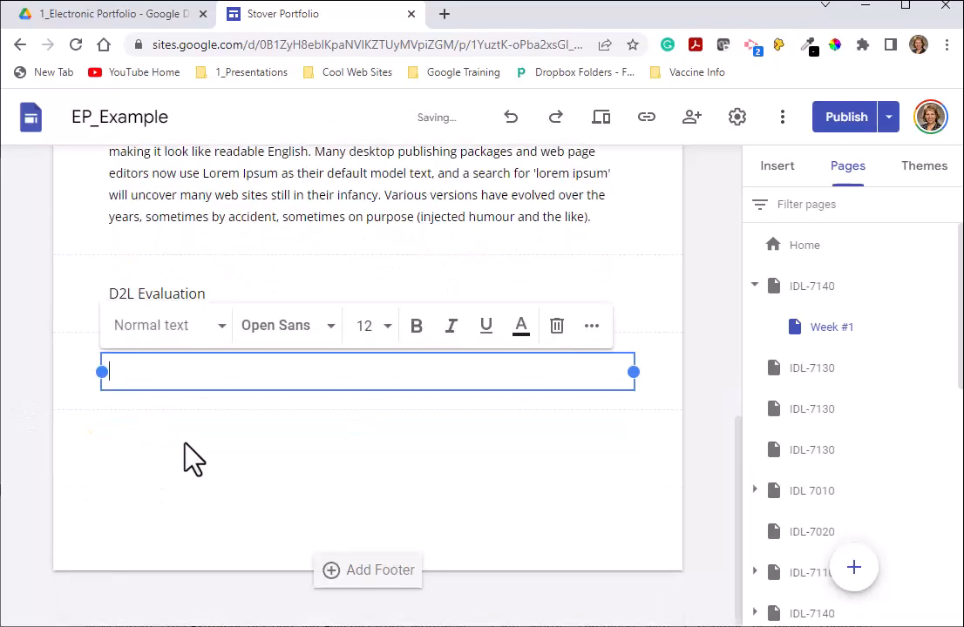
key(ctrl+v)
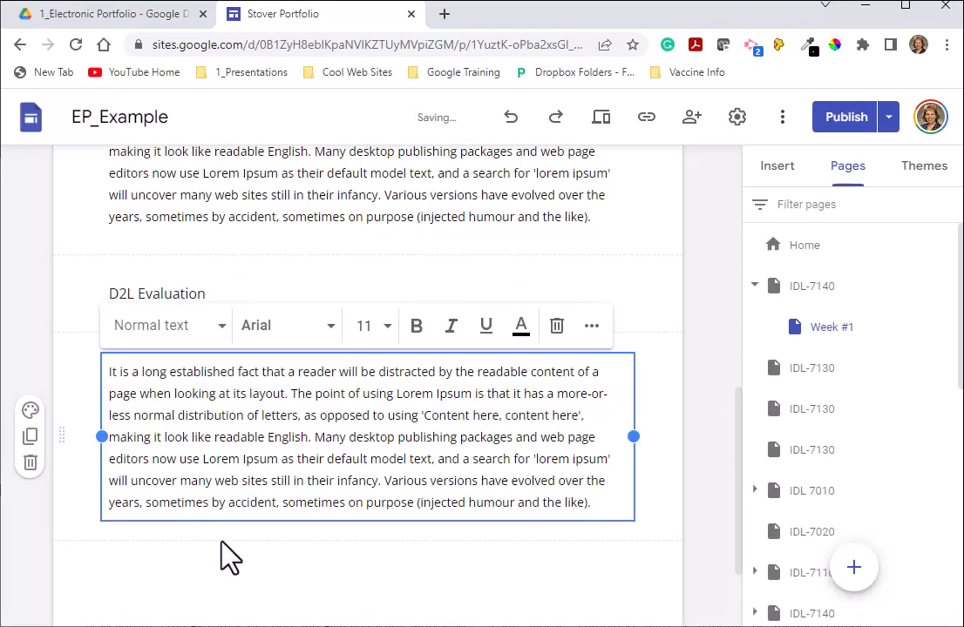
click(237, 562)
Apply the Heading text style to "D2L Evaluation" and give its section the Style 2 color
click(160, 295)
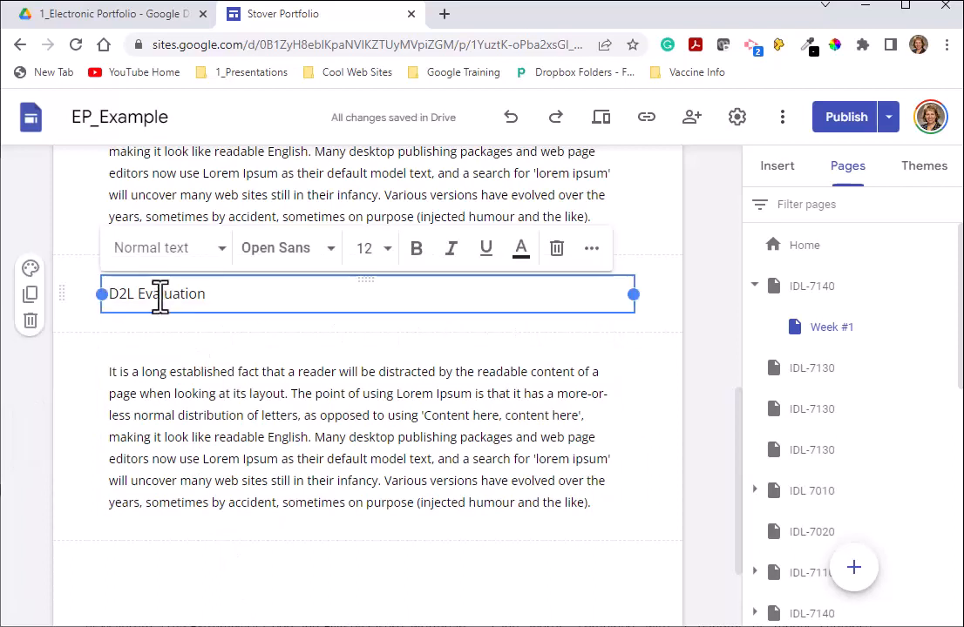
click(225, 249)
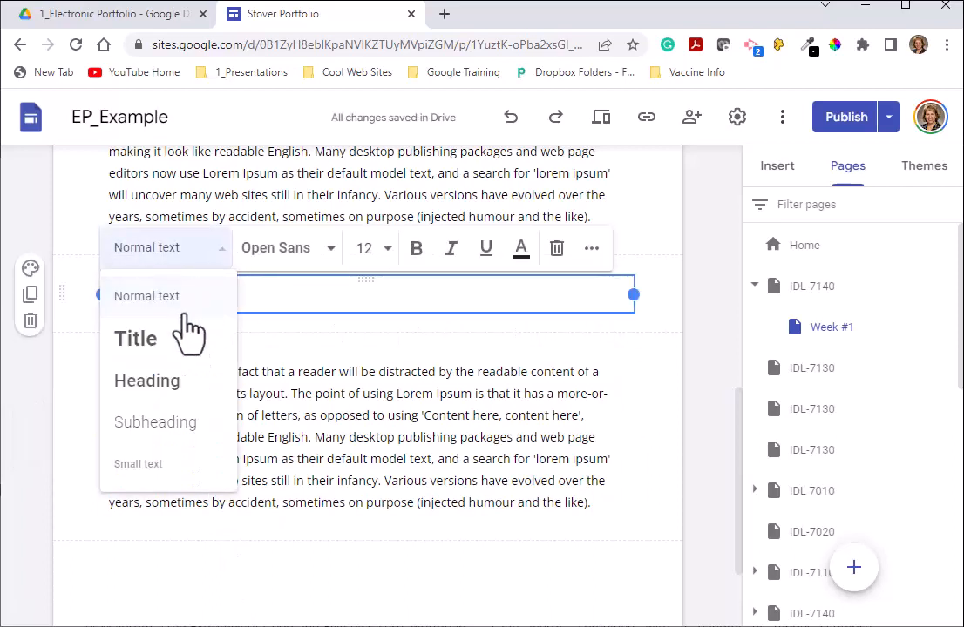
click(165, 385)
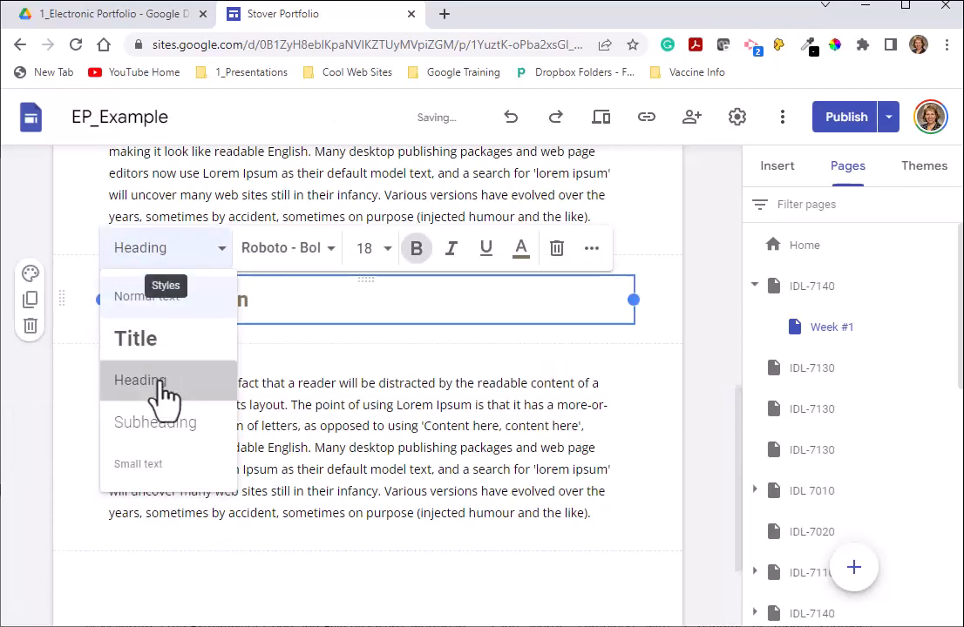
click(30, 275)
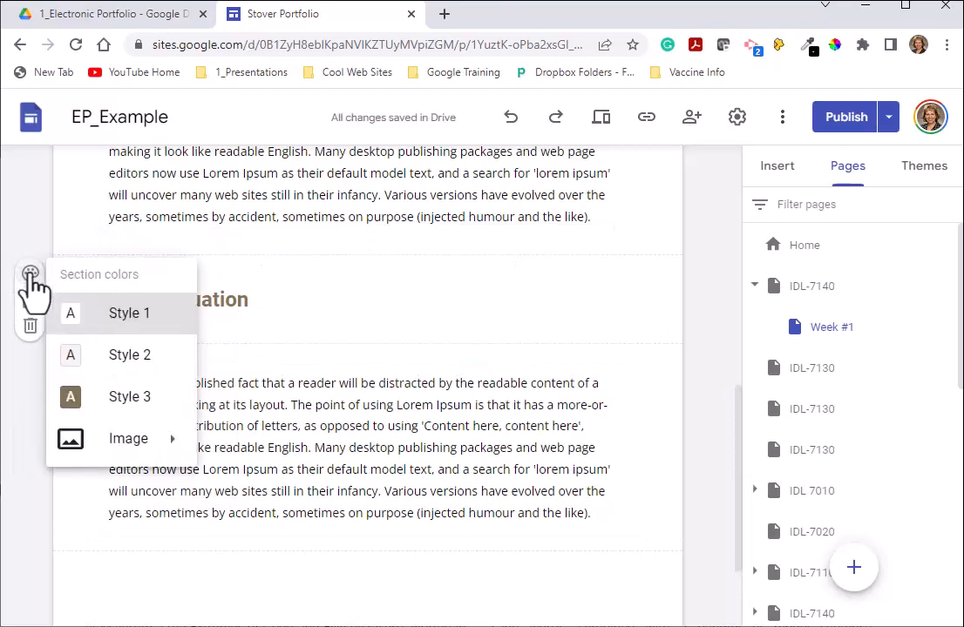
click(113, 366)
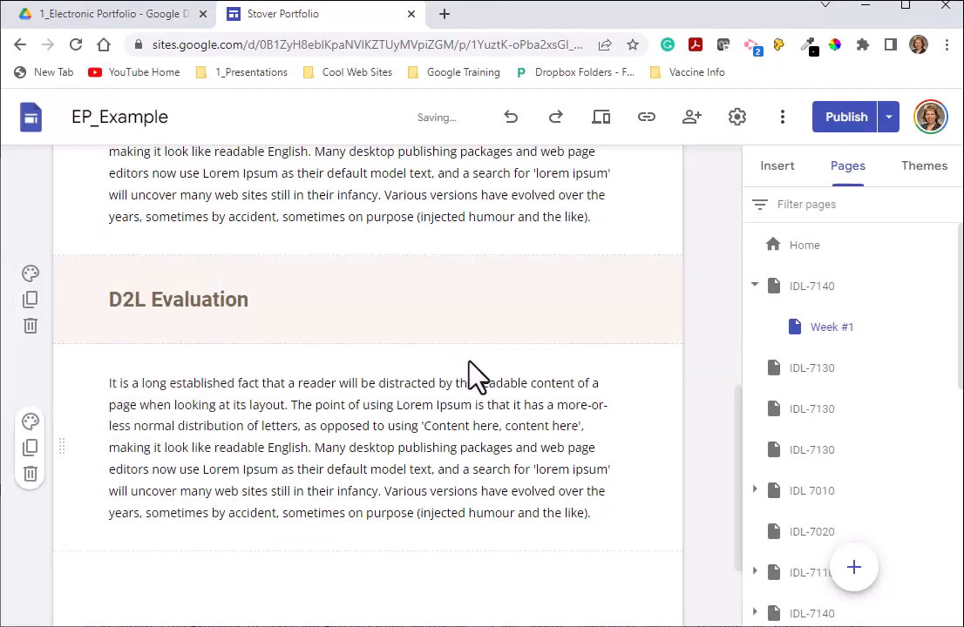
scroll(473, 368, up, 3)
scroll(467, 353, down, 3)
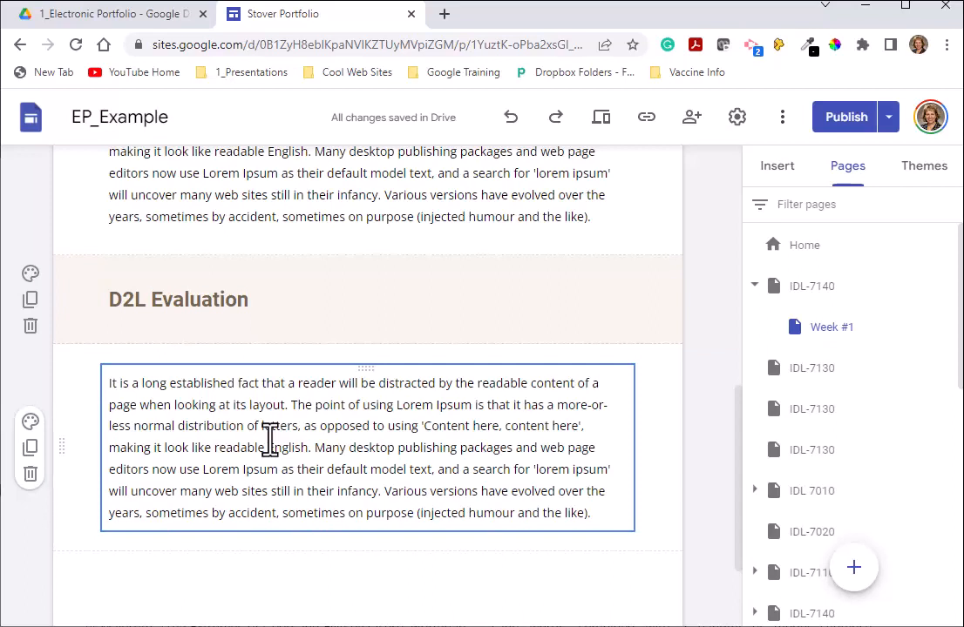
scroll(269, 437, down, 2)
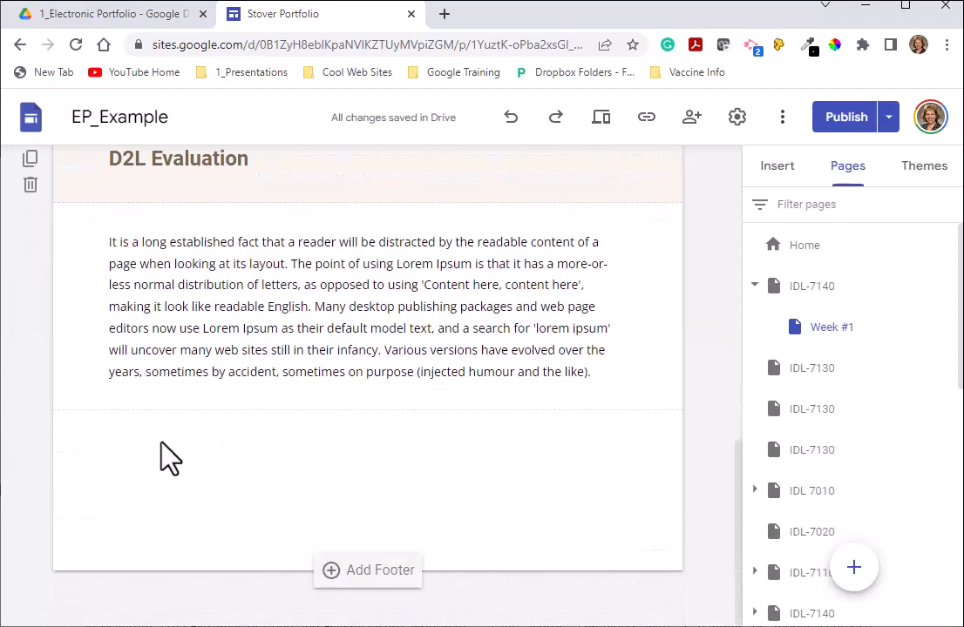
double_click(147, 442)
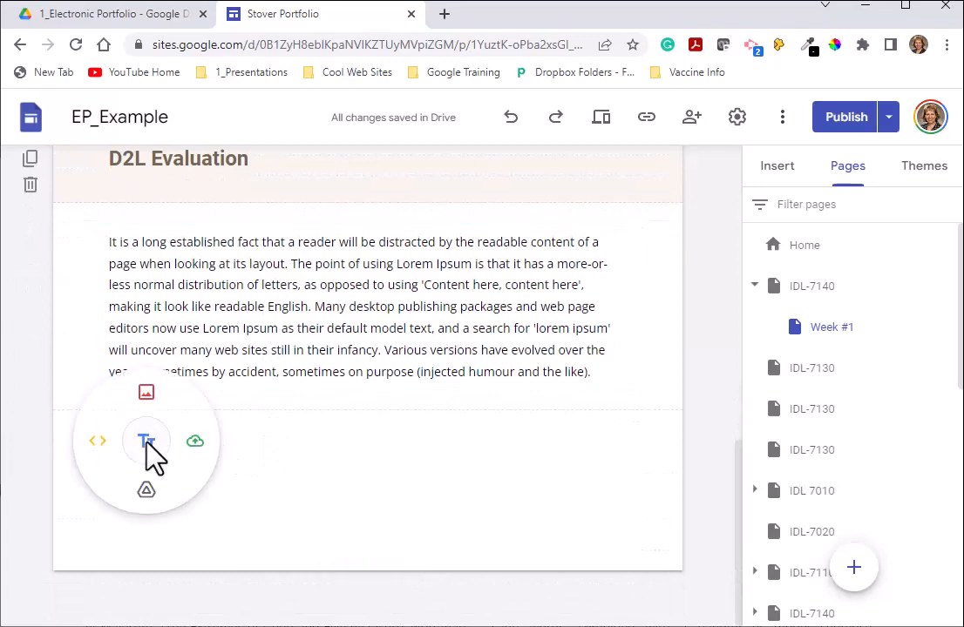
click(146, 442)
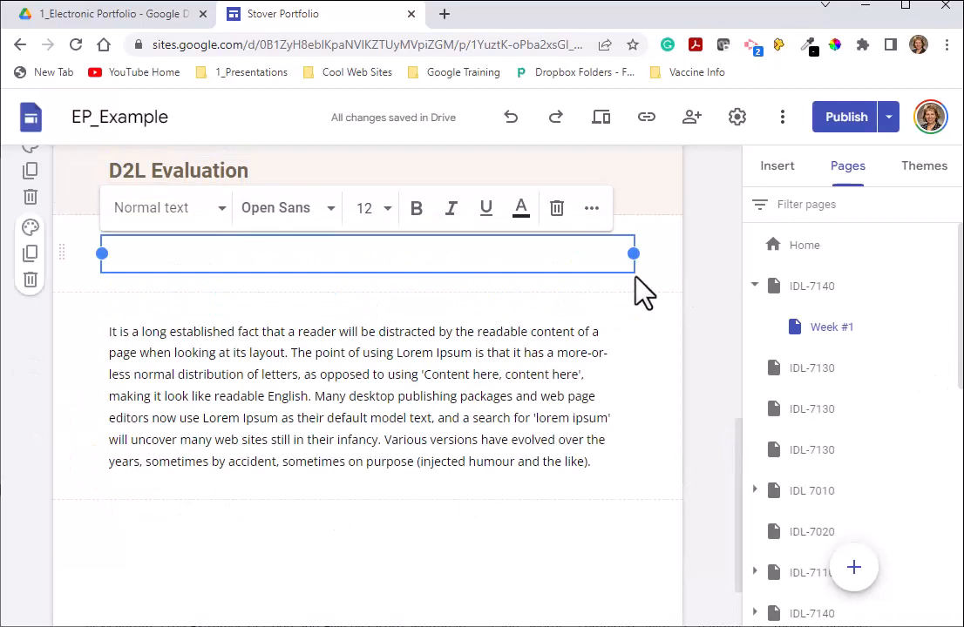
click(30, 279)
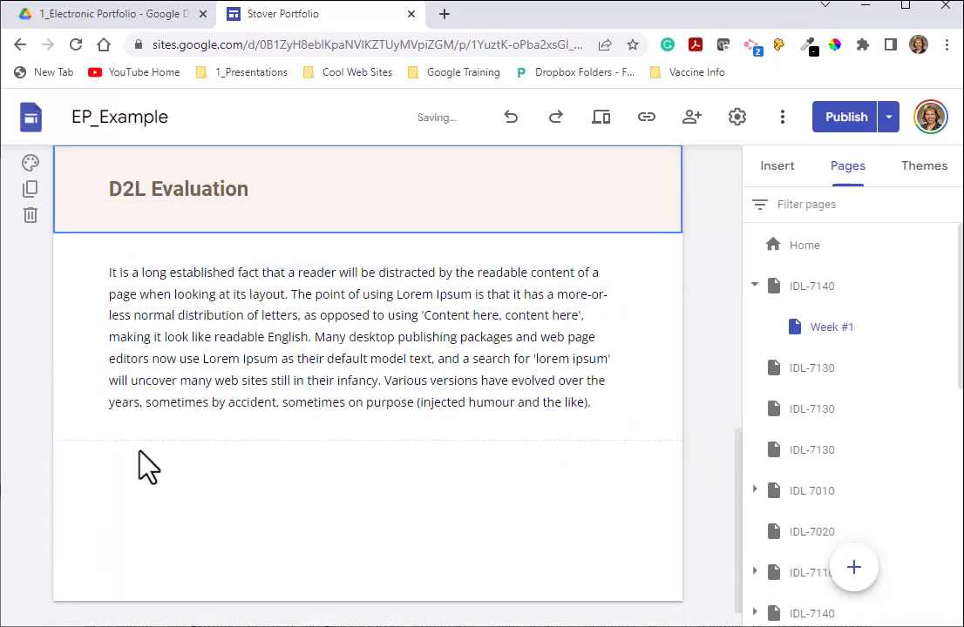
double_click(122, 499)
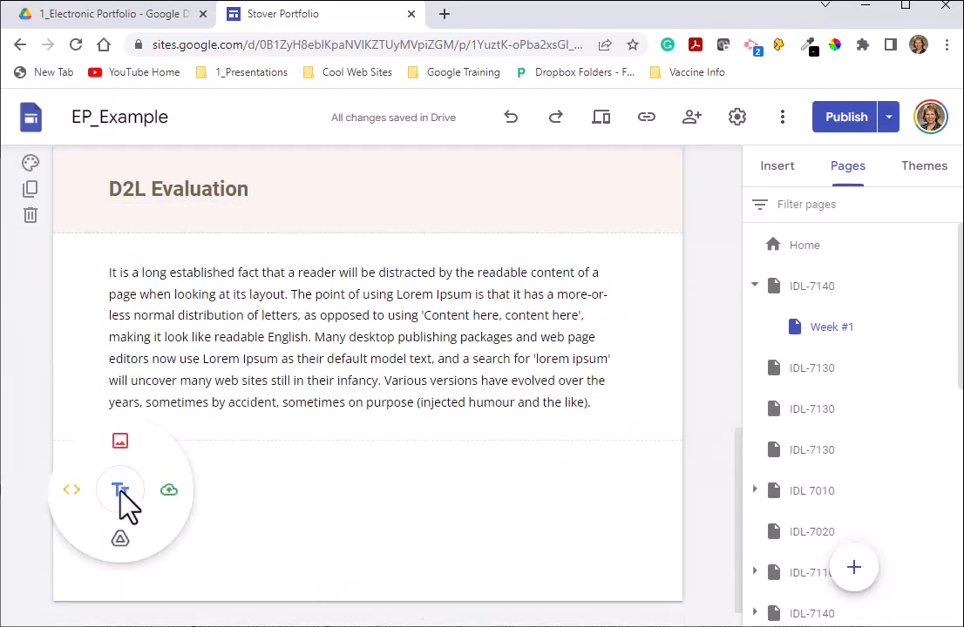
click(120, 491)
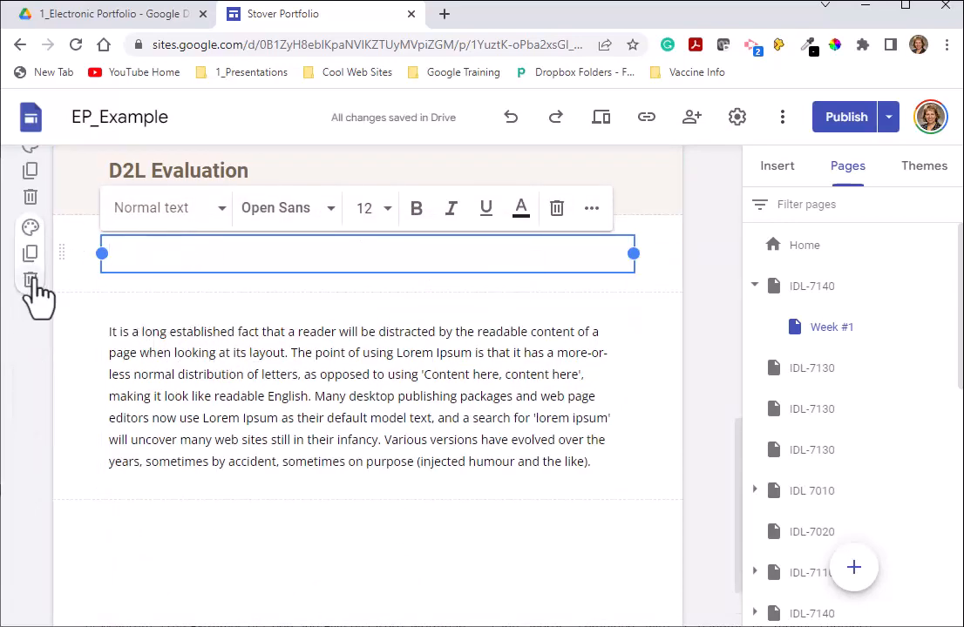
click(31, 279)
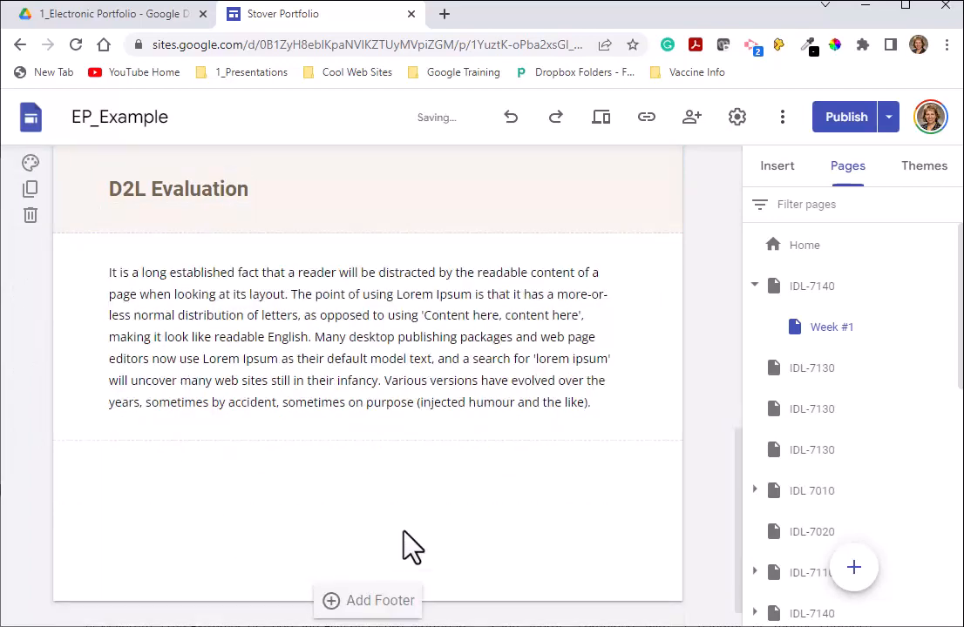
Add a text box between the "D2L Evaluation" heading and its paragraph reading "TOOL #1"
double_click(137, 475)
click(137, 475)
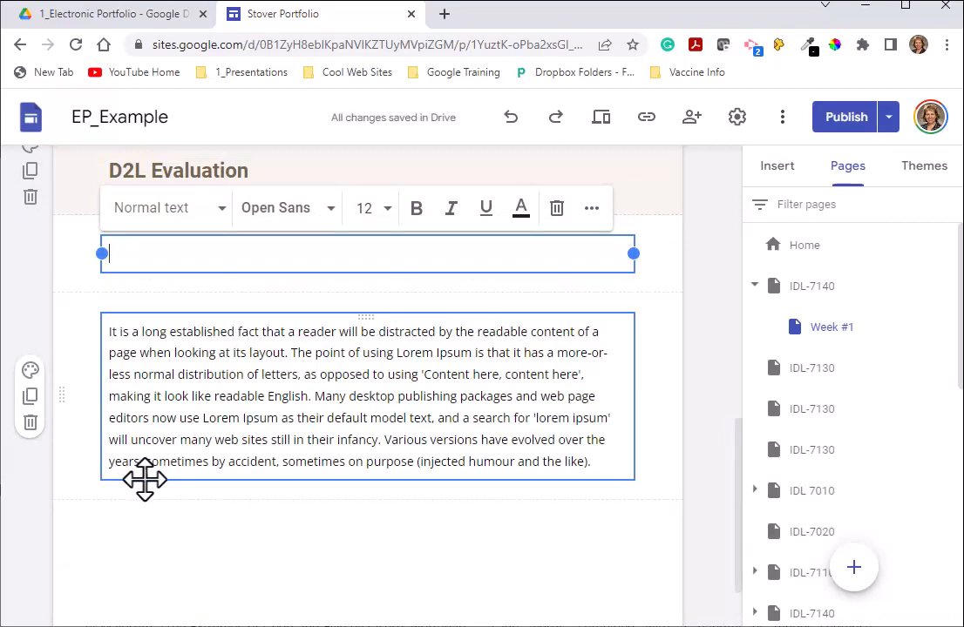
text(T)
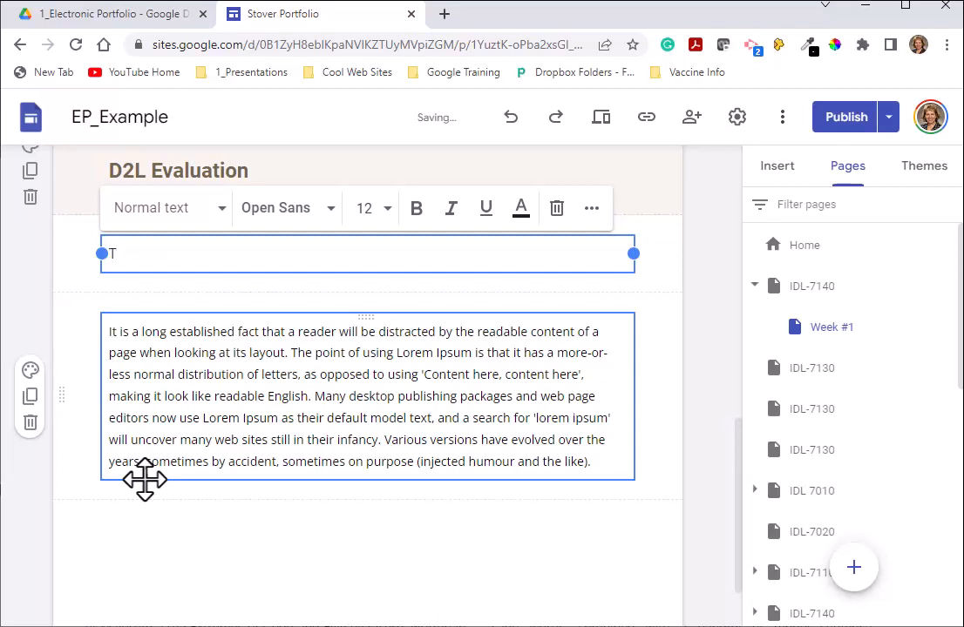
text(OOL #1)
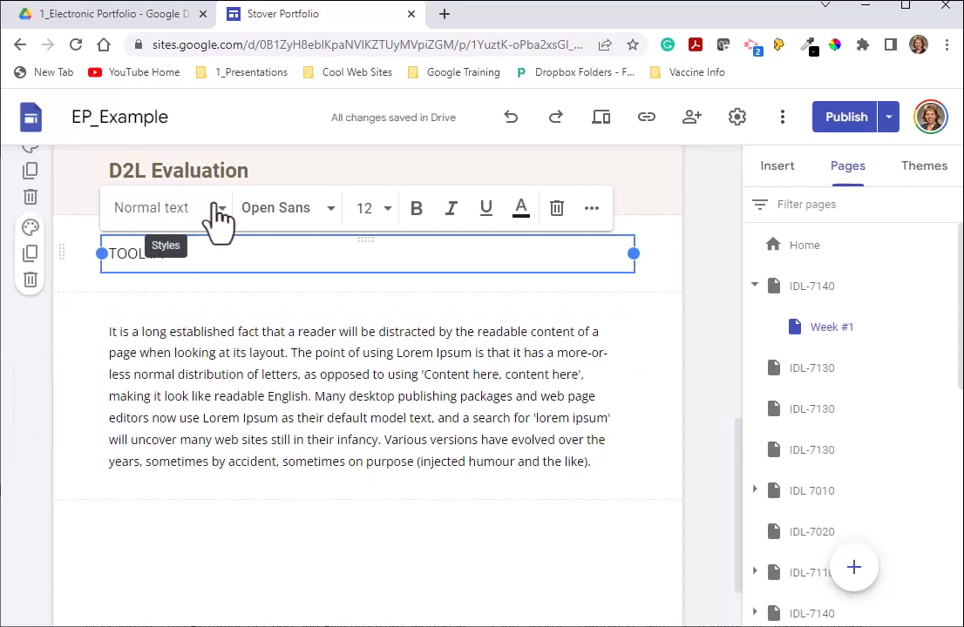
Apply the Subheading text style to "TOOL #1" and move its section below the D2L Evaluation paragraph
click(218, 210)
click(228, 383)
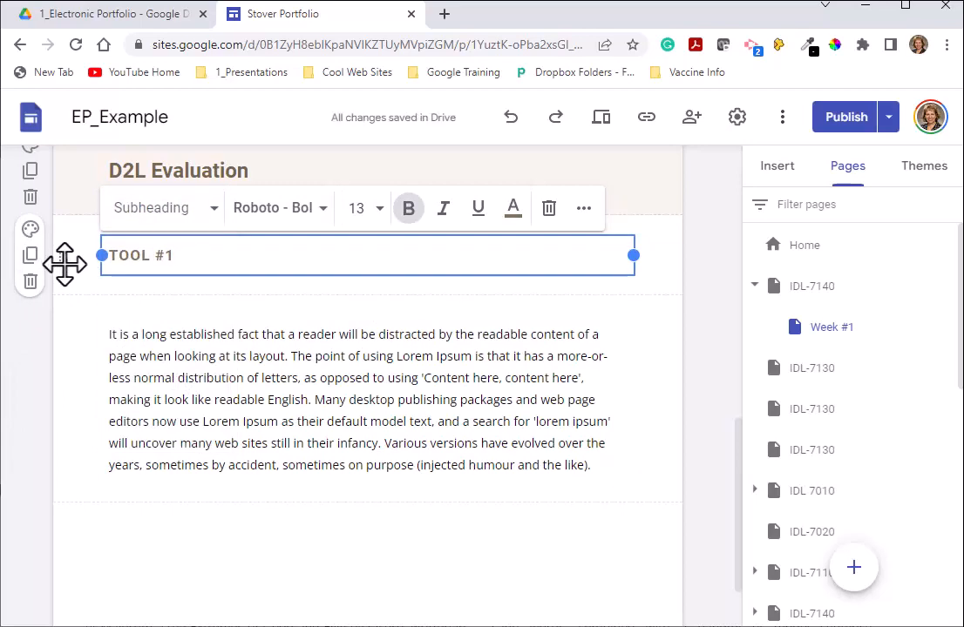
drag(65, 254, 64, 487)
scroll(242, 351, up, 1)
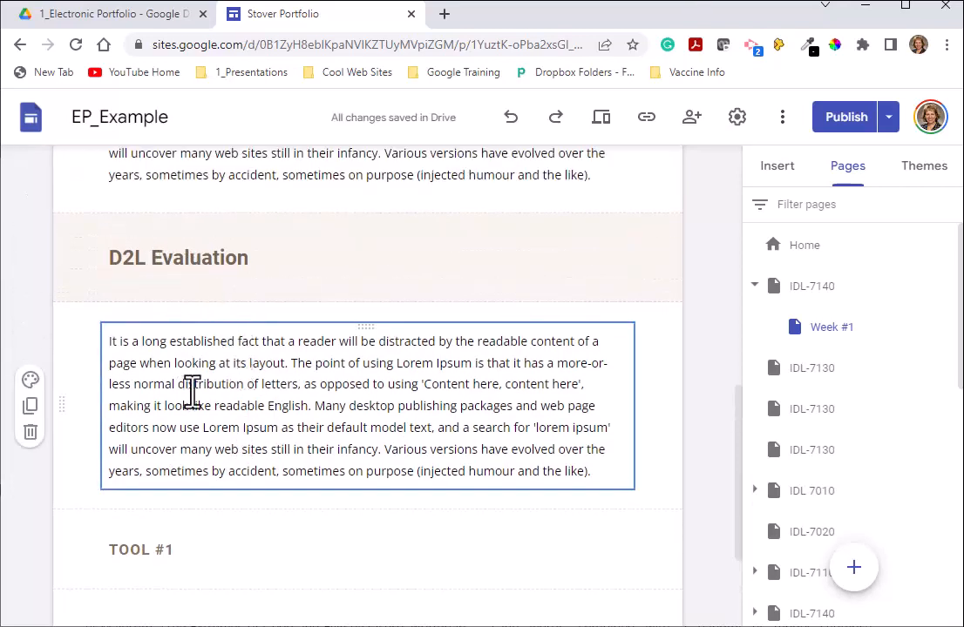
Extend the "TOOL #1" subheading to read "TOOL #1: DROPBOX"
scroll(262, 410, down, 2)
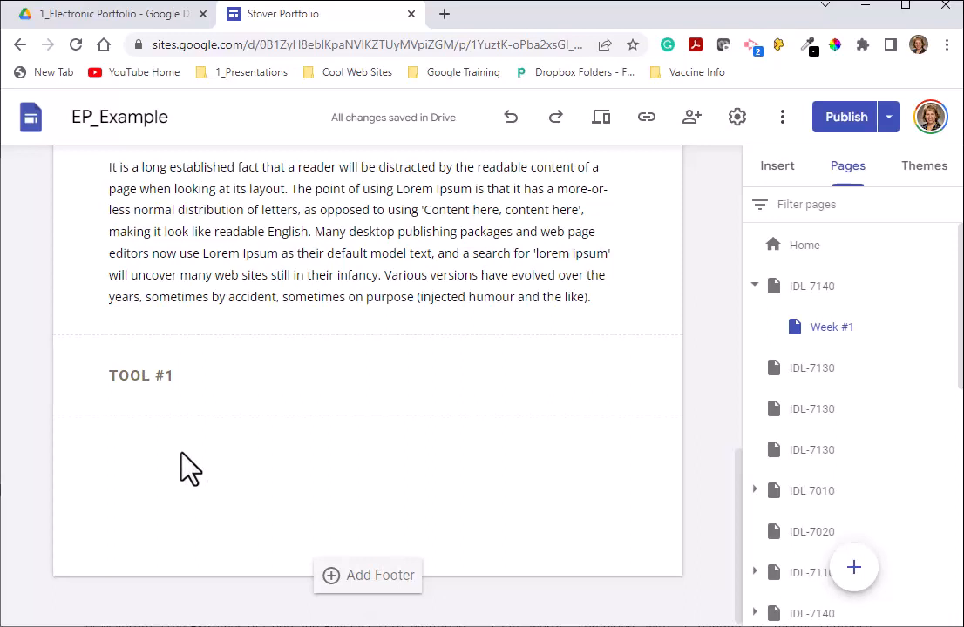
click(171, 376)
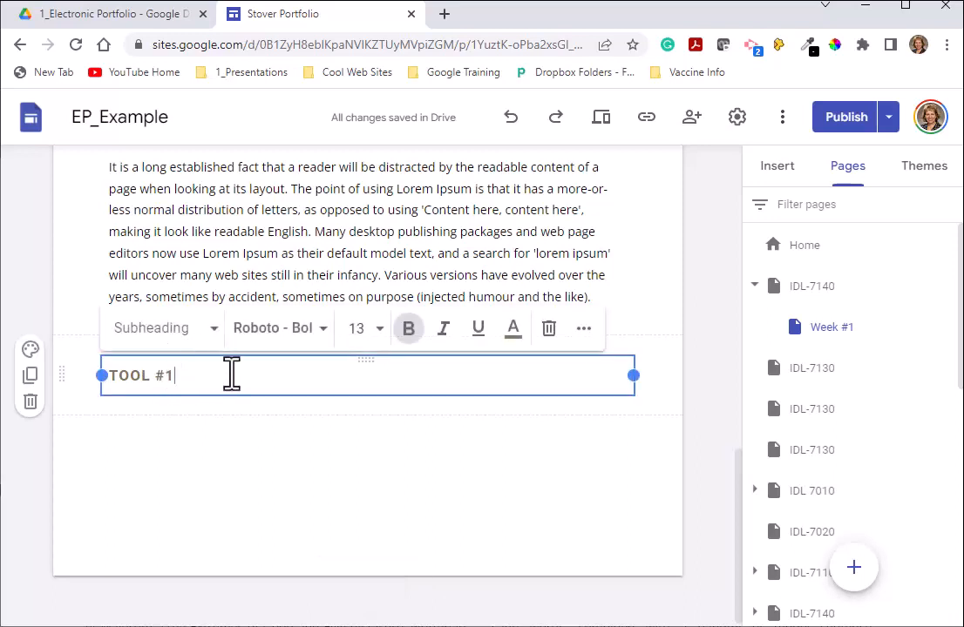
text(: dR)
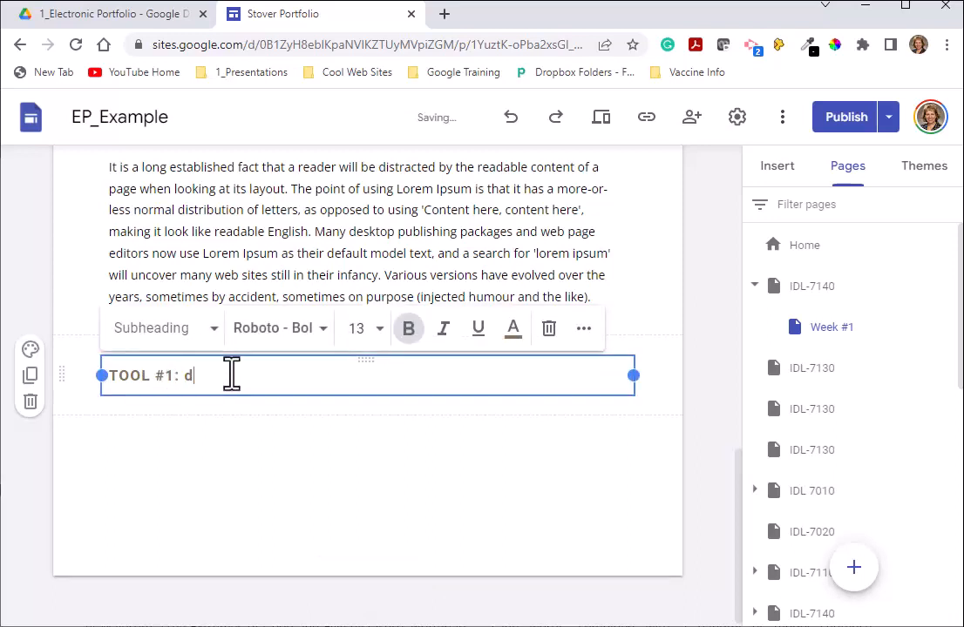
key(BackSpace)
key(BackSpace)
text(DROPBOX)
click(194, 452)
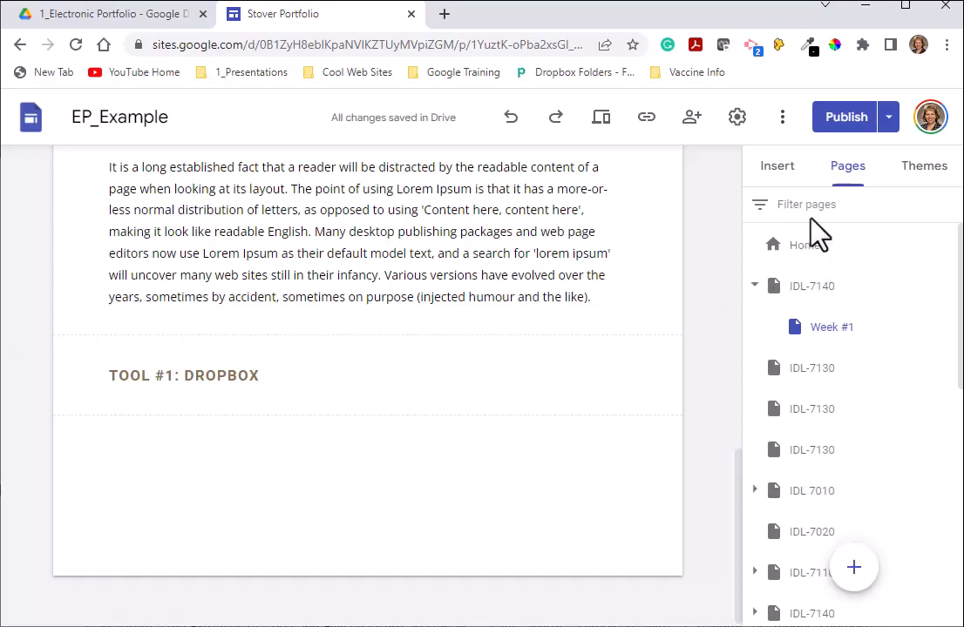
Insert the single image-beside-text content block below the subheading and paste the six-item "Dropbox creation step" numbered list into its title field
click(776, 167)
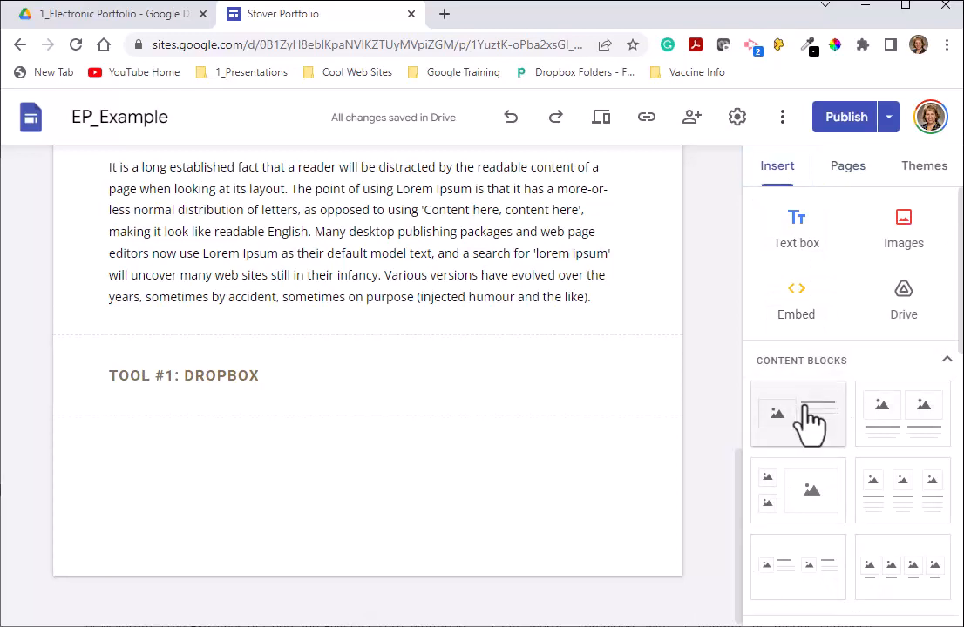
drag(811, 419, 136, 507)
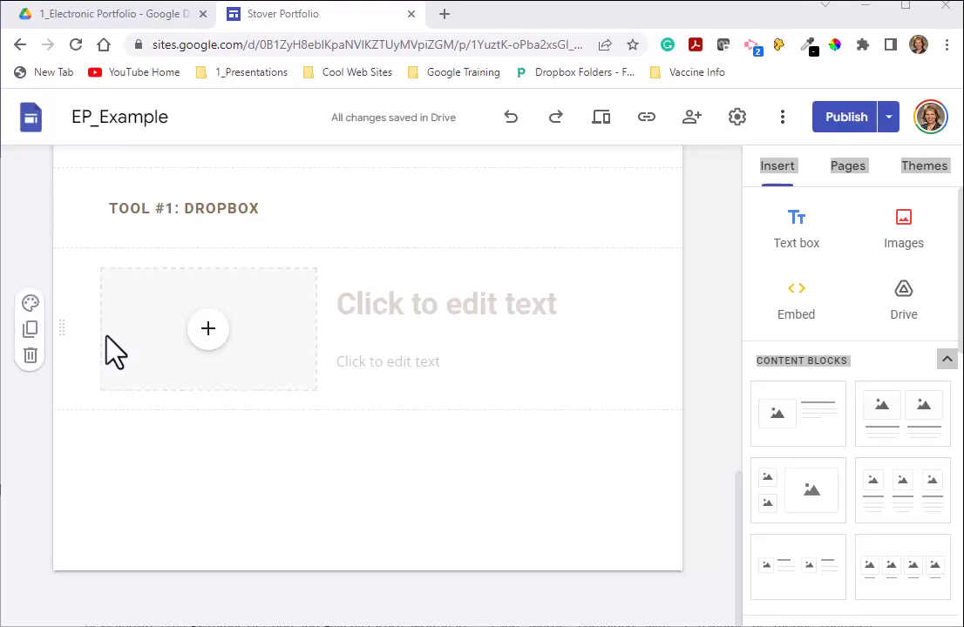
click(376, 312)
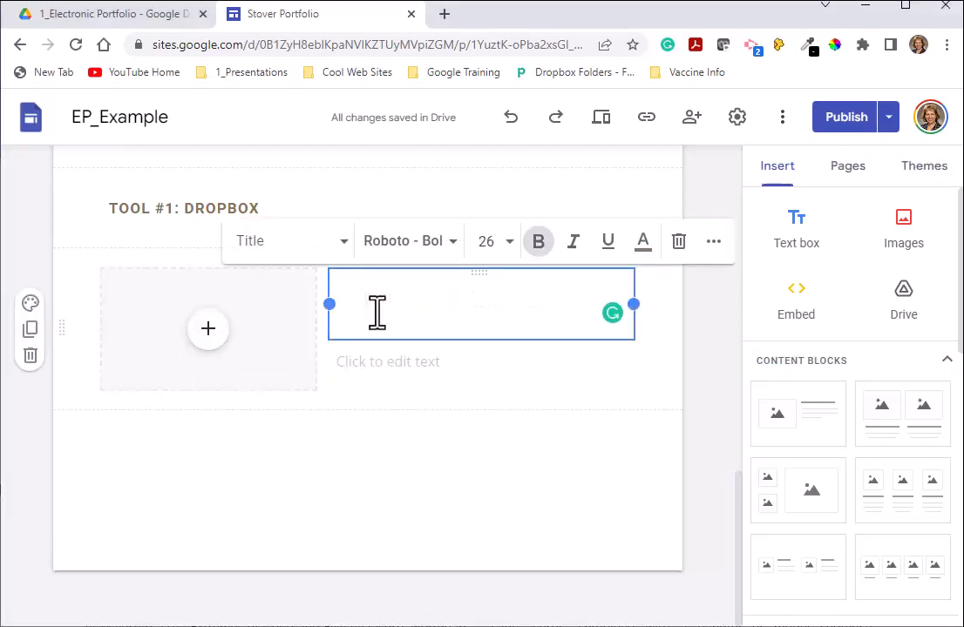
text(Dropbox creation step one Dropbox creation step two Dropbox creation step three Dropbox creation step four Dropbox creation step five Dropbox creation step six)
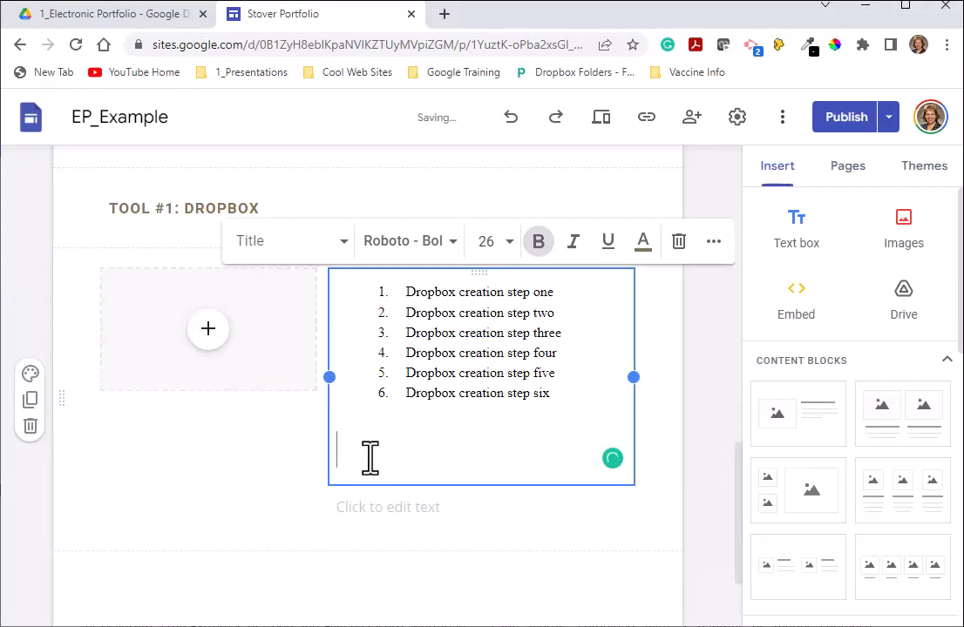
key(BackSpace)
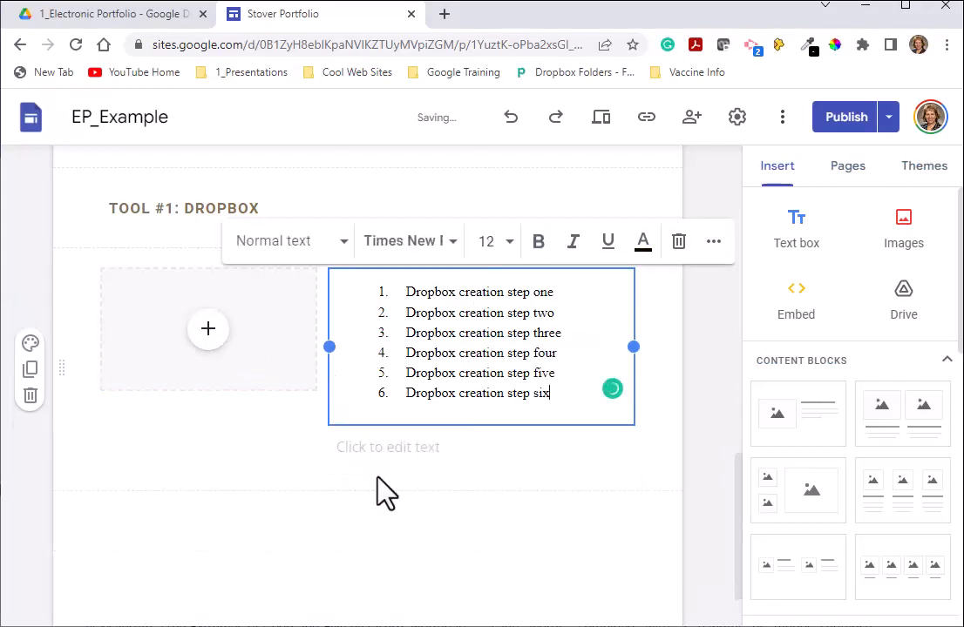
click(413, 446)
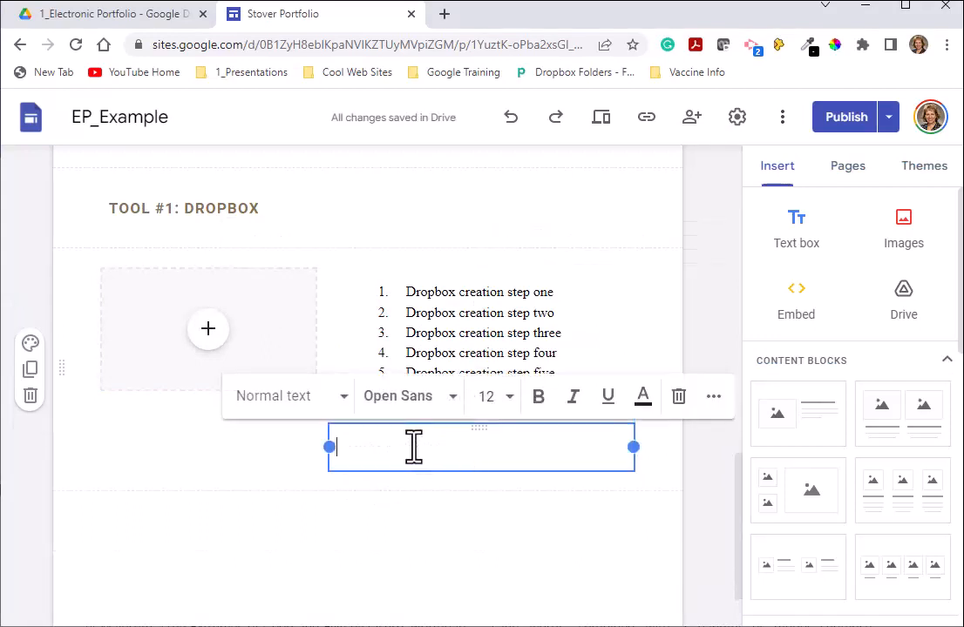
click(547, 559)
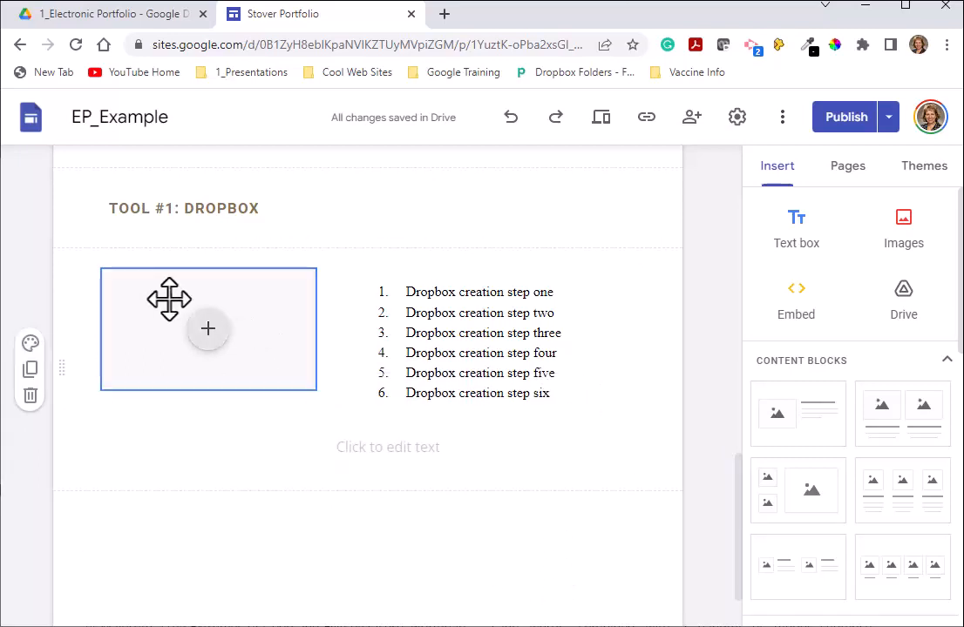
Upload the Snagit LMS-Tool PNG screenshot from the Videos > Assignments > GoogleSites_EP folder into the content block's image placeholder
click(209, 331)
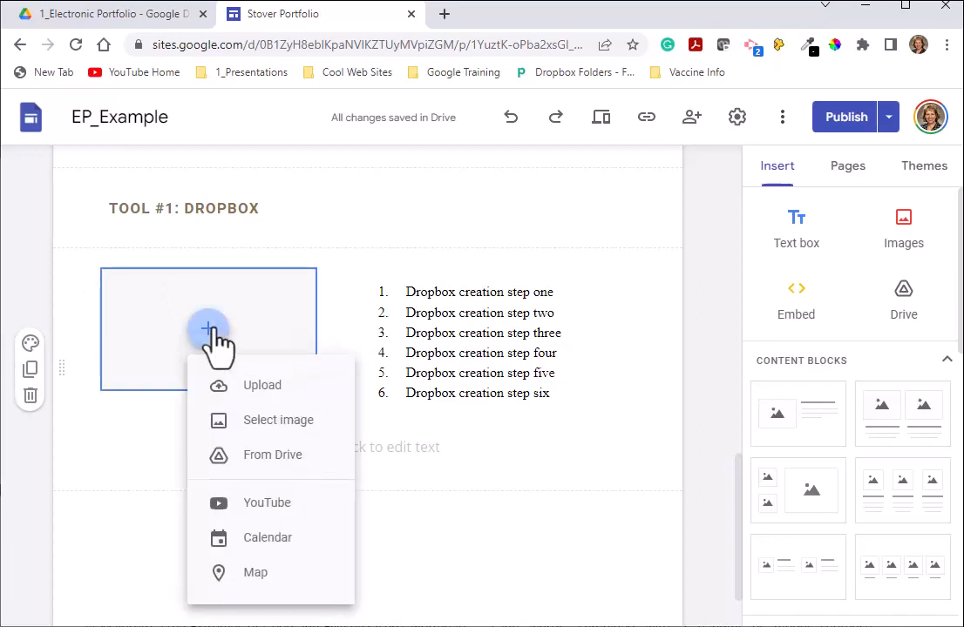
click(242, 387)
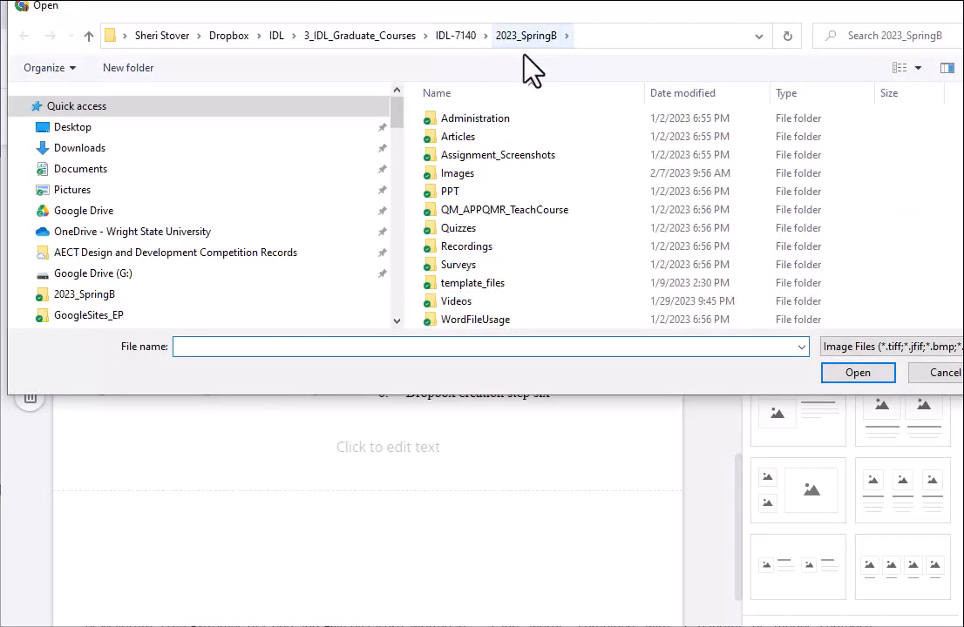
scroll(529, 183, down, 1)
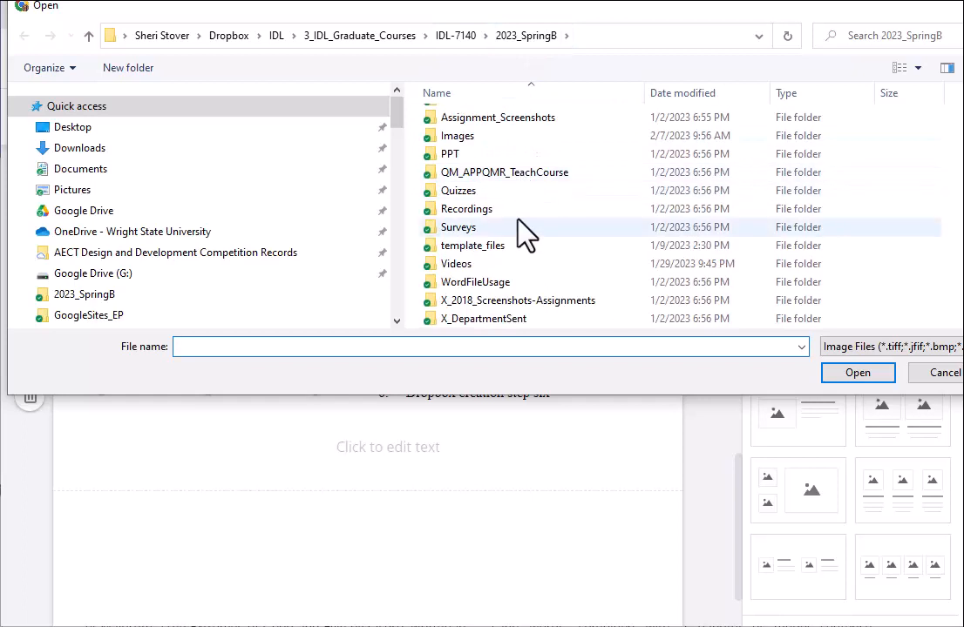
click(459, 266)
double_click(459, 265)
double_click(452, 120)
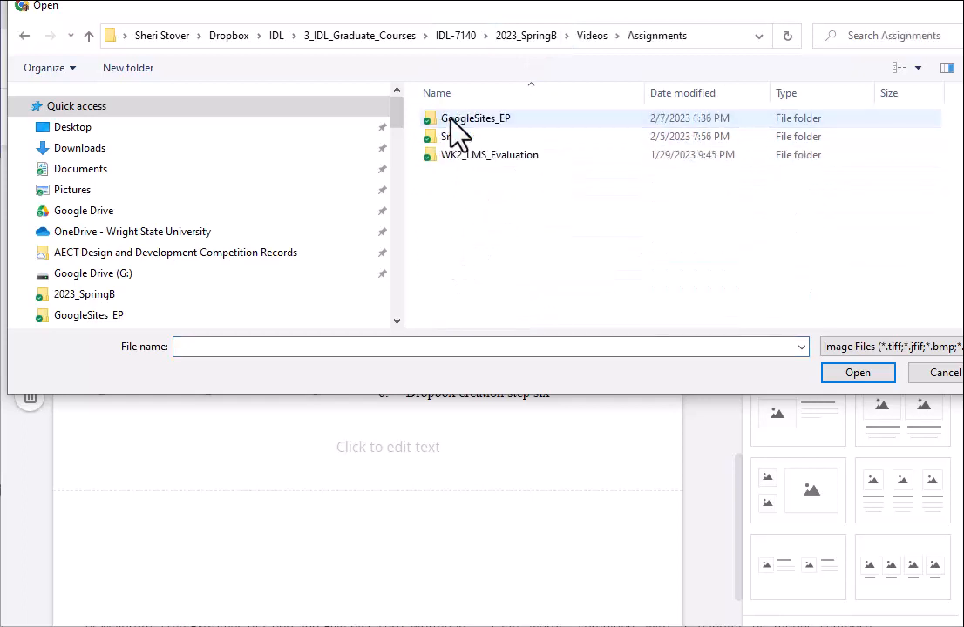
double_click(459, 120)
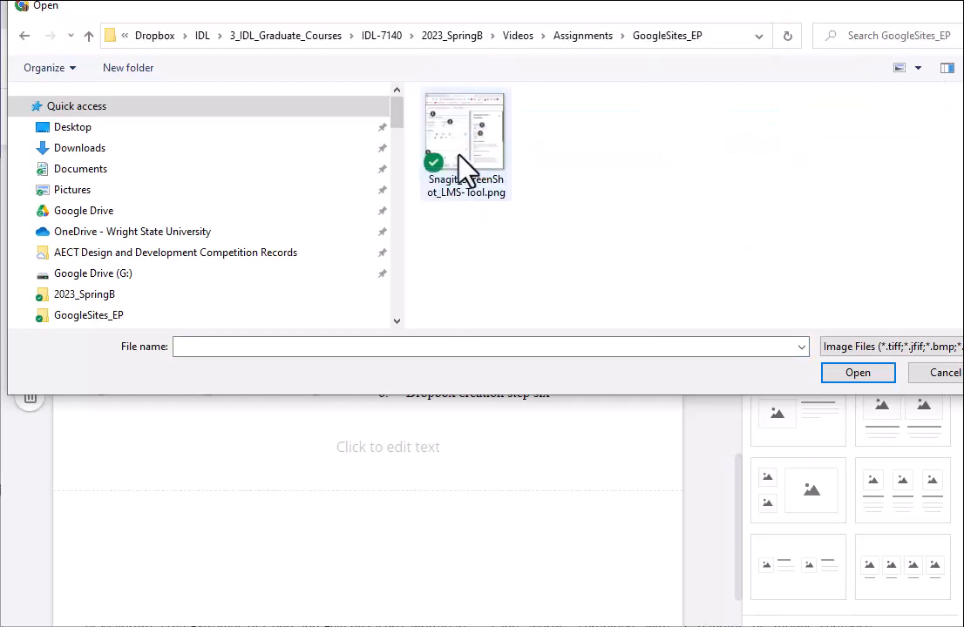
click(472, 184)
click(838, 375)
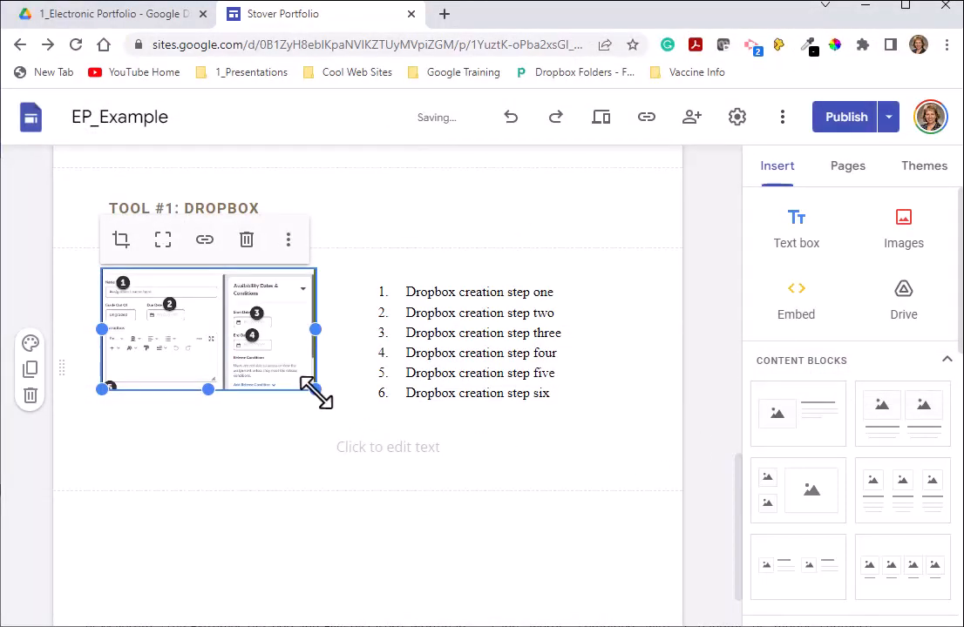
Enlarge the uploaded screenshot to about two thirds of the content width, tall enough to show all six numbered callouts
drag(314, 389, 377, 477)
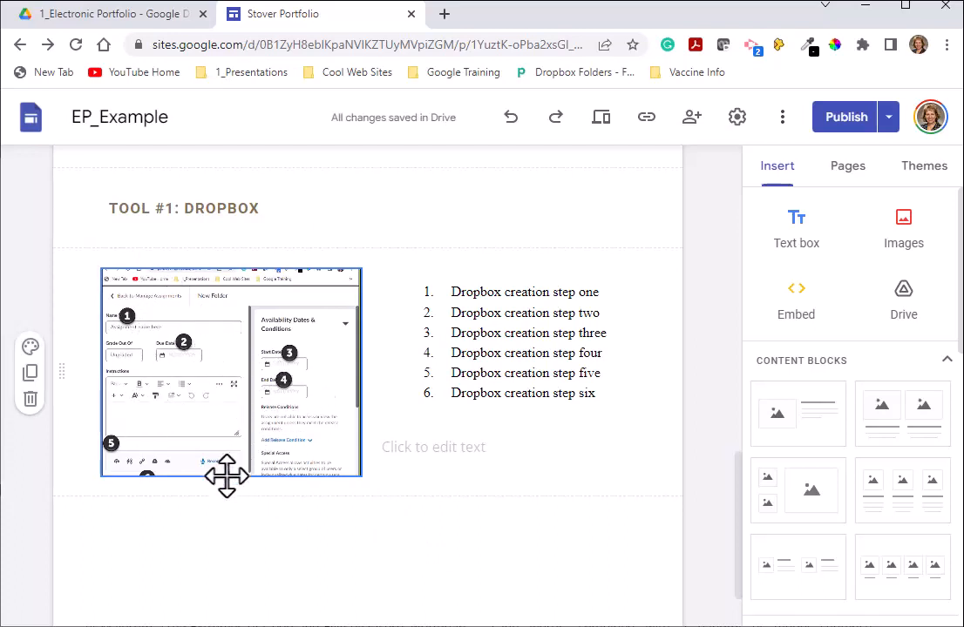
click(356, 469)
drag(356, 474, 433, 603)
scroll(483, 577, down, 1)
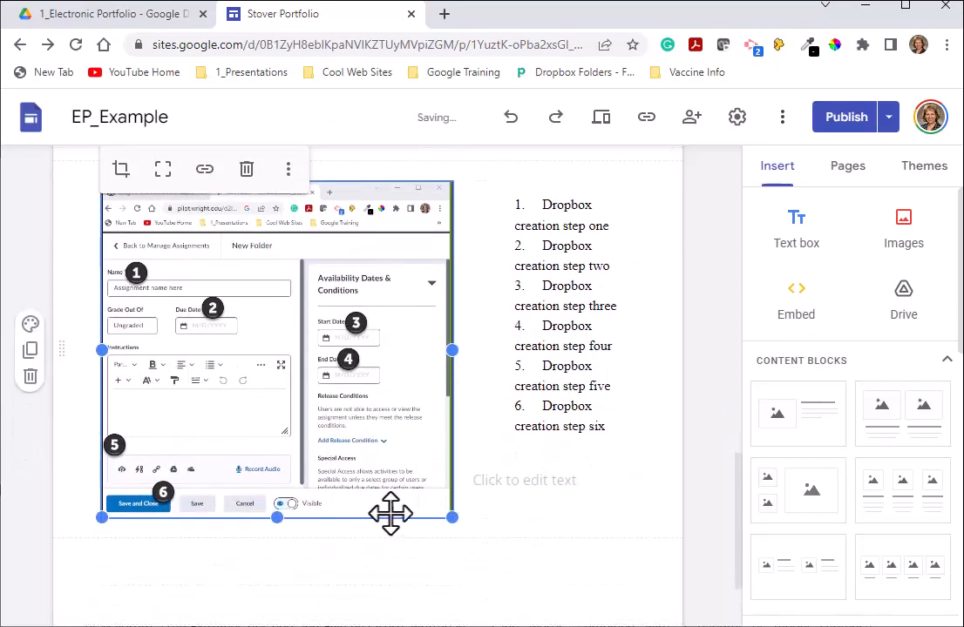
drag(451, 519, 465, 549)
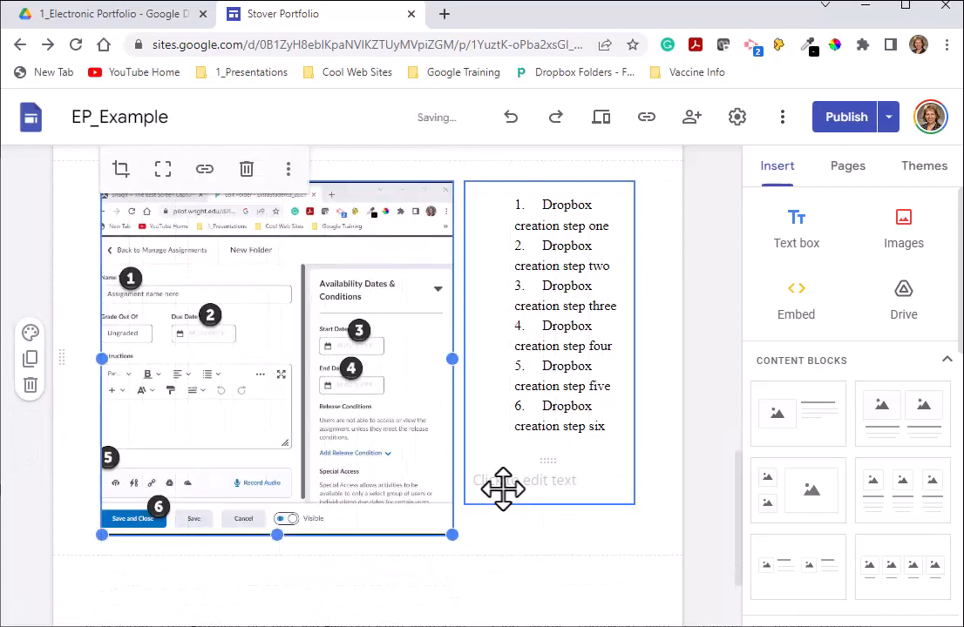
click(517, 355)
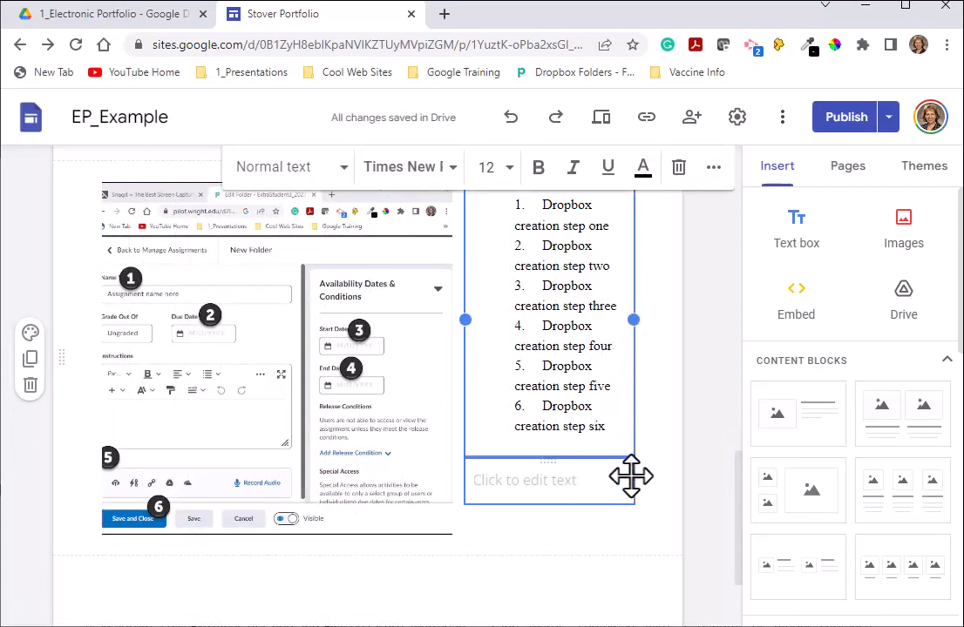
scroll(602, 581, up, 2)
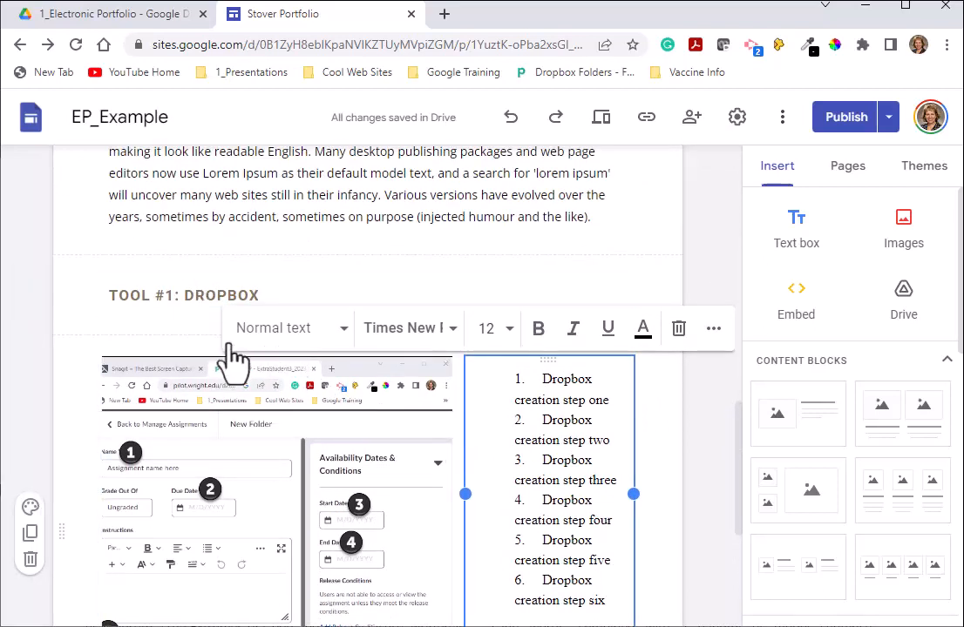
click(710, 261)
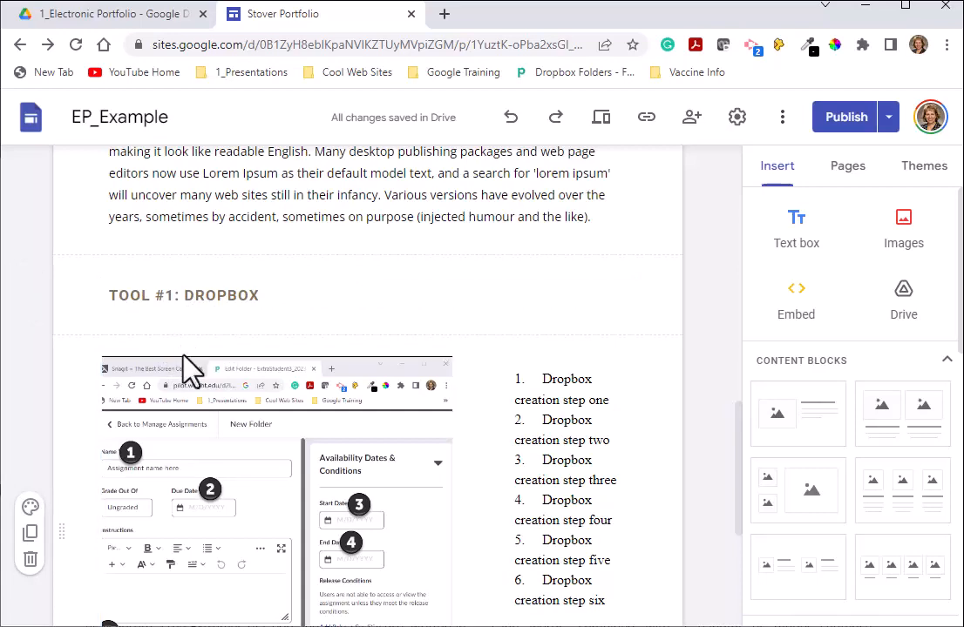
Add a text box below the screenshot section and paste the clipboard's "Dropbox creation step" list into it
scroll(184, 356, down, 4)
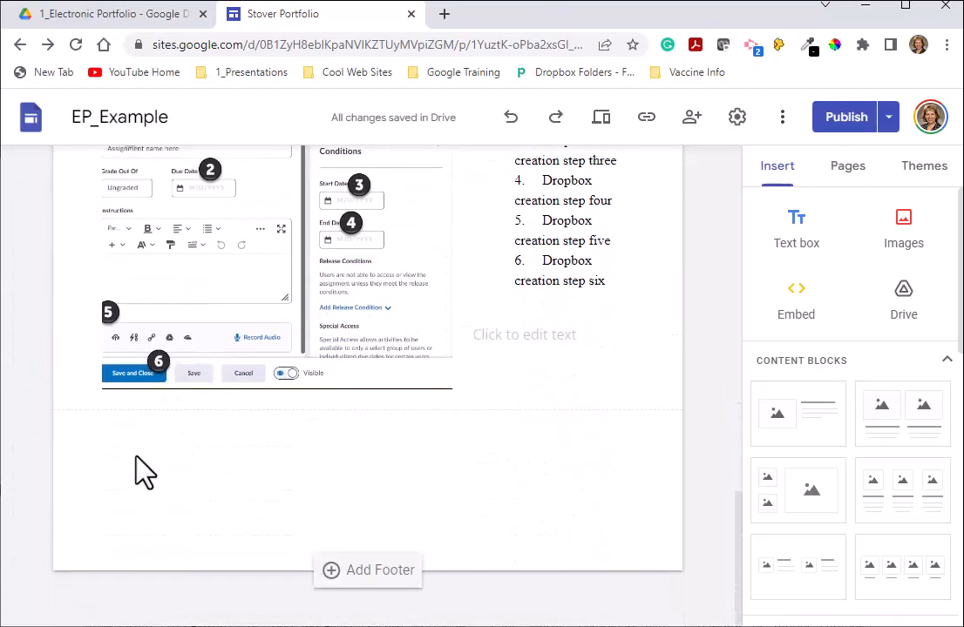
double_click(104, 465)
click(103, 462)
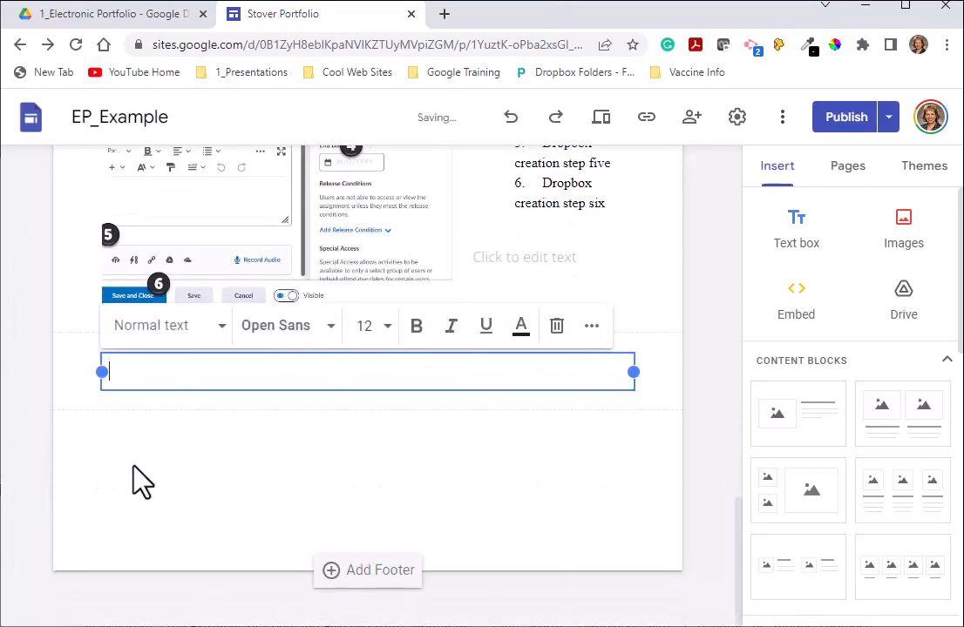
text(Dropbox creation step one Dropbox creation step two Dropbox creation step three Dropbox creation step four Dropbox creation step five Dropbox creation step six)
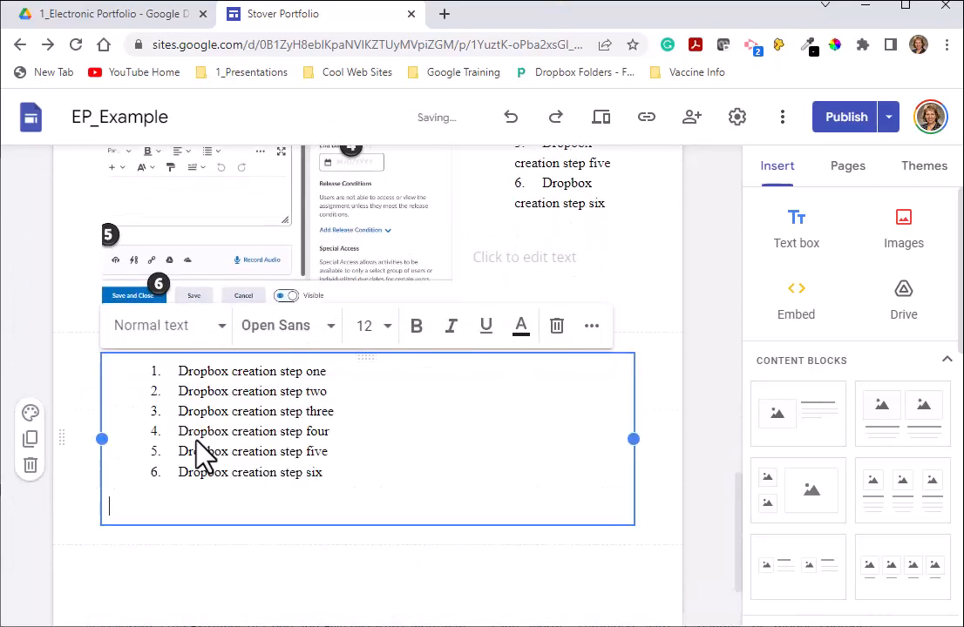
Switch to the lipsum.com page and copy the whole paragraph under "Why do we use it?"
drag(334, 473, 128, 388)
key(alt+Tab)
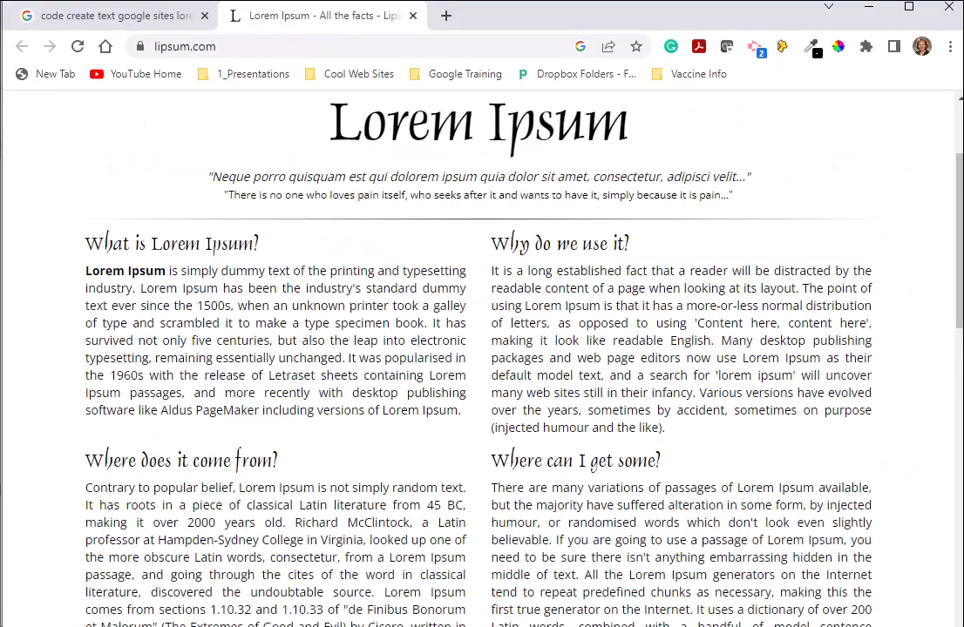
drag(666, 427, 541, 306)
right_click(549, 311)
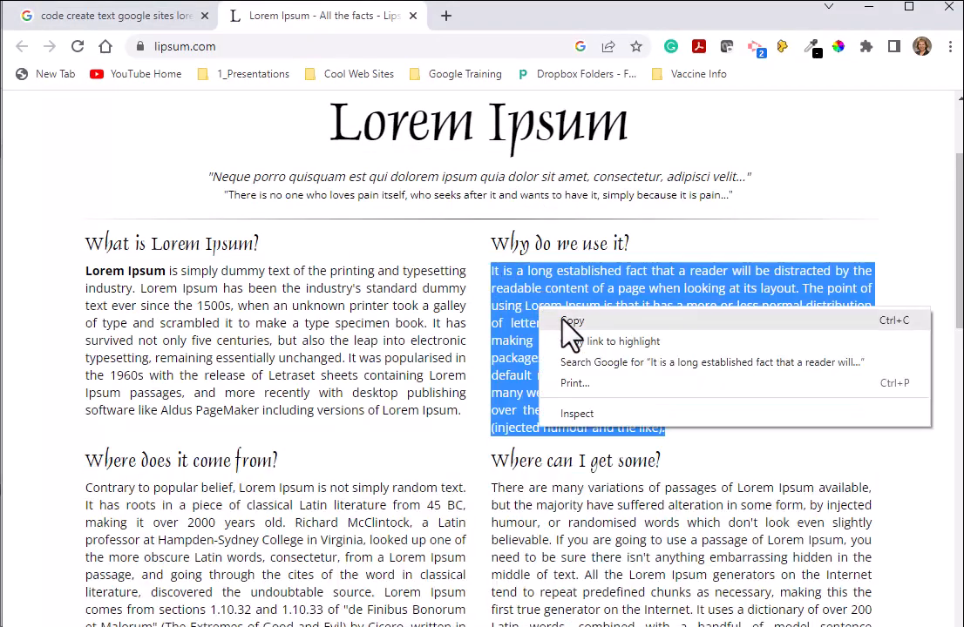
click(568, 324)
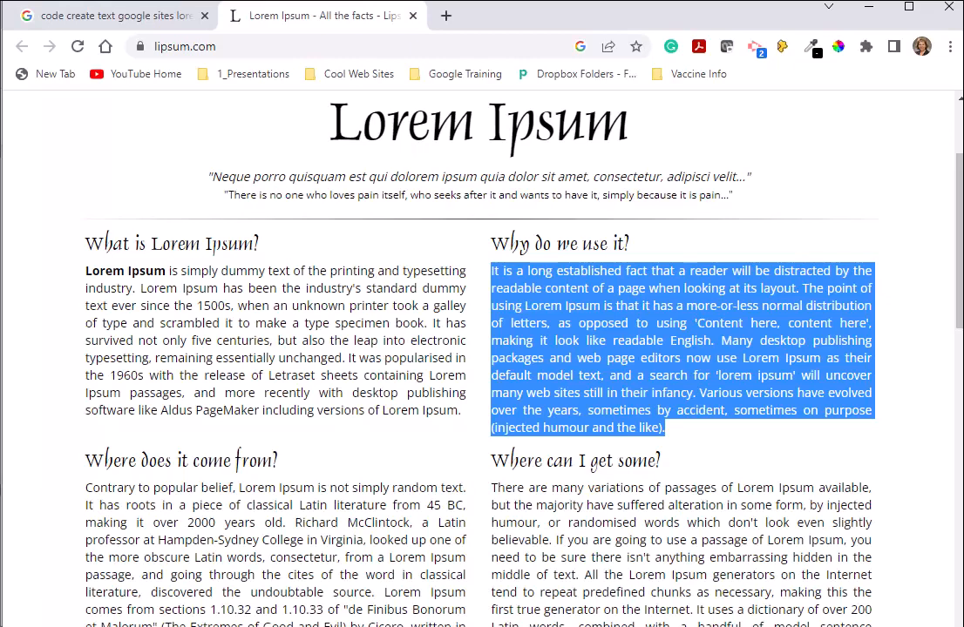
Switch back to the Google Sites editor and replace the numbered list in the new text box with the copied Lorem Ipsum paragraph
click(324, 626)
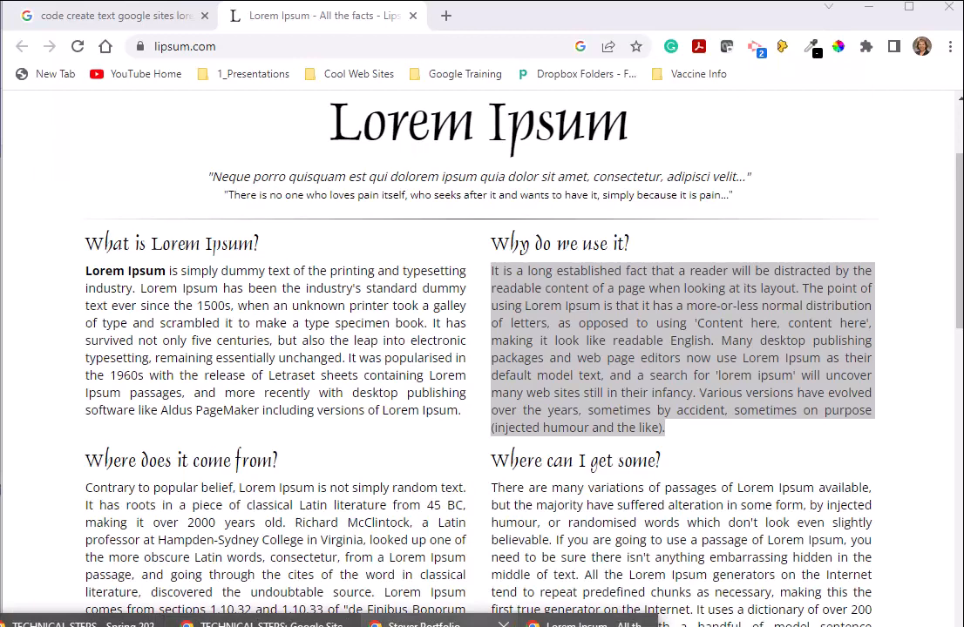
click(444, 626)
click(271, 475)
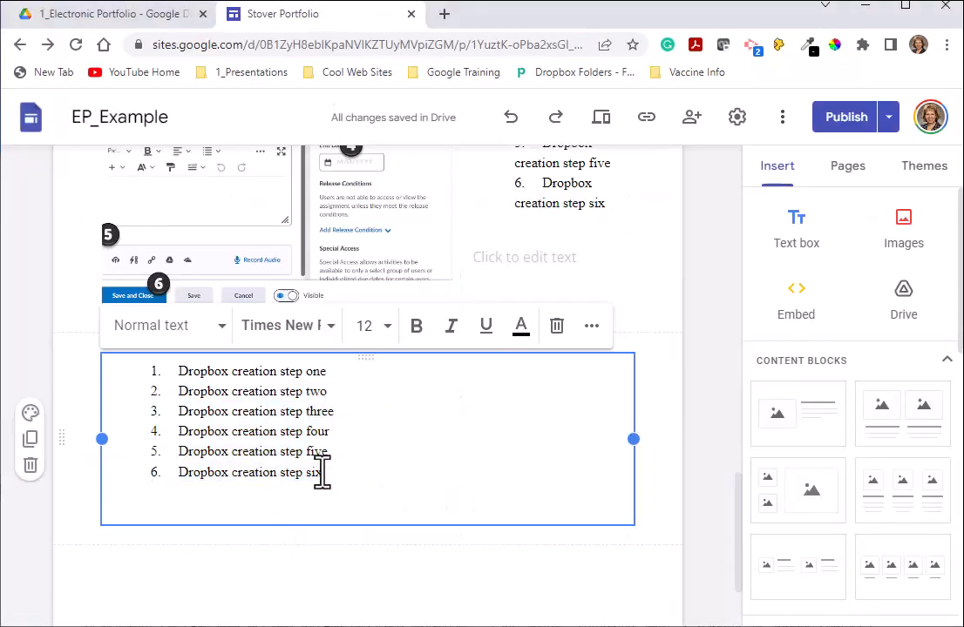
drag(322, 473, 119, 378)
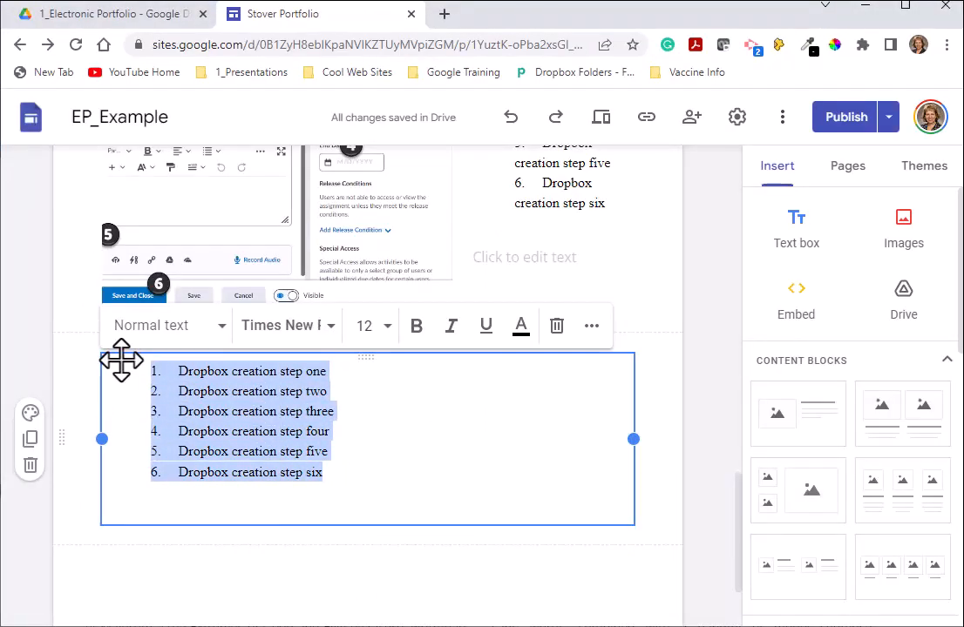
key(Delete)
key(ctrl+v)
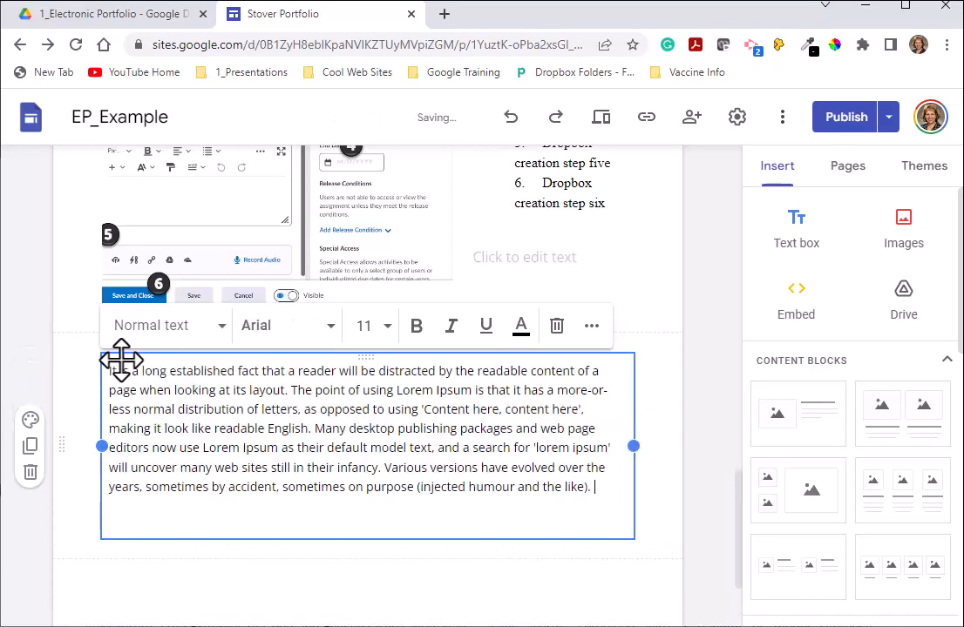
Remove the empty line after the pasted Lorem Ipsum paragraph and move the screenshot section with the numbered steps below that paragraph
click(145, 522)
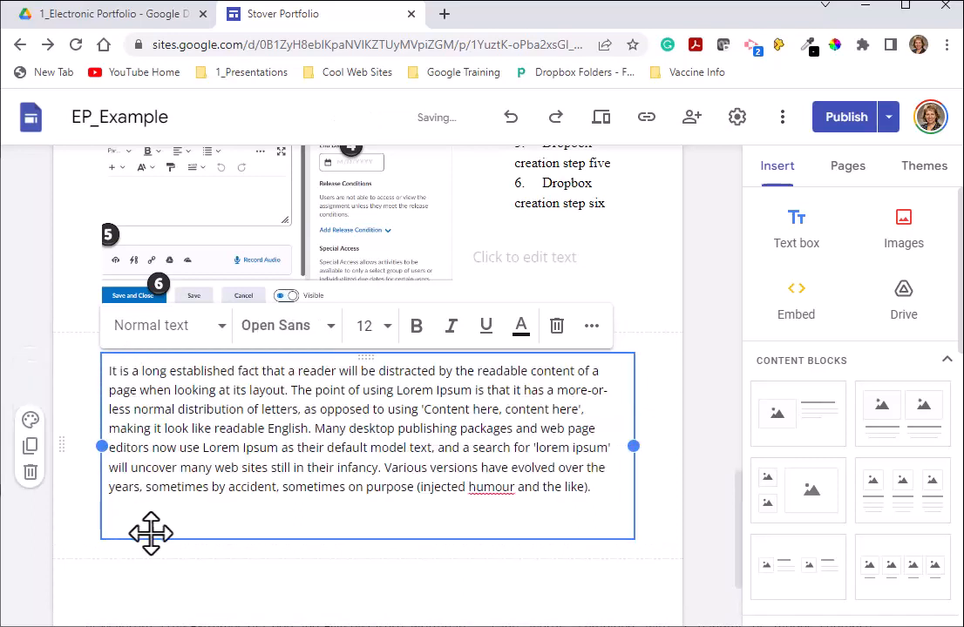
key(BackSpace)
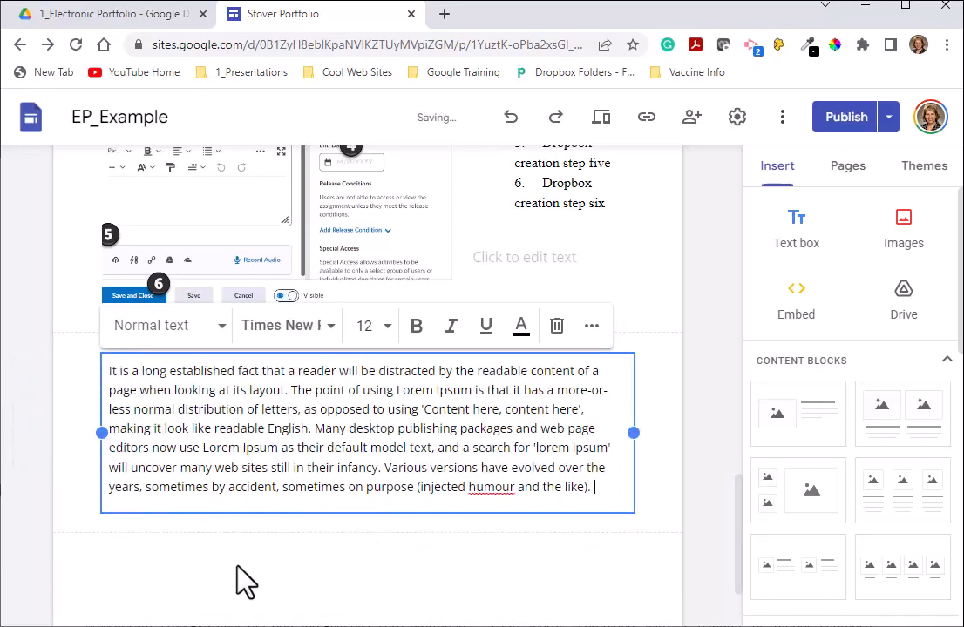
drag(58, 435, 103, 433)
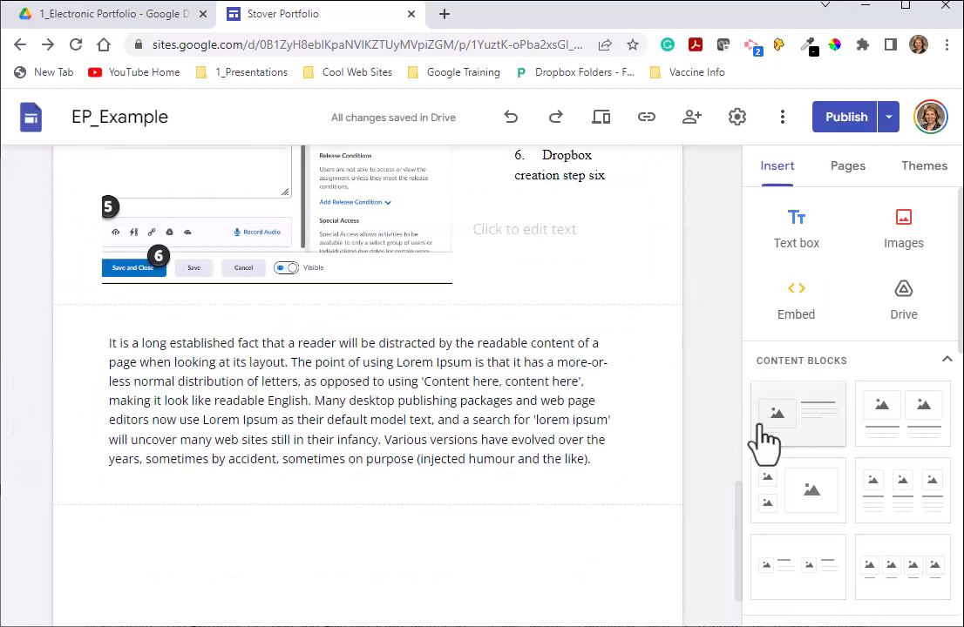
drag(740, 527, 742, 473)
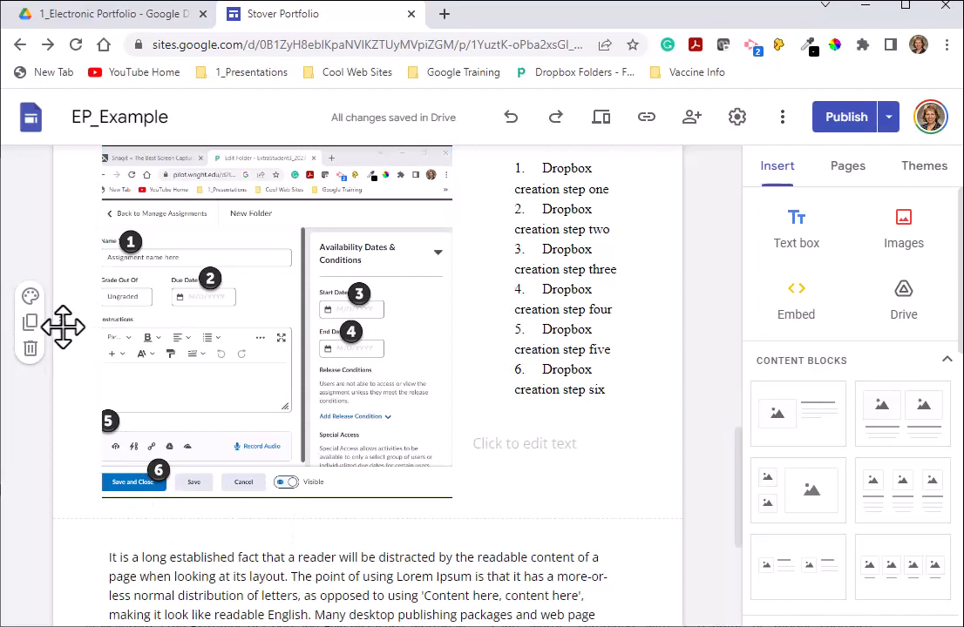
drag(65, 320, 79, 537)
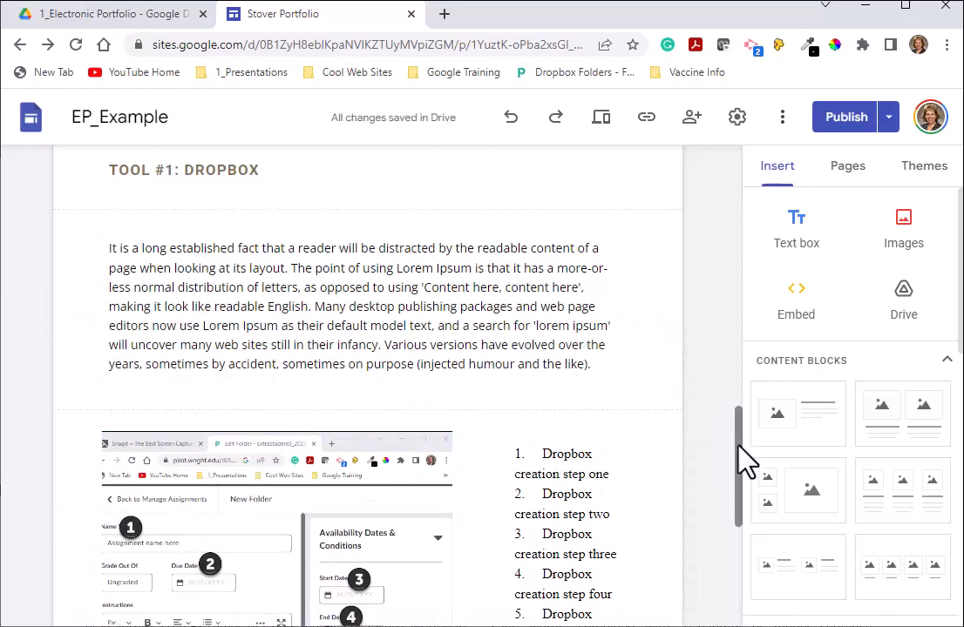
mouse_move(742, 456)
mouse_down()
mouse_move(745, 430)
mouse_move(751, 449)
mouse_up()
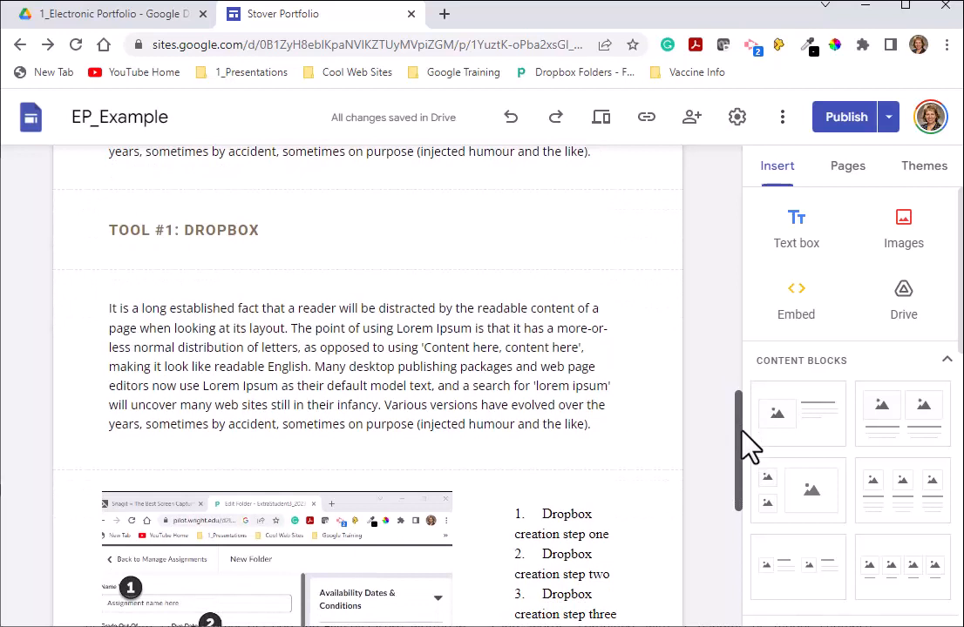
drag(742, 431, 744, 507)
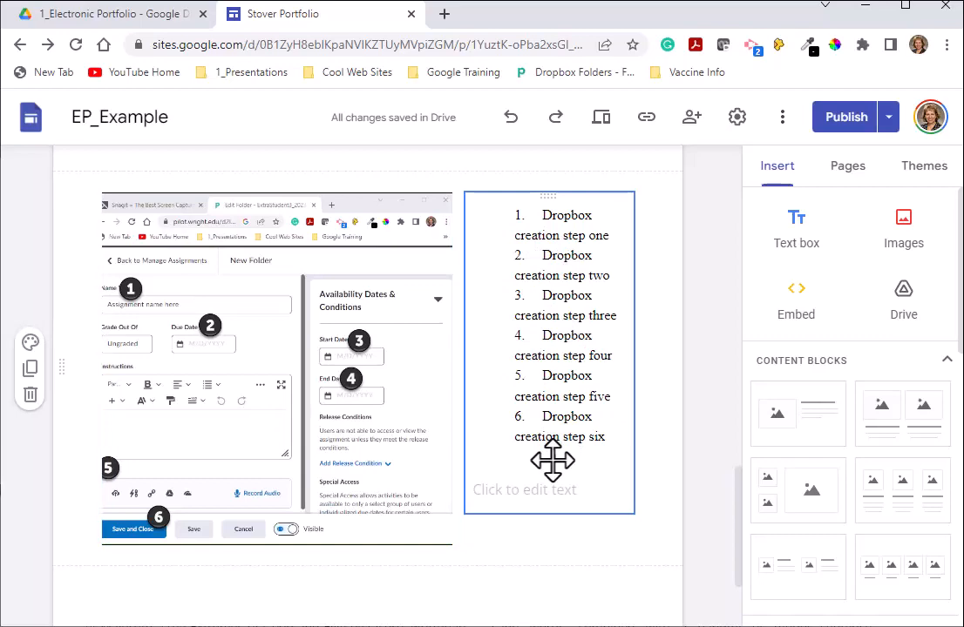
Duplicate the "Tool #1: Dropbox" heading section and move the copy below the screenshot section
scroll(553, 460, down, 1)
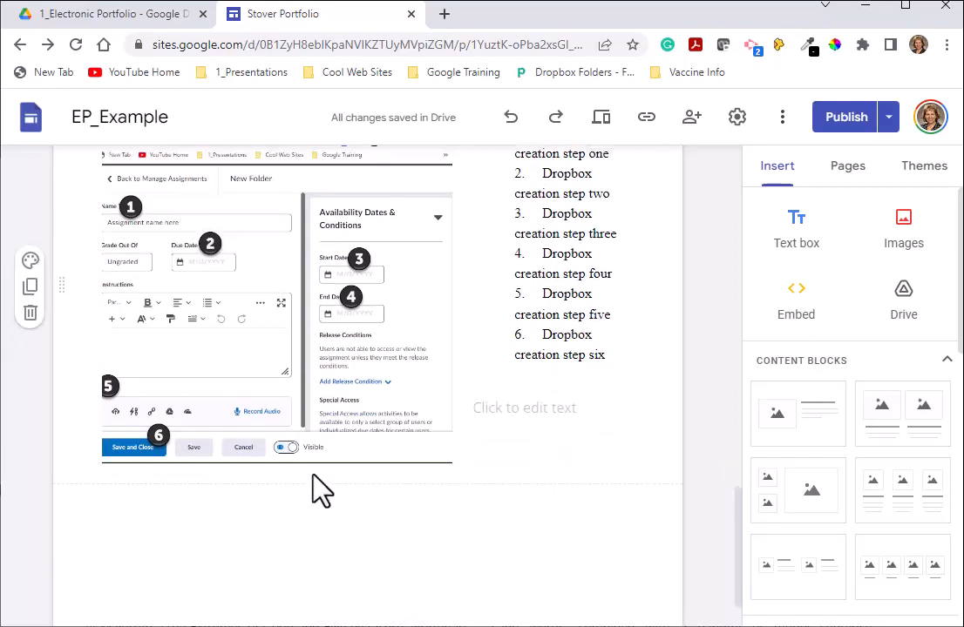
scroll(318, 488, up, 2)
scroll(267, 388, up, 5)
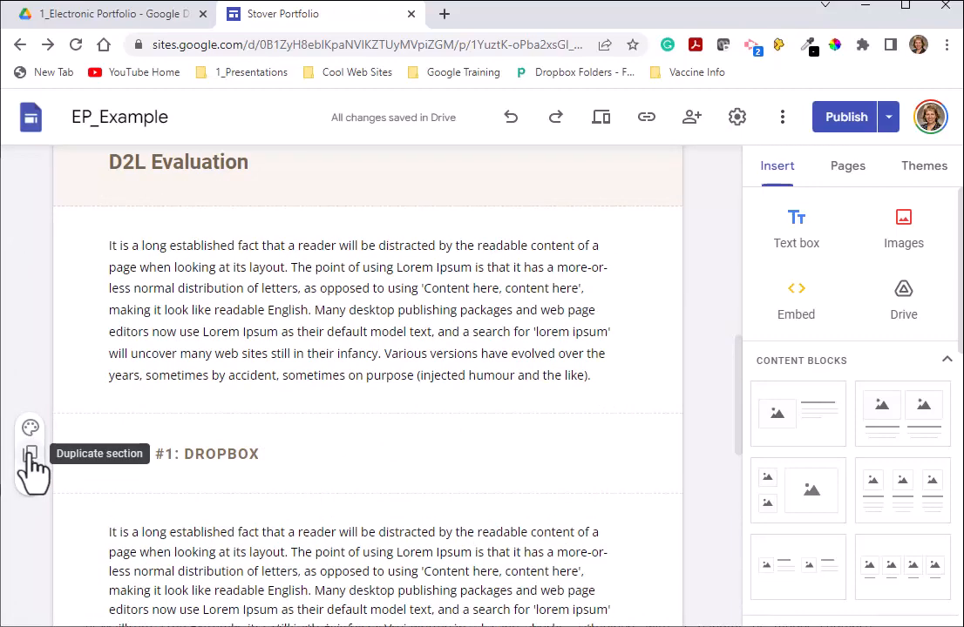
click(31, 455)
scroll(43, 435, down, 3)
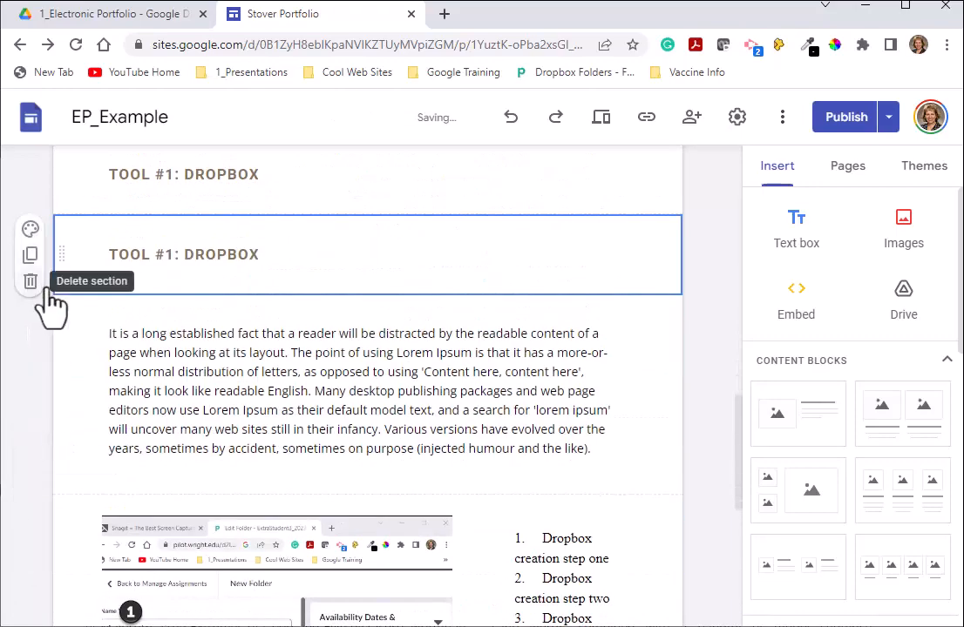
drag(60, 256, 107, 483)
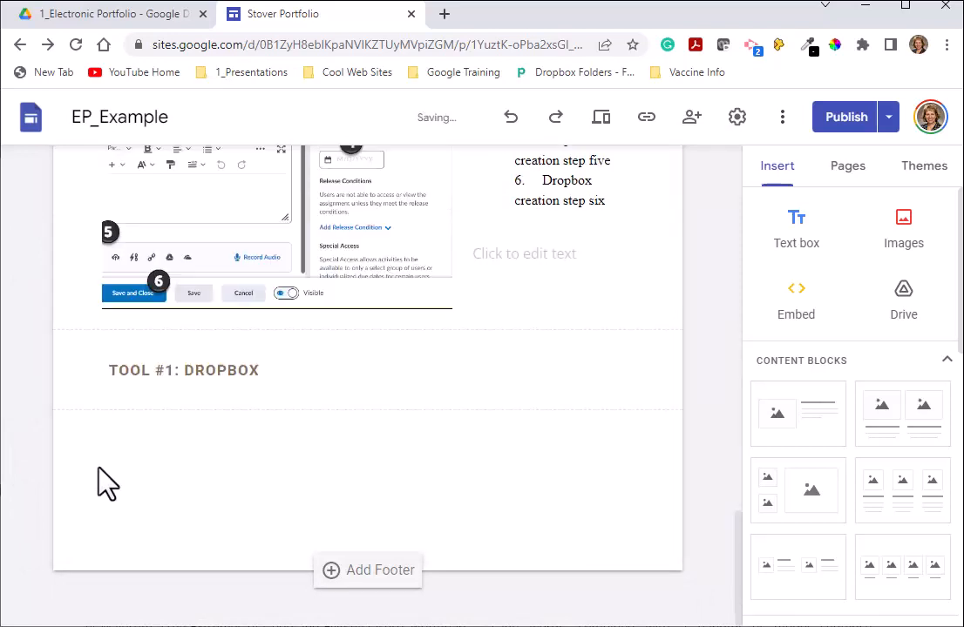
Change the duplicated heading's text to "Tool #2: TBD"
double_click(189, 366)
key(BackSpace)
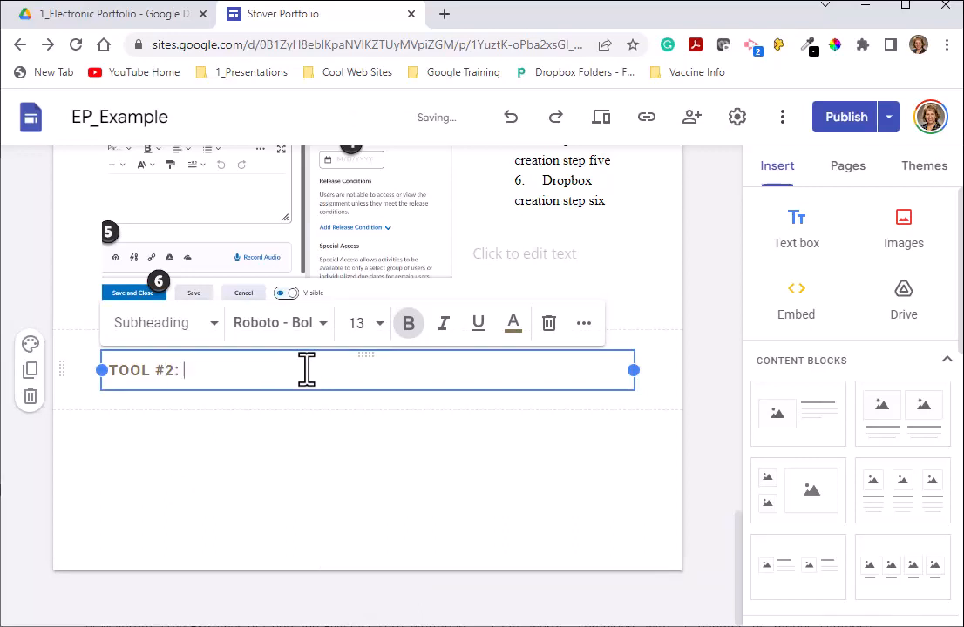
text(TBD)
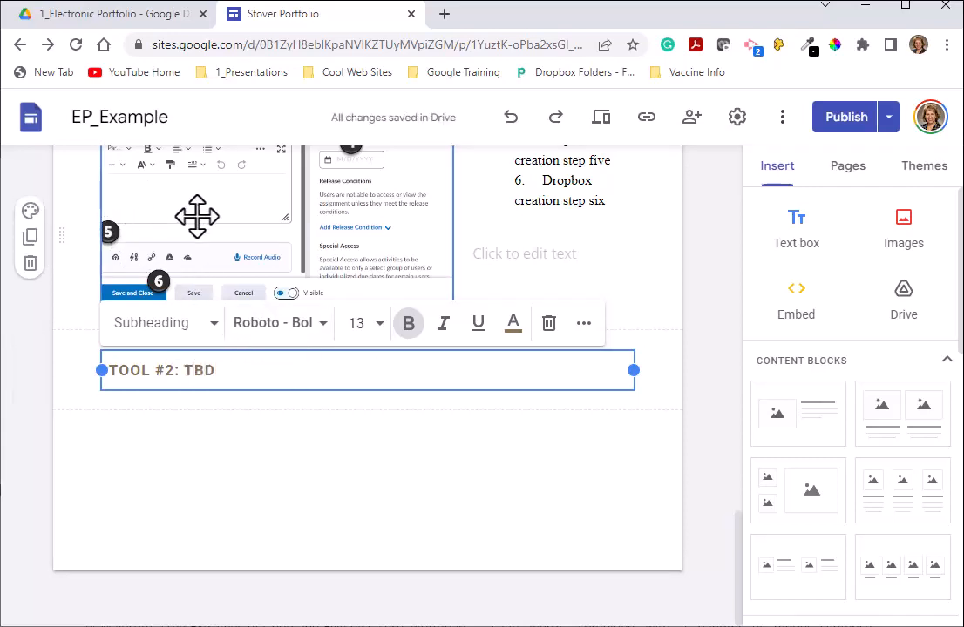
click(789, 177)
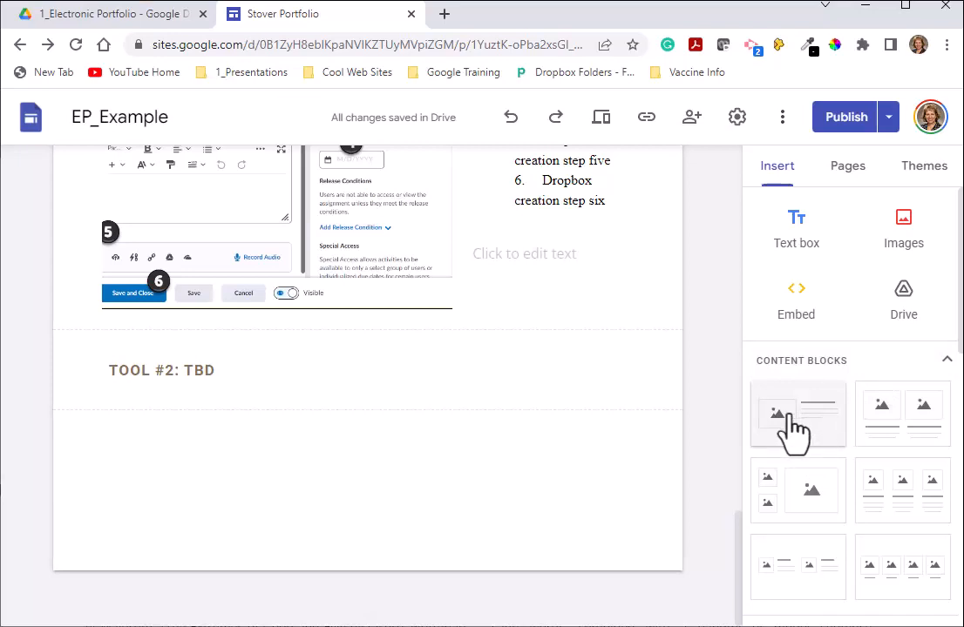
double_click(150, 460)
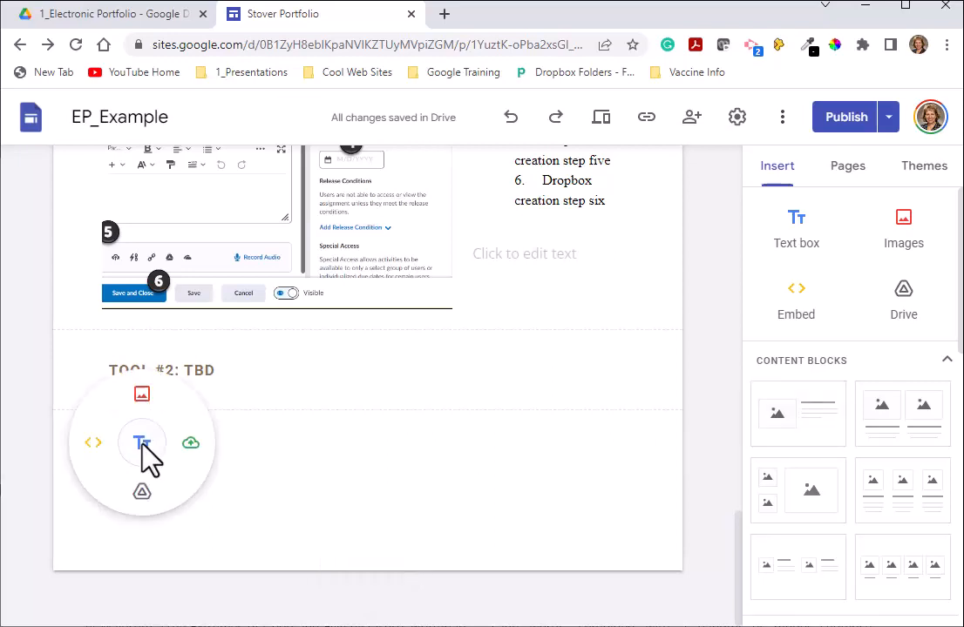
click(94, 446)
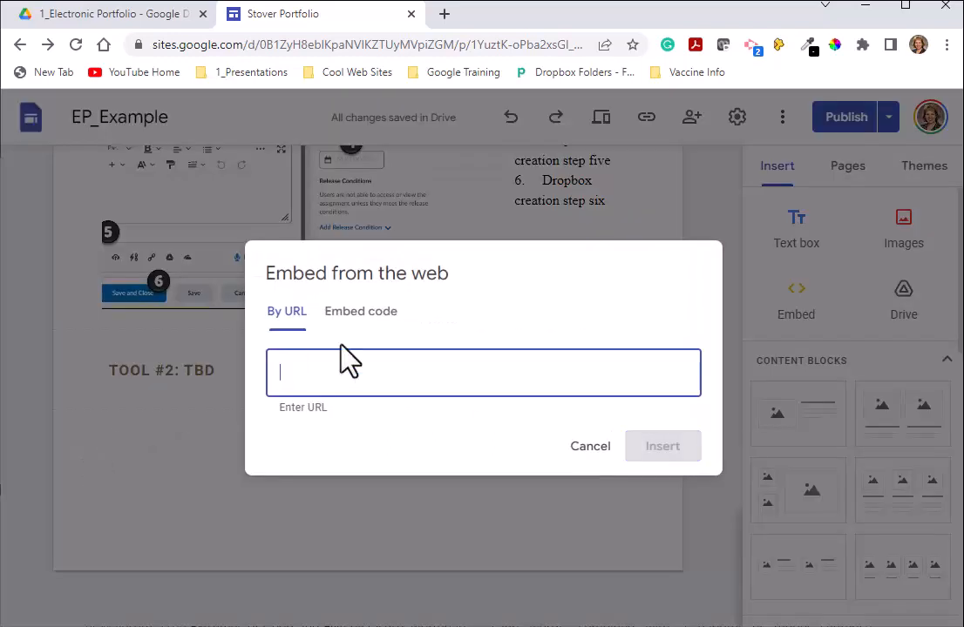
click(394, 328)
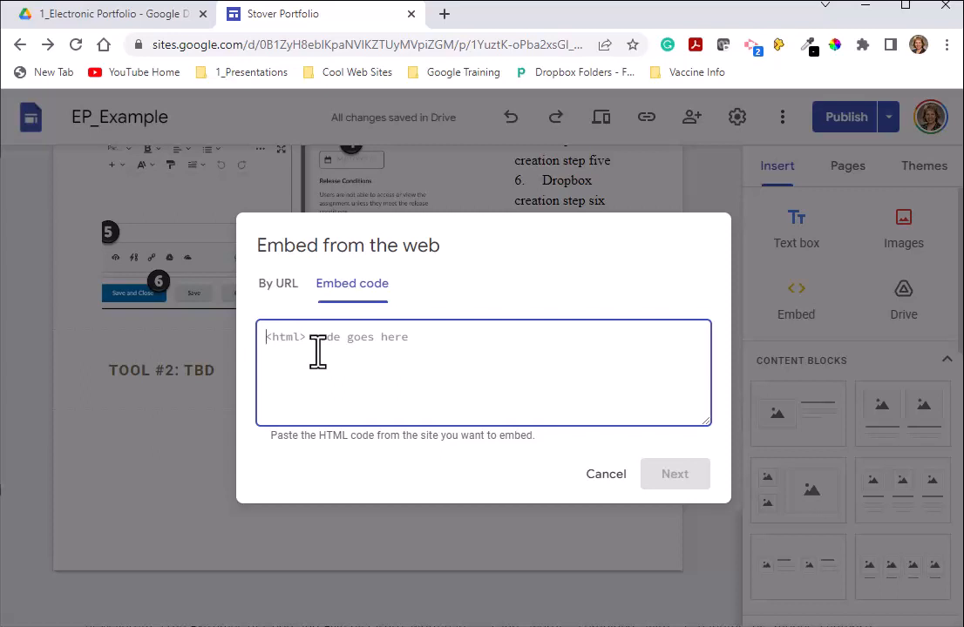
click(610, 486)
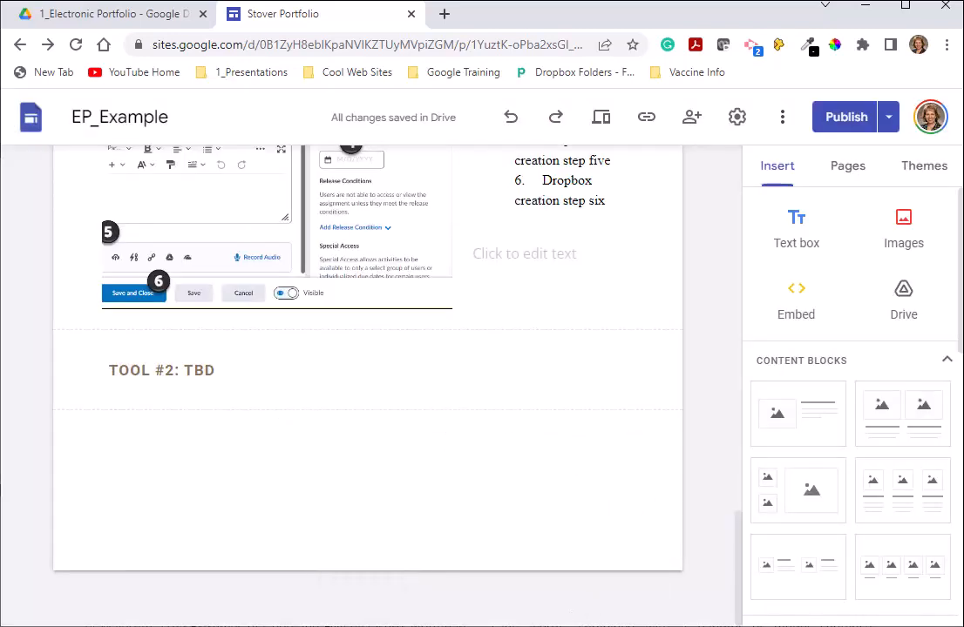
Switch to the browser window showing lipsum.com and open youtube.com there
key(alt+Tab)
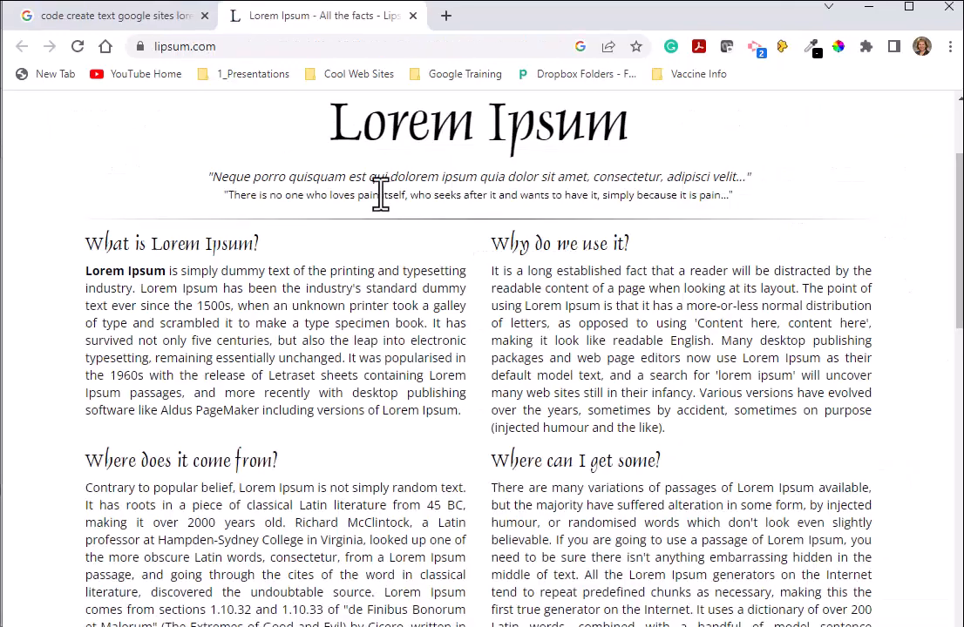
click(194, 46)
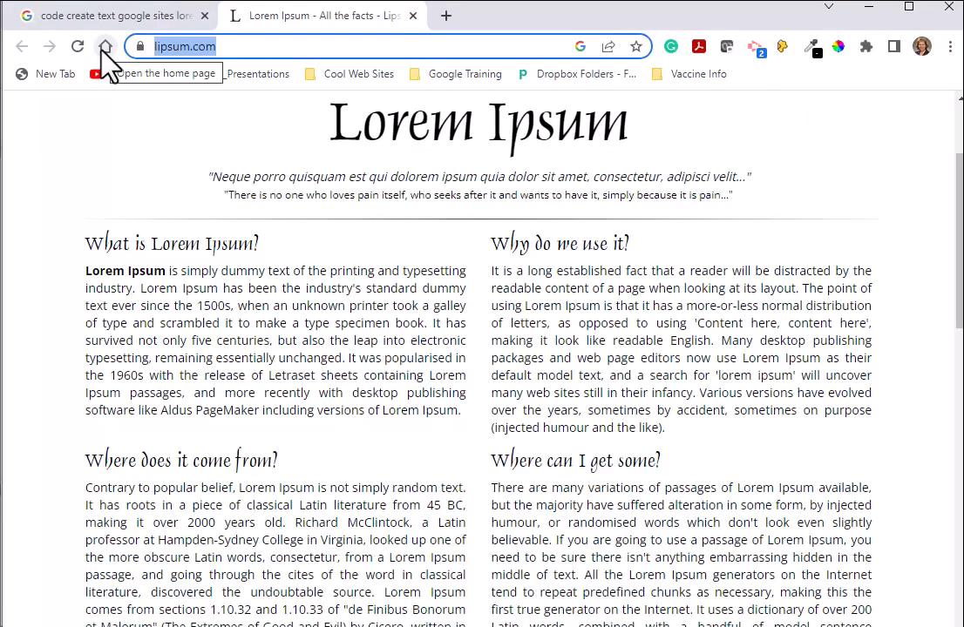
text(youtube.com)
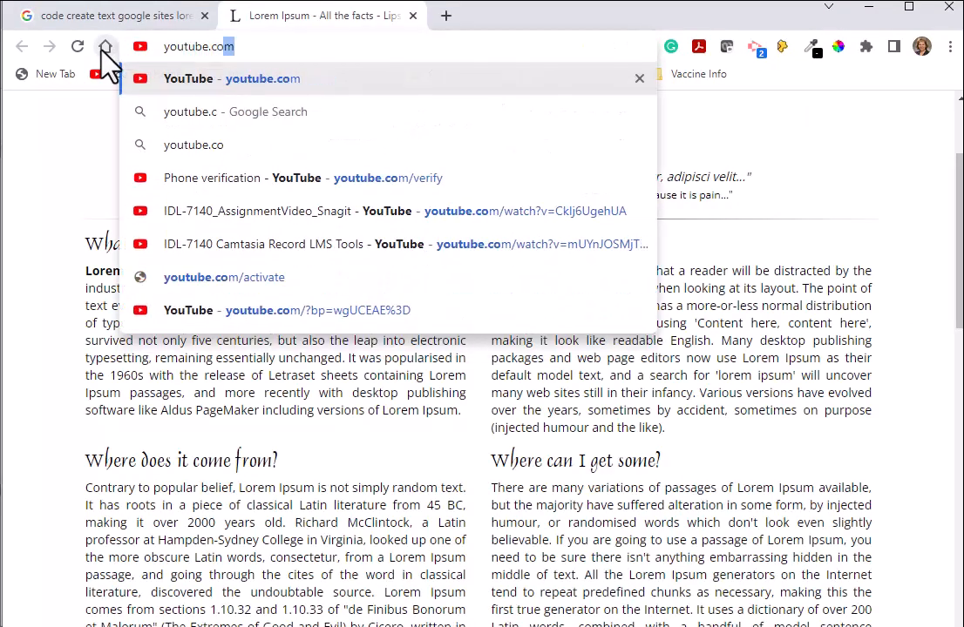
key(Return)
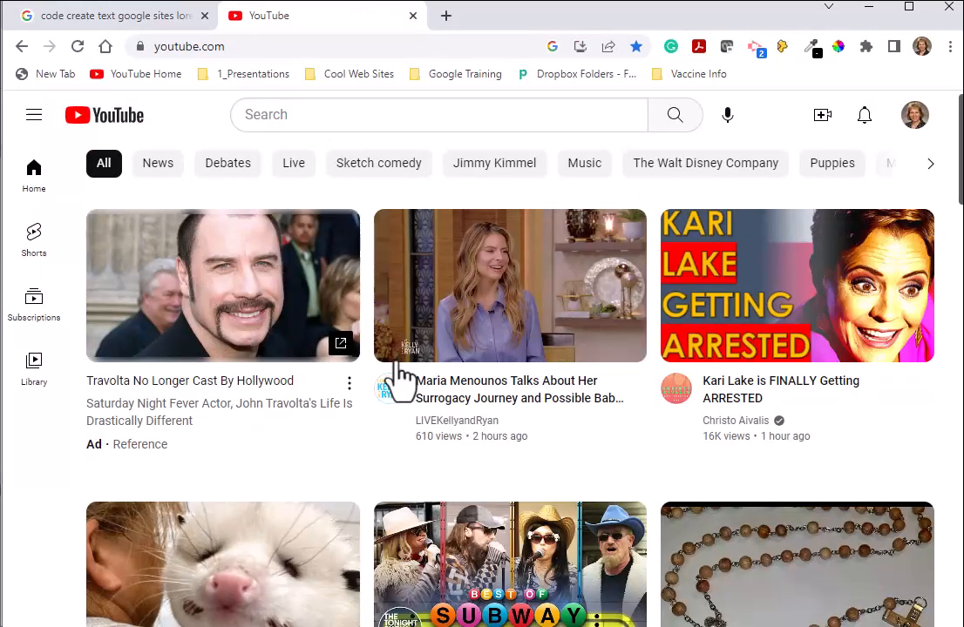
mouse_move(400, 376)
scroll(398, 370, down, 2)
scroll(384, 340, up, 2)
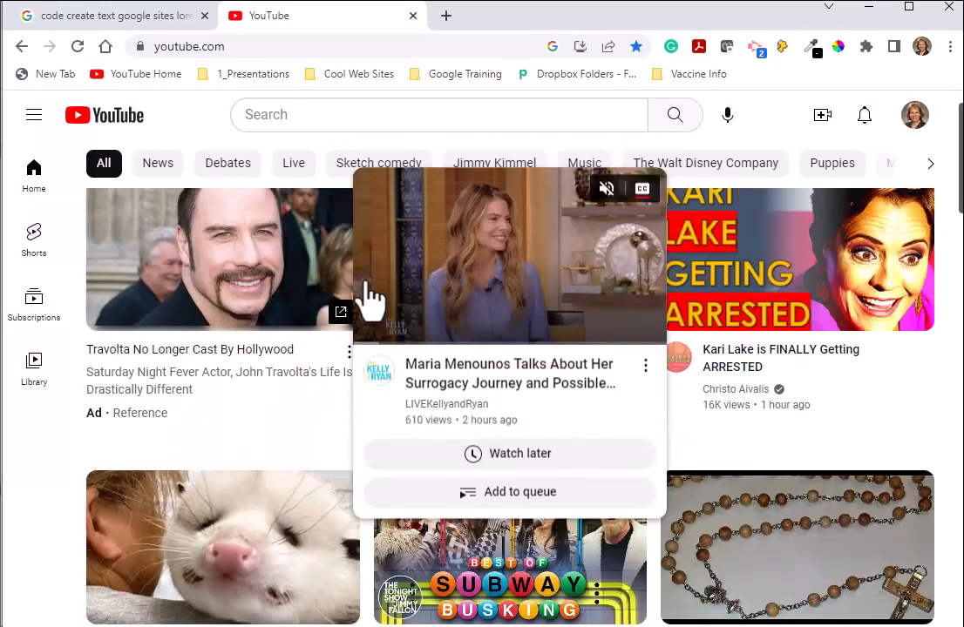
Search YouTube for "idl-7130 assignment web conference #1", open the video "IDL-7130 Assignment Web Conference #1" and pause it
click(275, 114)
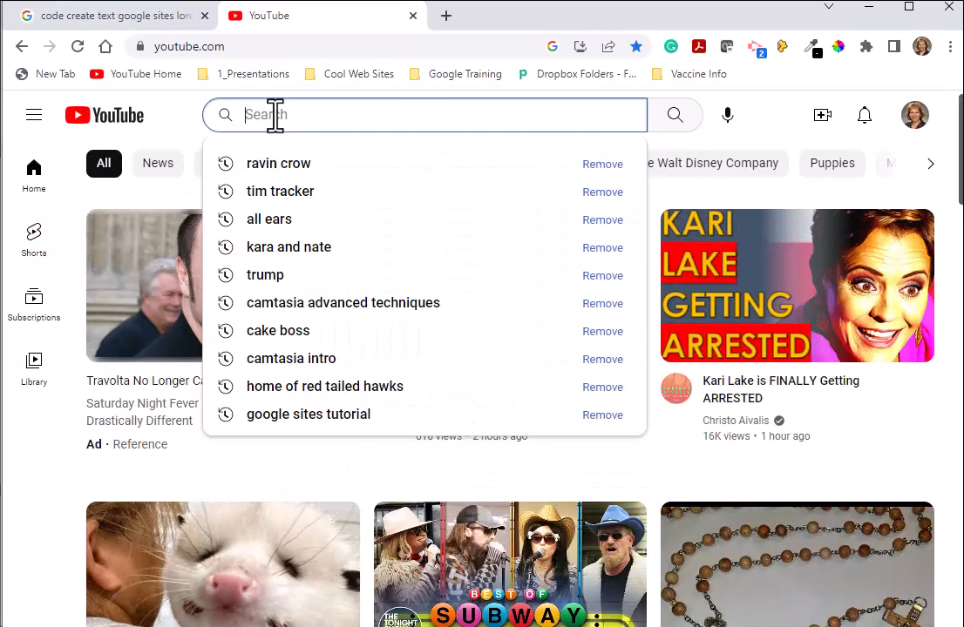
text(IDL)
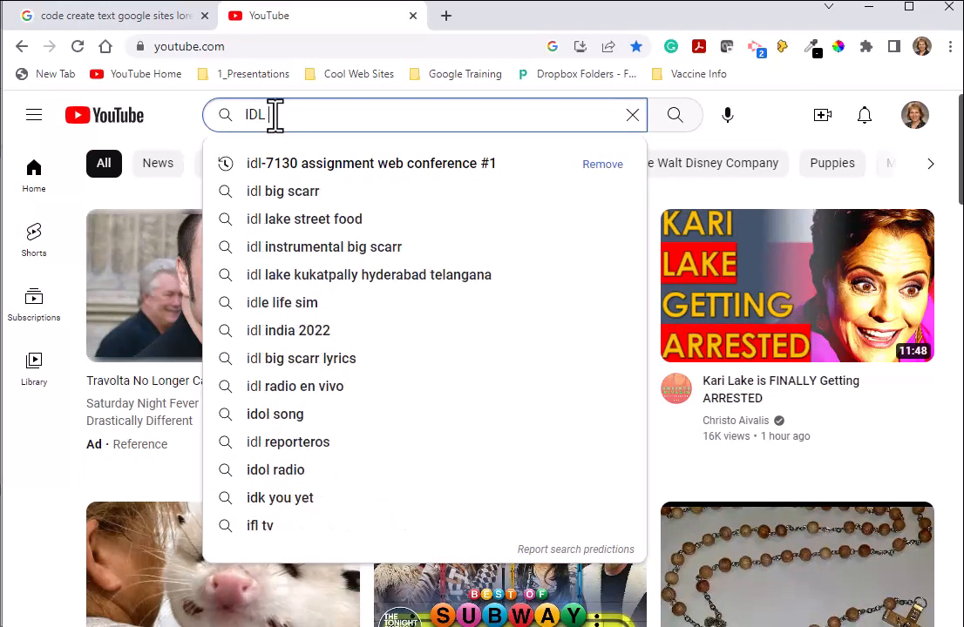
click(308, 167)
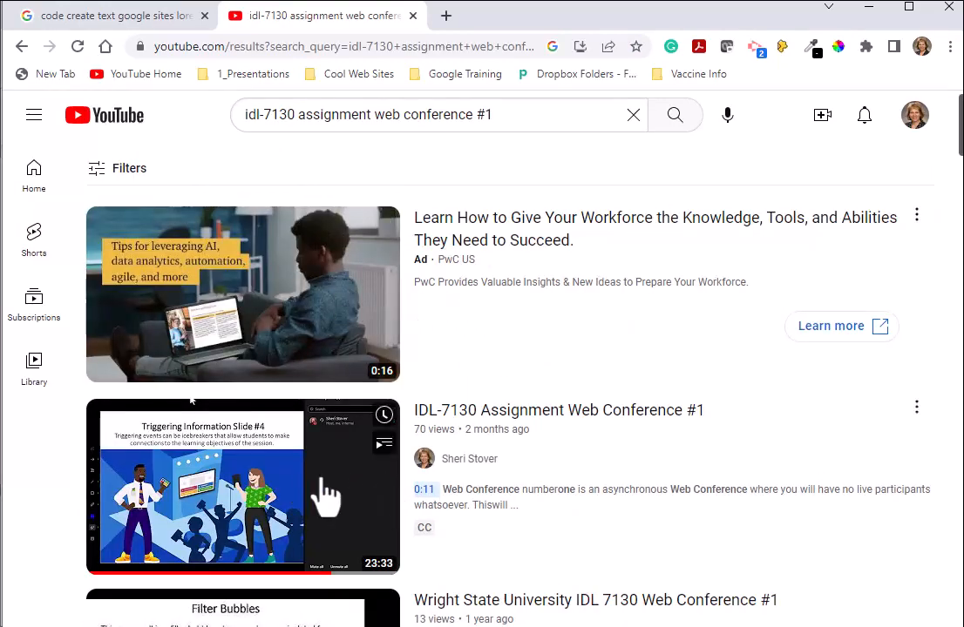
click(327, 497)
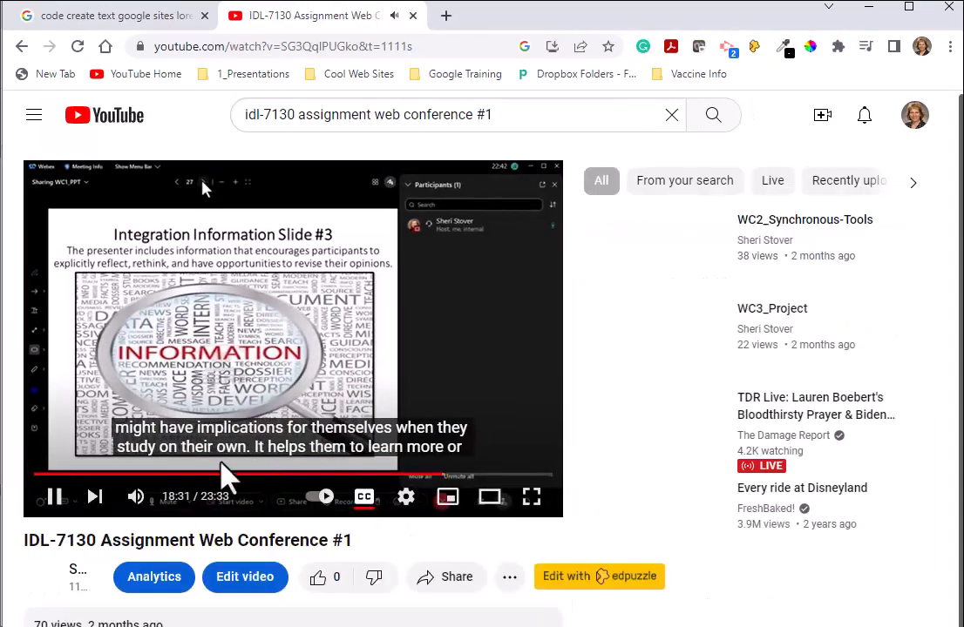
click(52, 496)
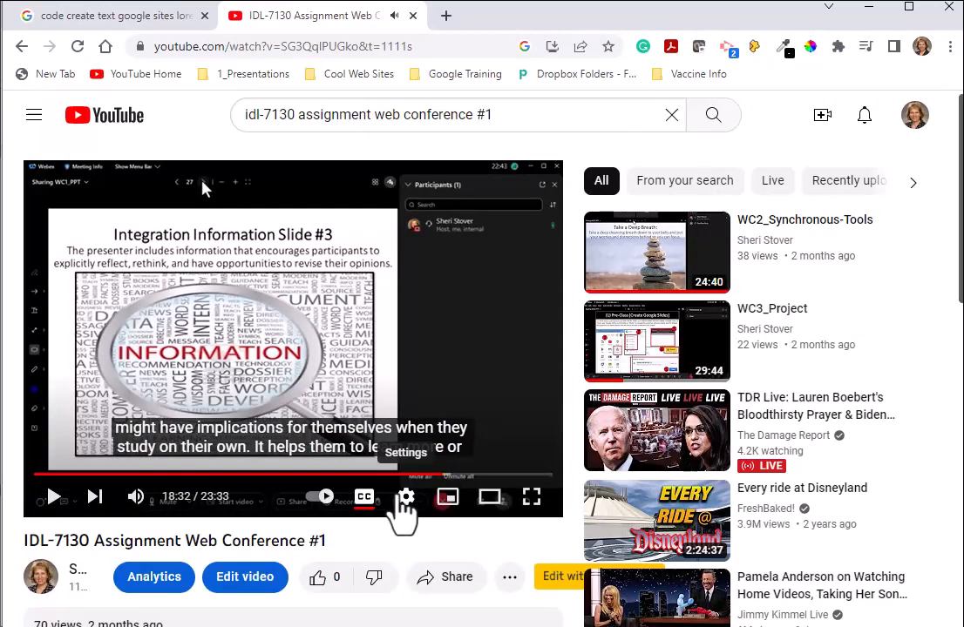
Open the video's embed sharing option and copy the complete iframe code
scroll(410, 512, down, 2)
click(445, 406)
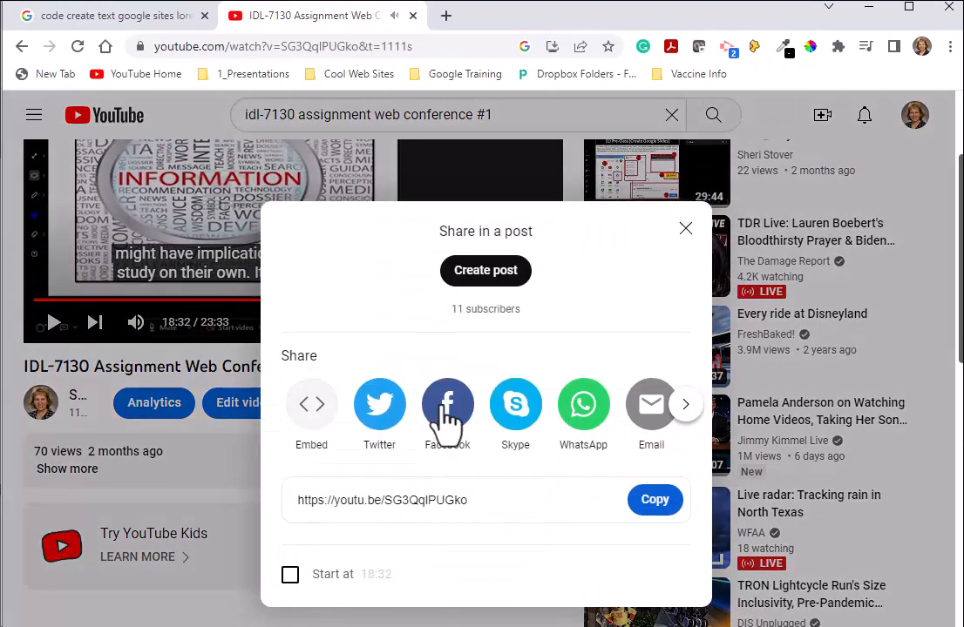
click(315, 414)
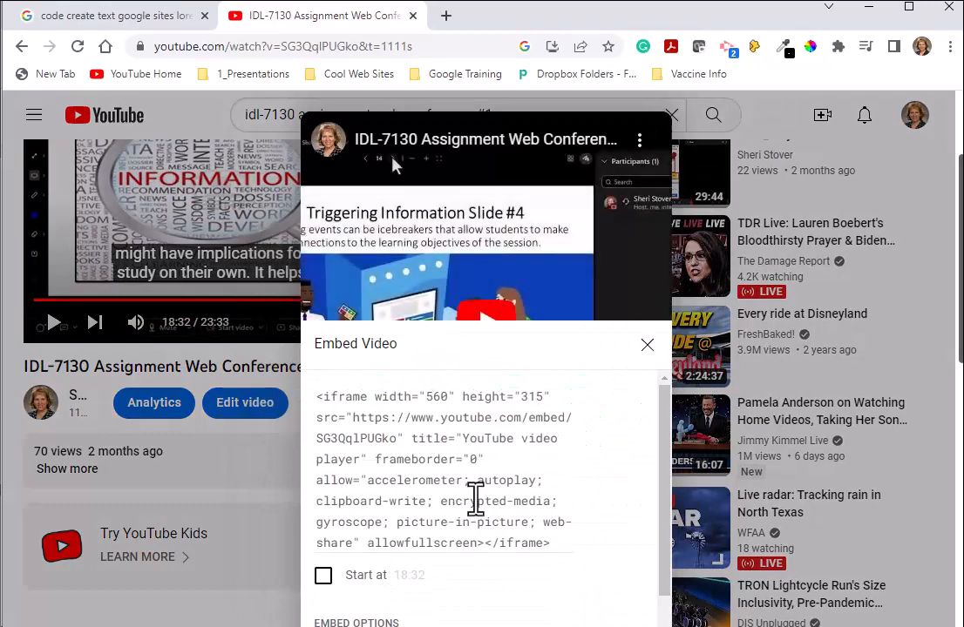
drag(555, 542, 314, 403)
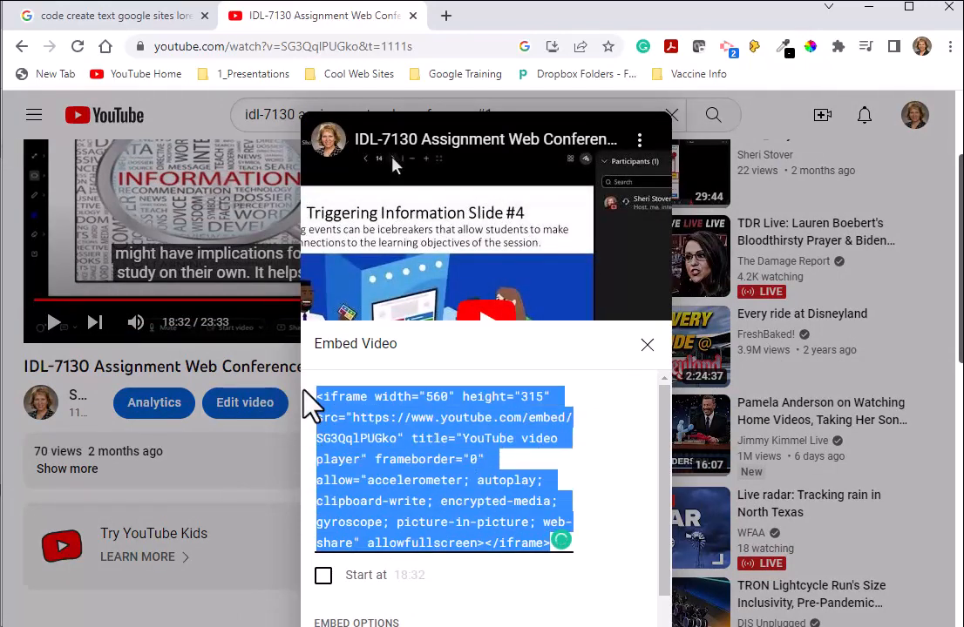
right_click(377, 433)
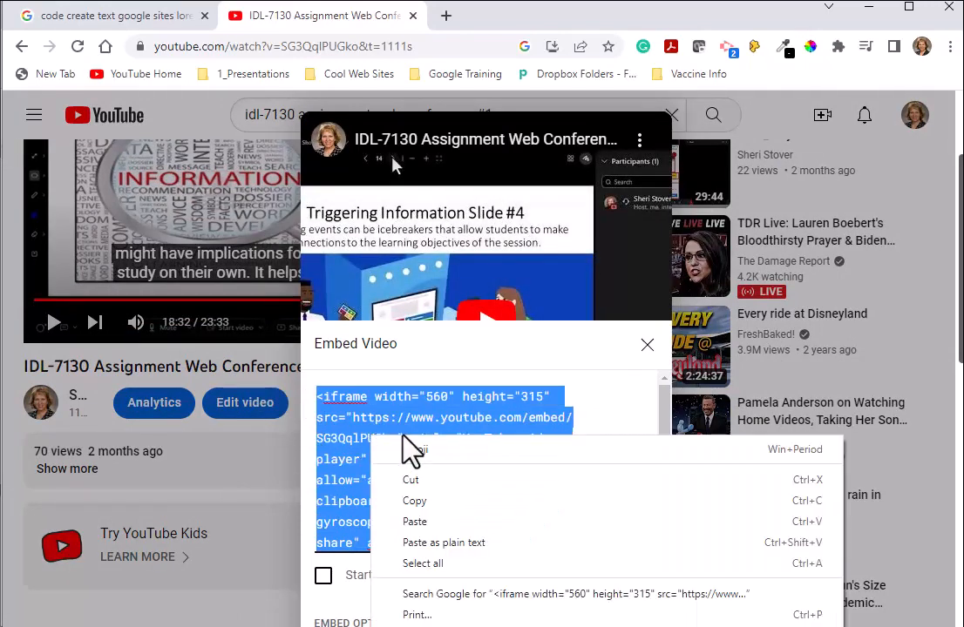
click(425, 501)
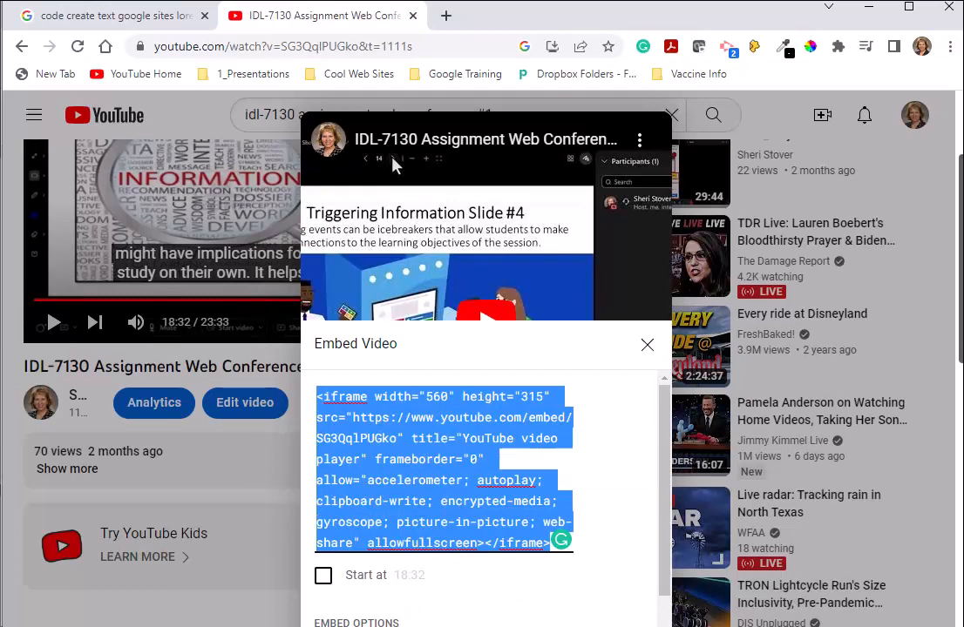
Switch back to the EP_Example site, embed the copied iframe code below the "Tool #2: TBD" heading and enlarge the video frame to the content width
click(278, 626)
click(436, 622)
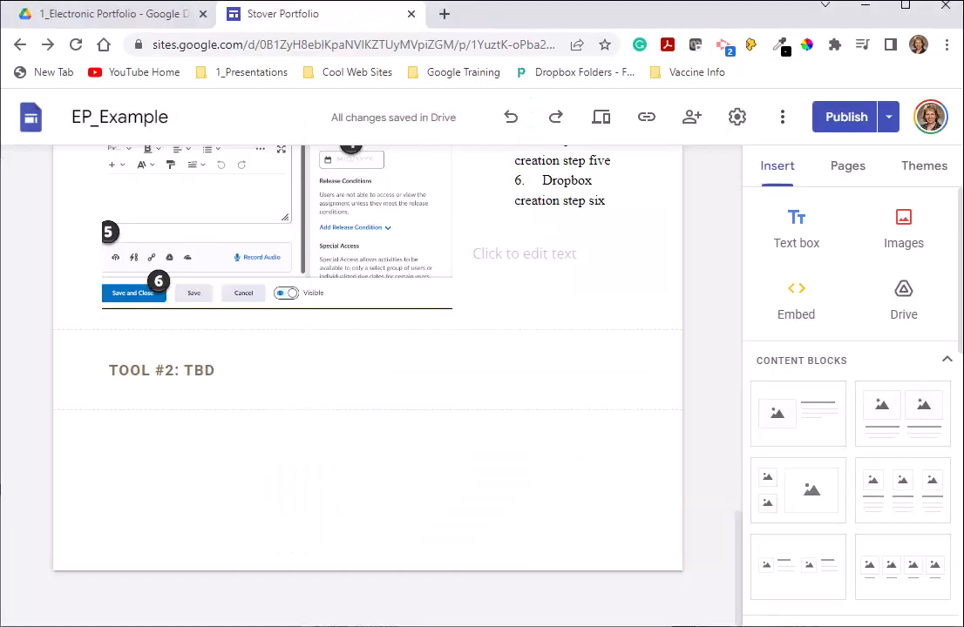
double_click(135, 465)
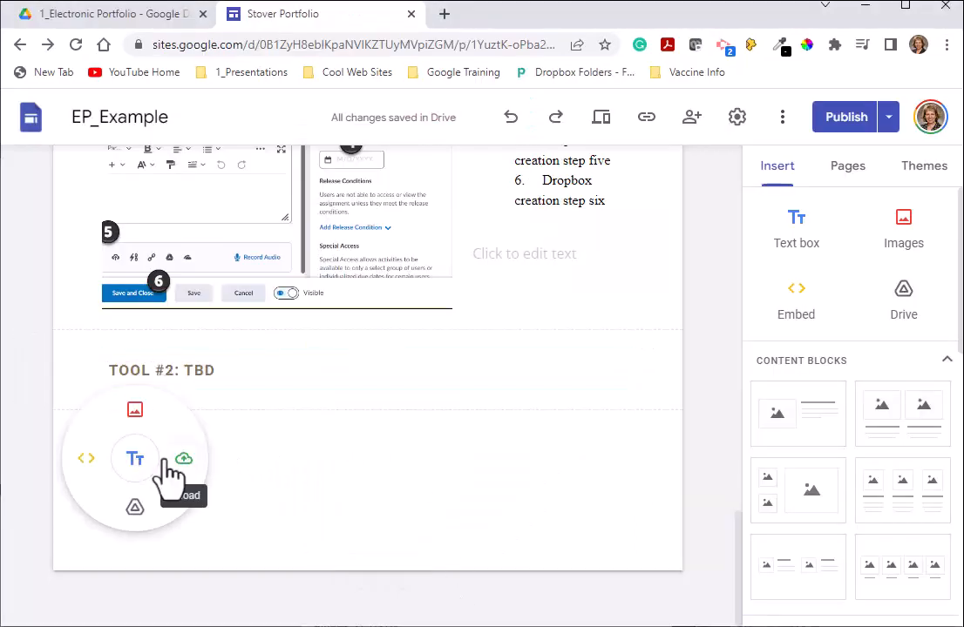
click(87, 459)
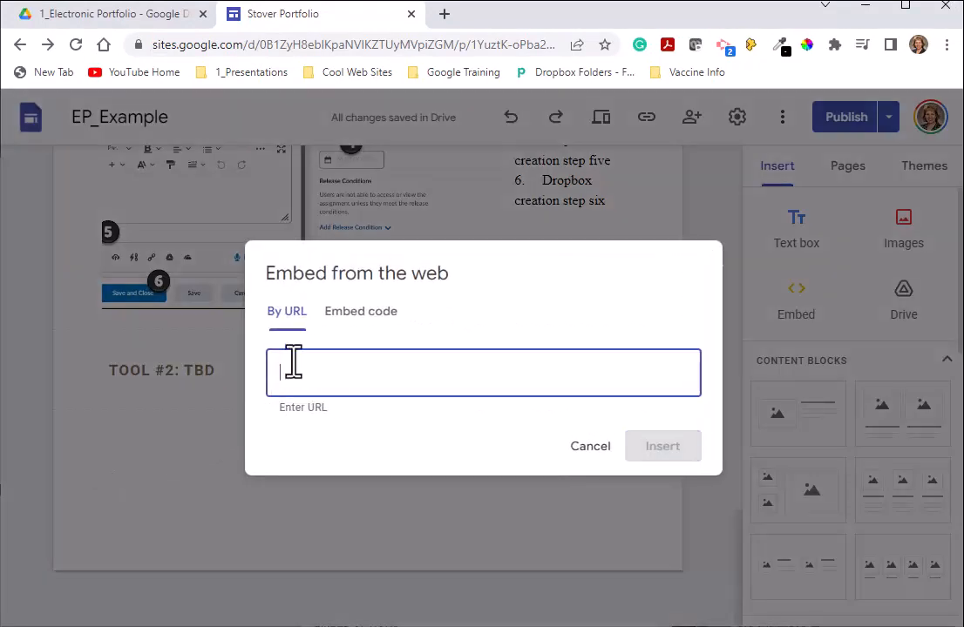
click(364, 314)
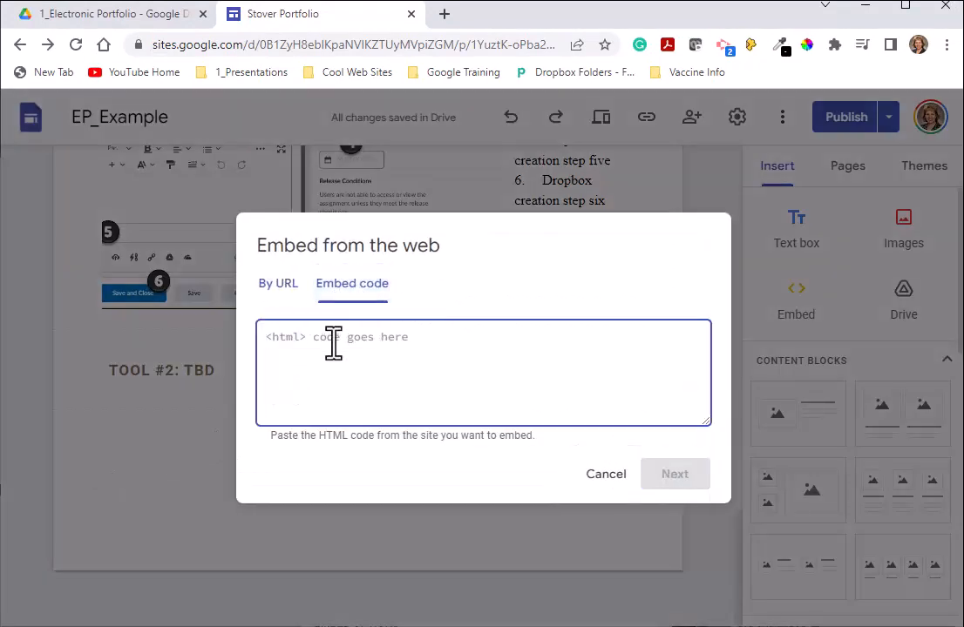
key(ctrl+v)
click(673, 479)
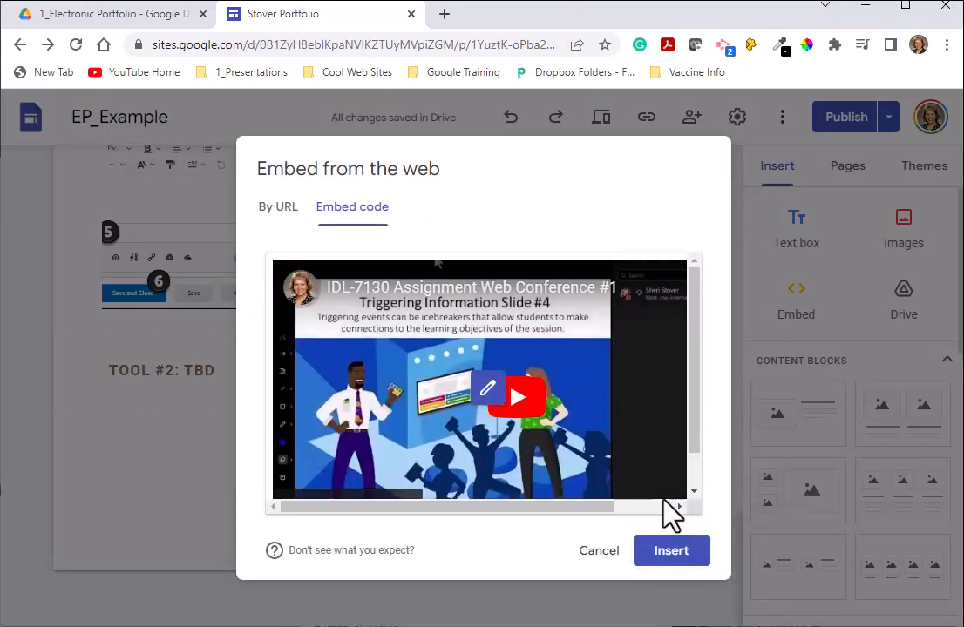
click(671, 549)
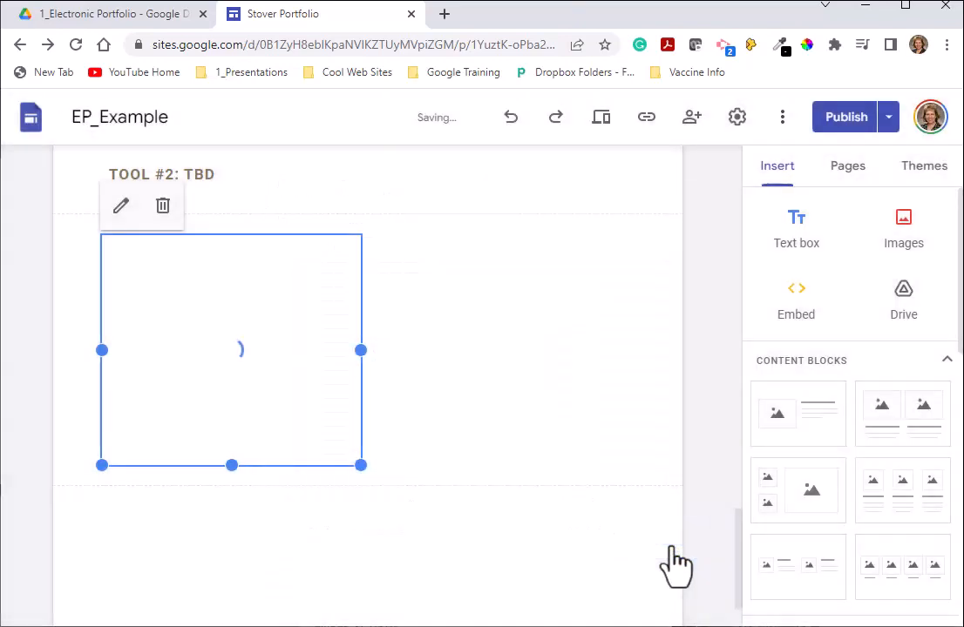
drag(362, 467, 632, 555)
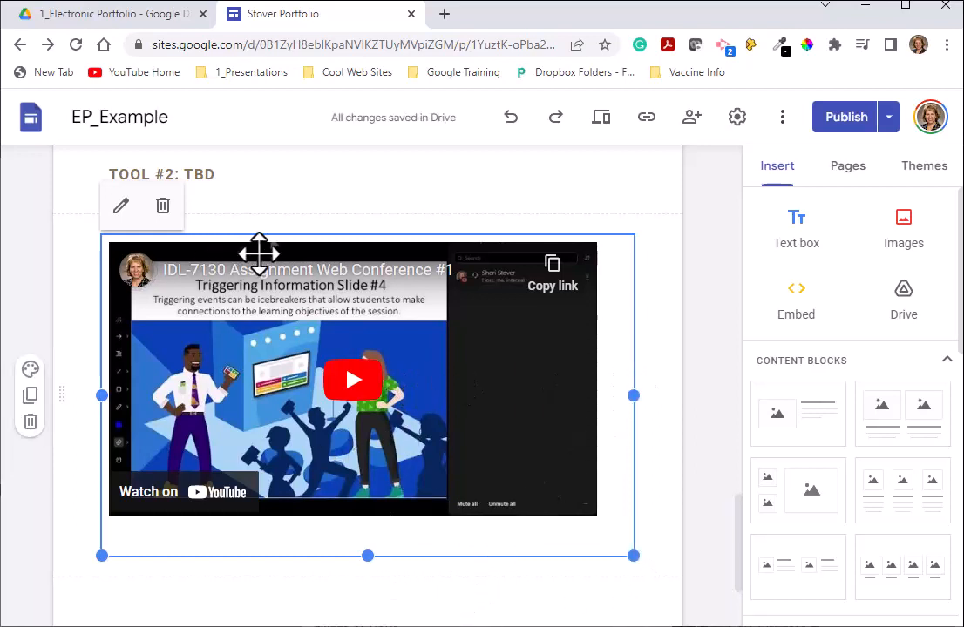
Duplicate the paragraph section under "Tool #1: Dropbox" and move the copy between the "Tool #2: TBD" heading and the embedded video
scroll(314, 223, up, 1)
scroll(305, 225, up, 6)
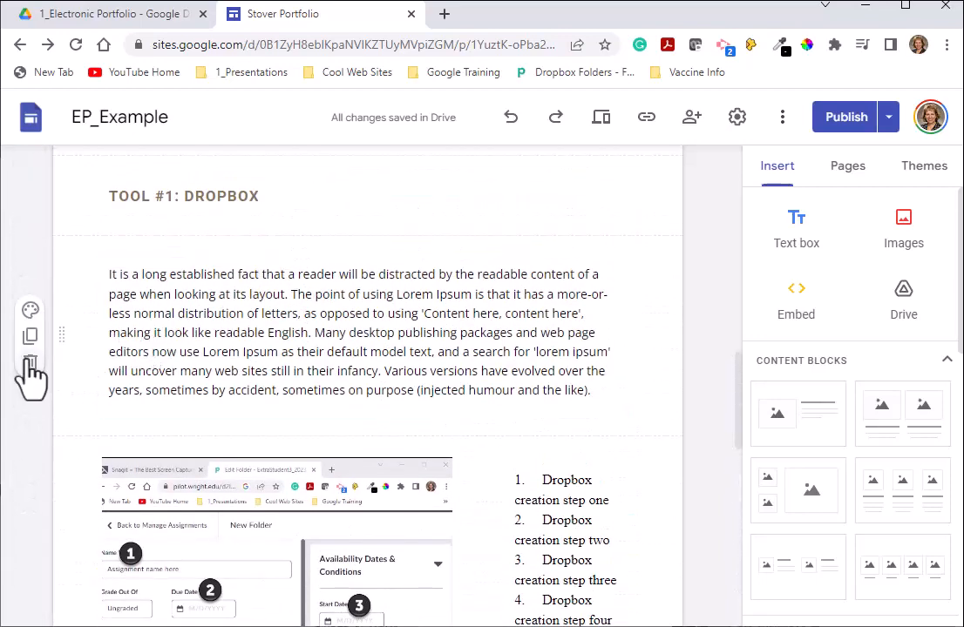
click(29, 336)
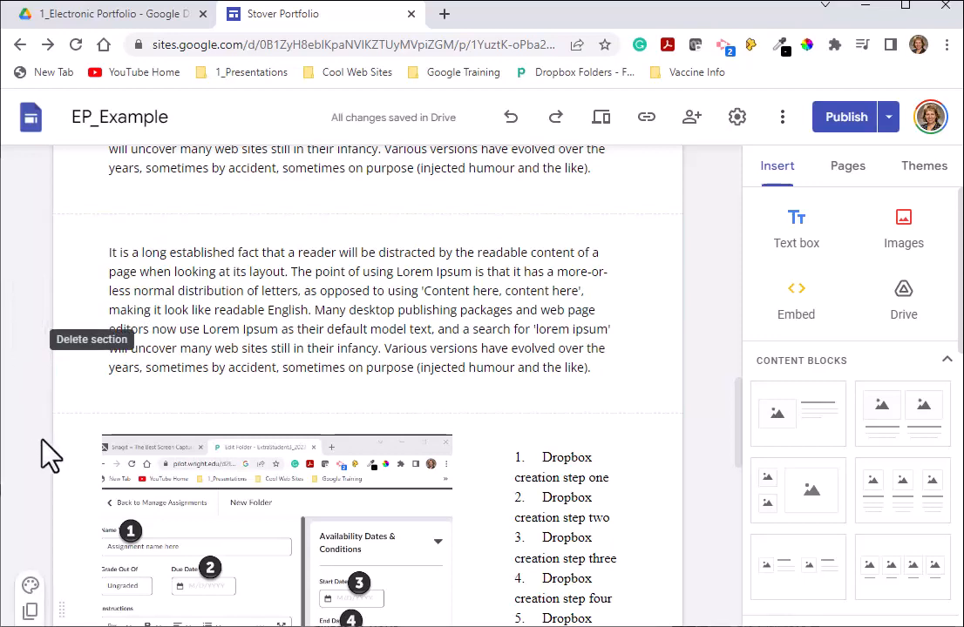
drag(65, 315, 53, 344)
scroll(209, 276, up, 2)
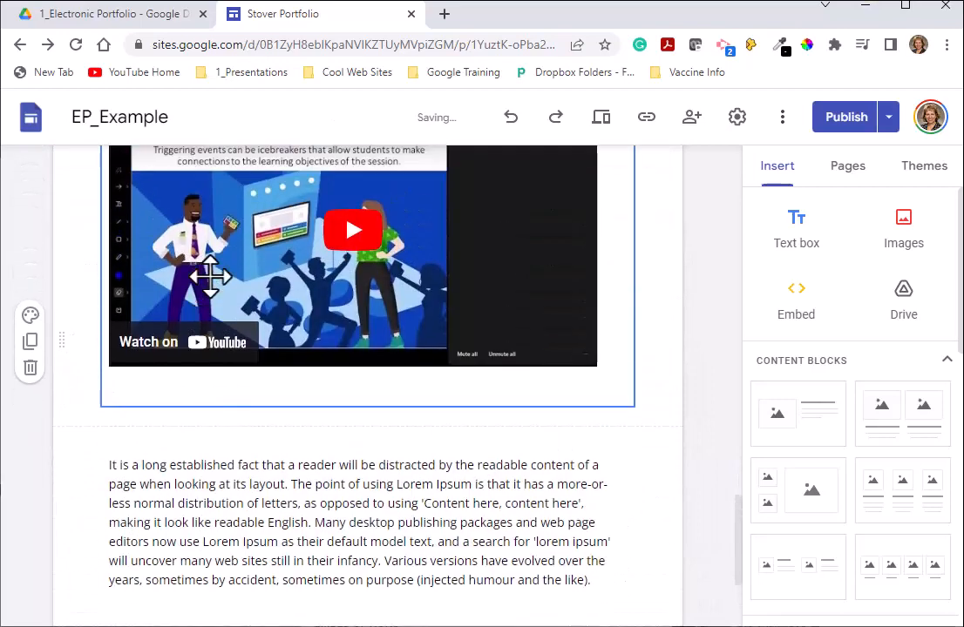
drag(59, 293, 100, 514)
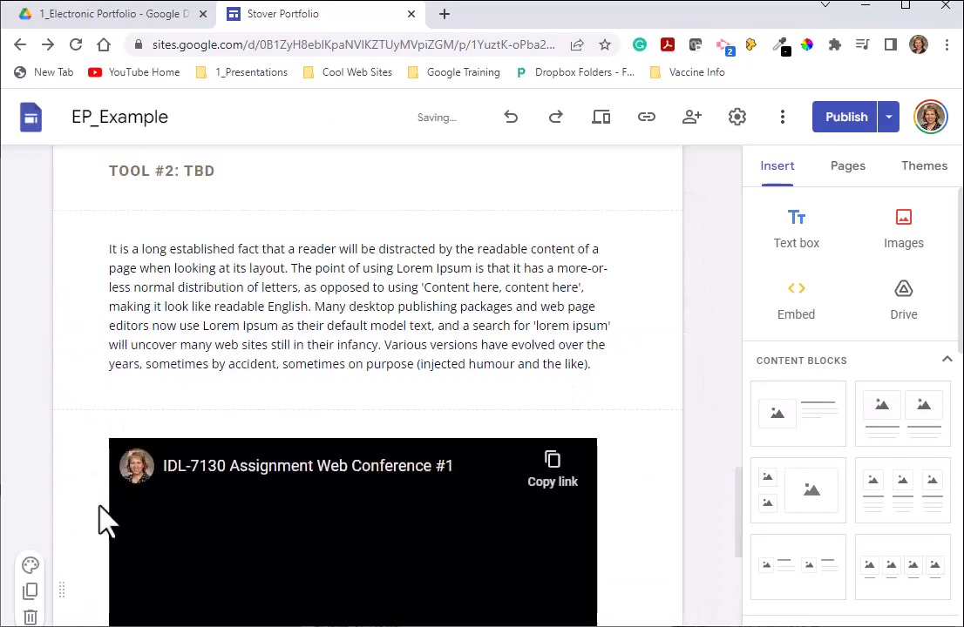
Duplicate the "D2L Evaluation" heading section and move the copy below the embedded video at the end of the page
scroll(281, 370, up, 3)
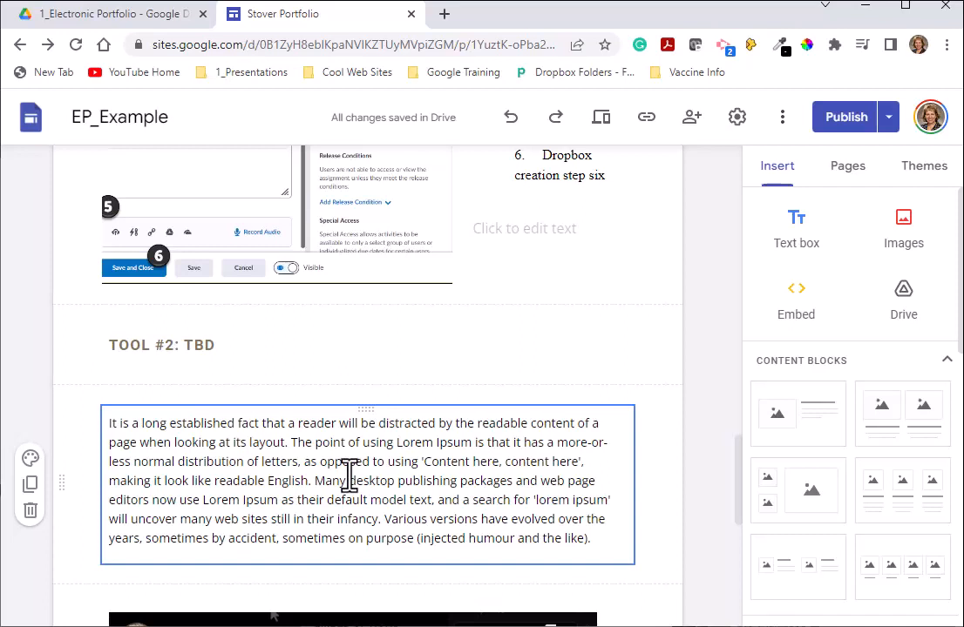
scroll(349, 477, down, 3)
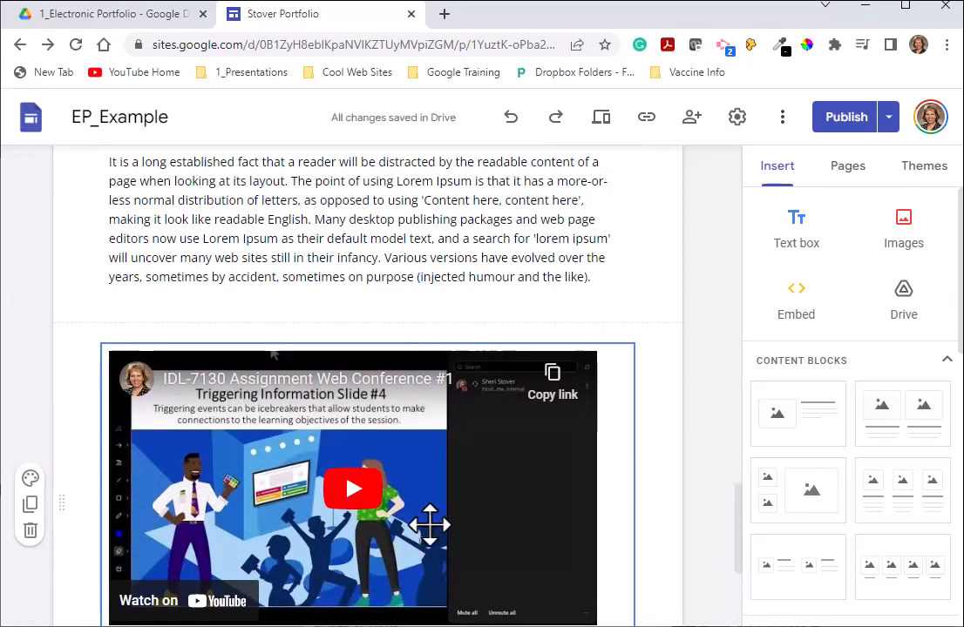
drag(738, 521, 720, 346)
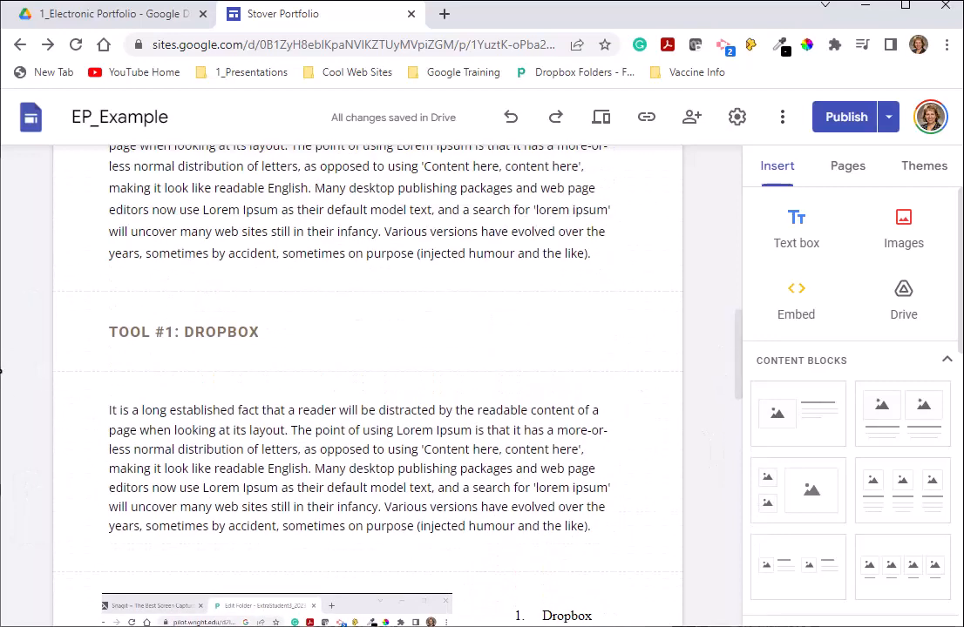
mouse_move(33, 347)
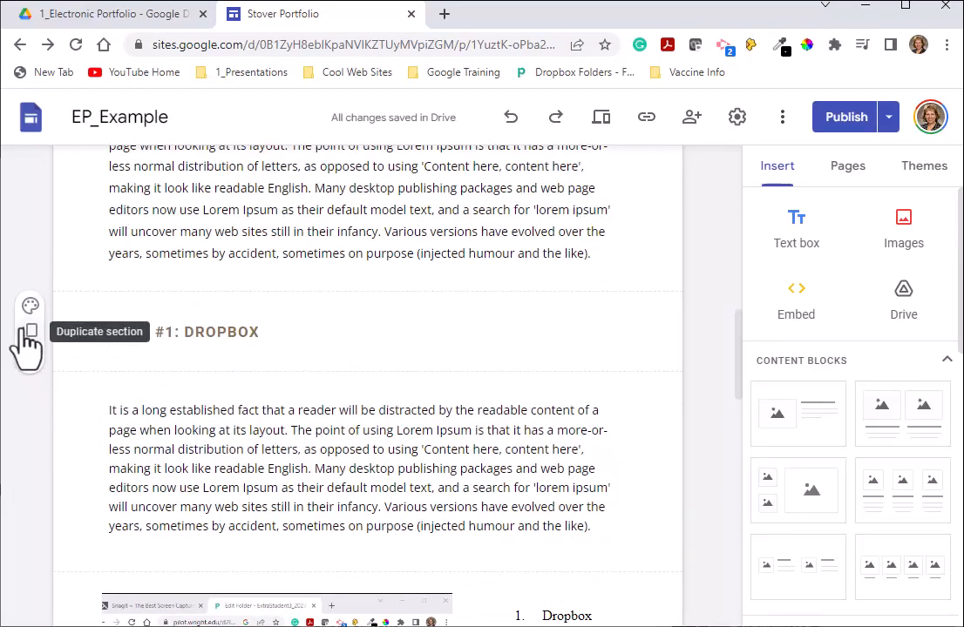
drag(737, 350, 731, 266)
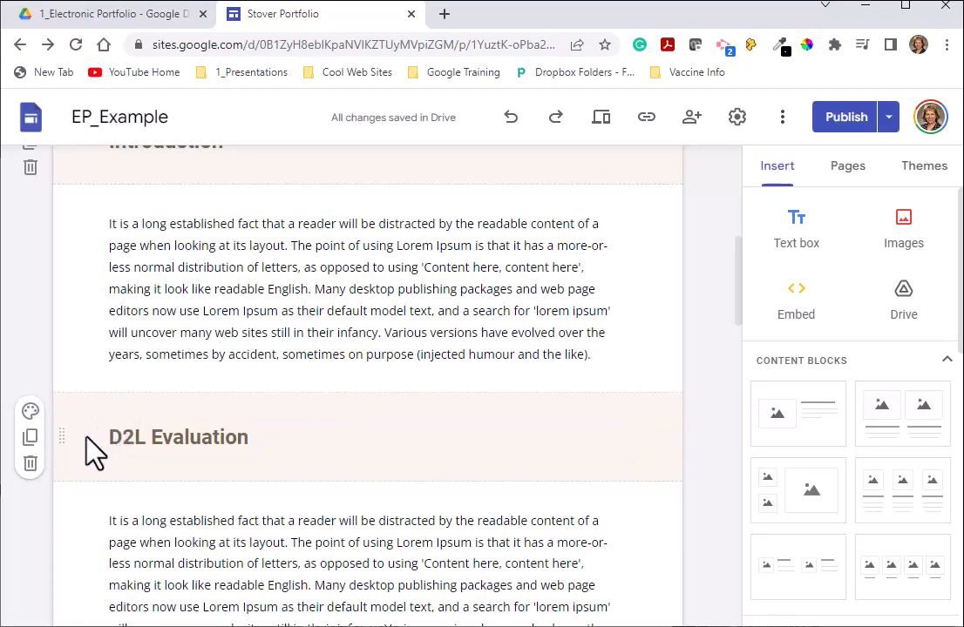
click(31, 438)
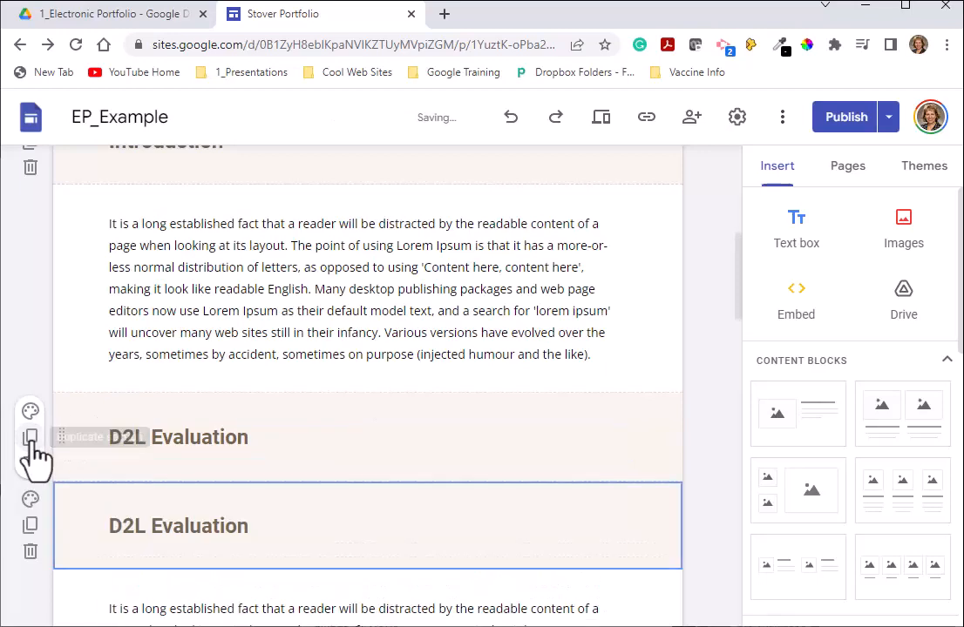
scroll(32, 440, down, 3)
drag(67, 264, 54, 509)
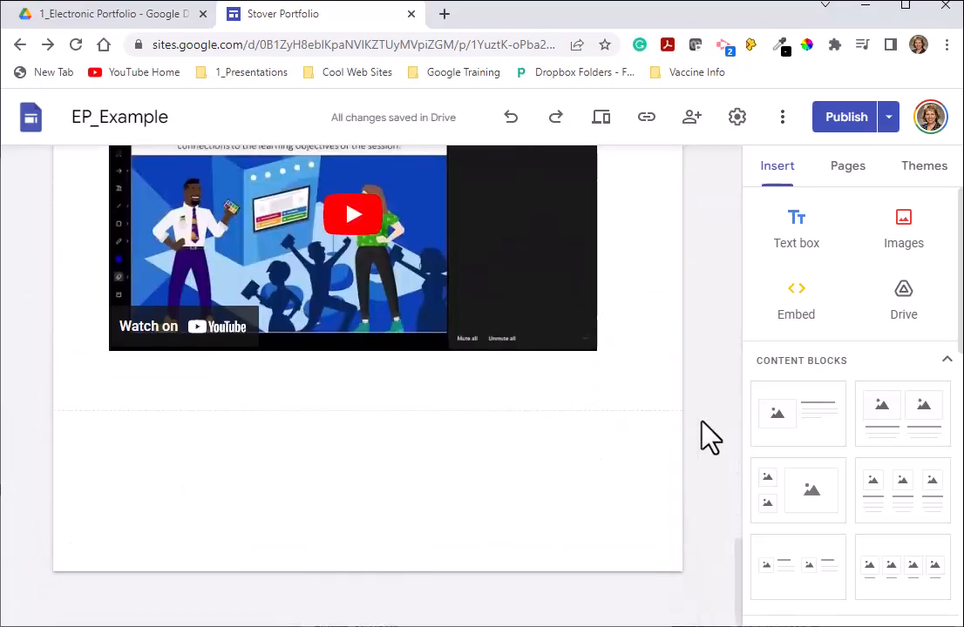
drag(738, 566, 722, 277)
drag(54, 403, 94, 425)
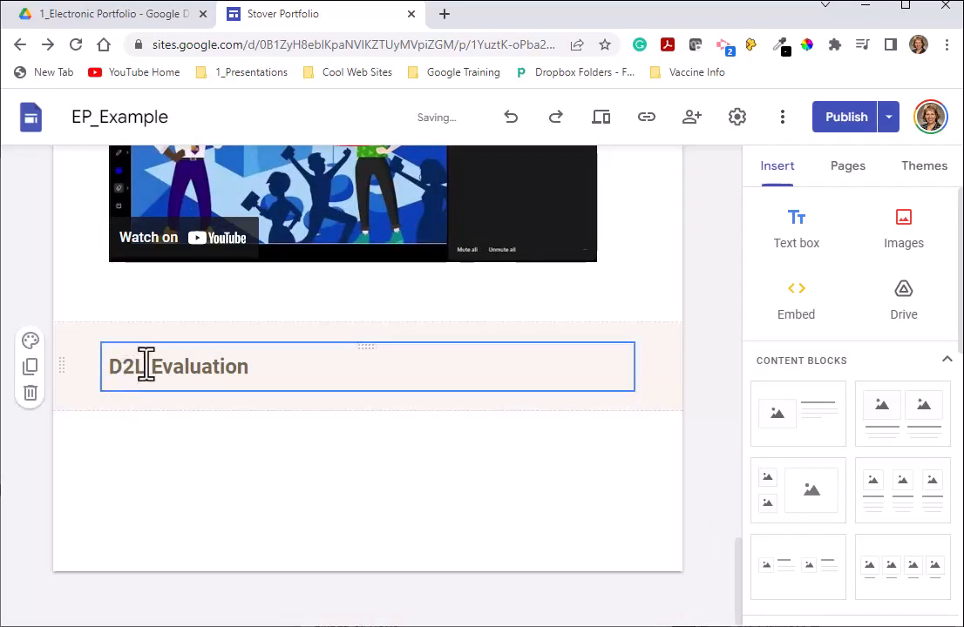
Change the text of the copied heading below the video to "Canvas Evaluation"
drag(143, 366, 97, 366)
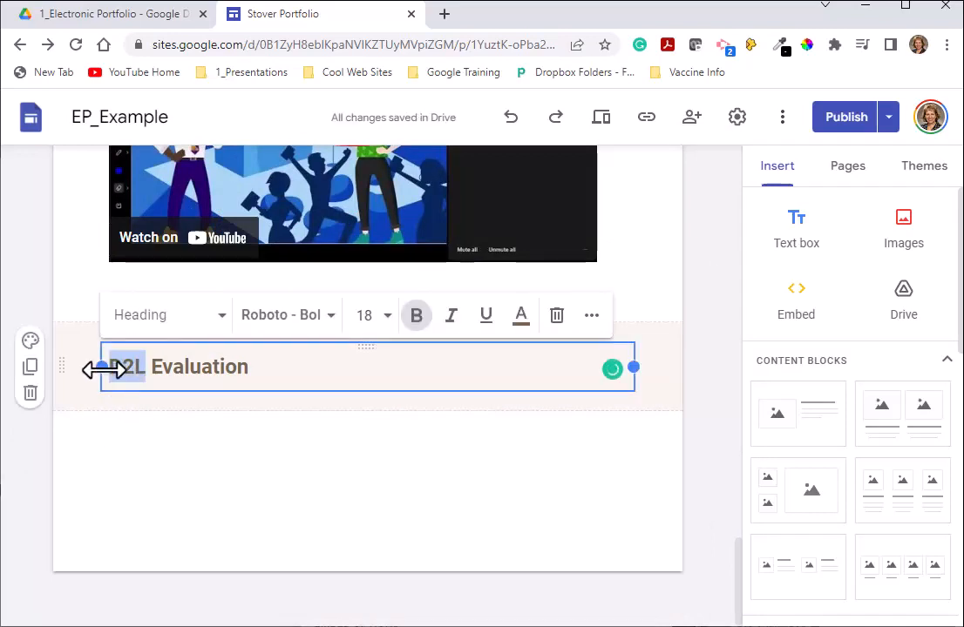
text(LMS)
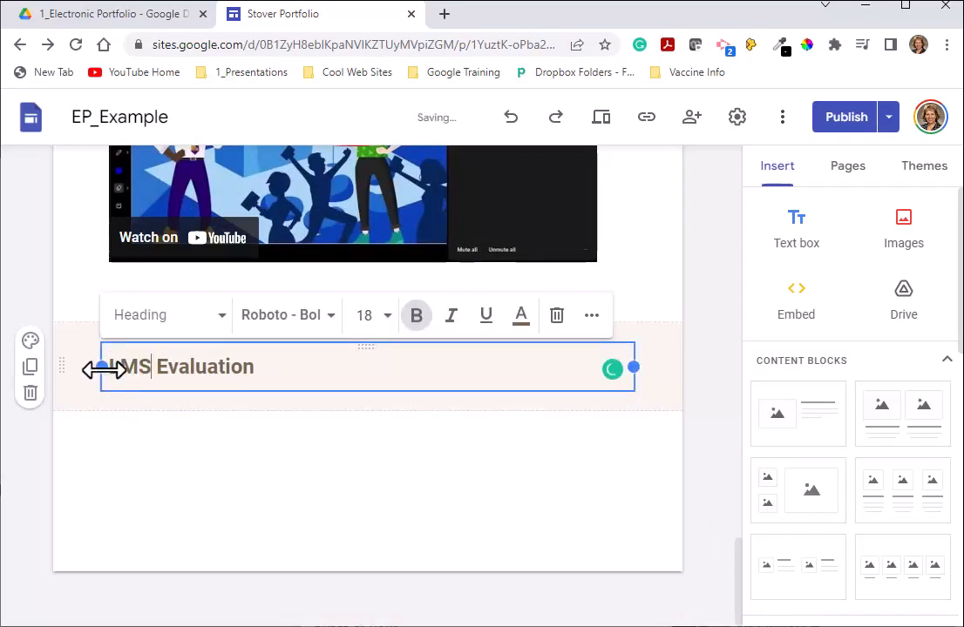
key(BackSpace)
key(BackSpace)
key(BackSpace)
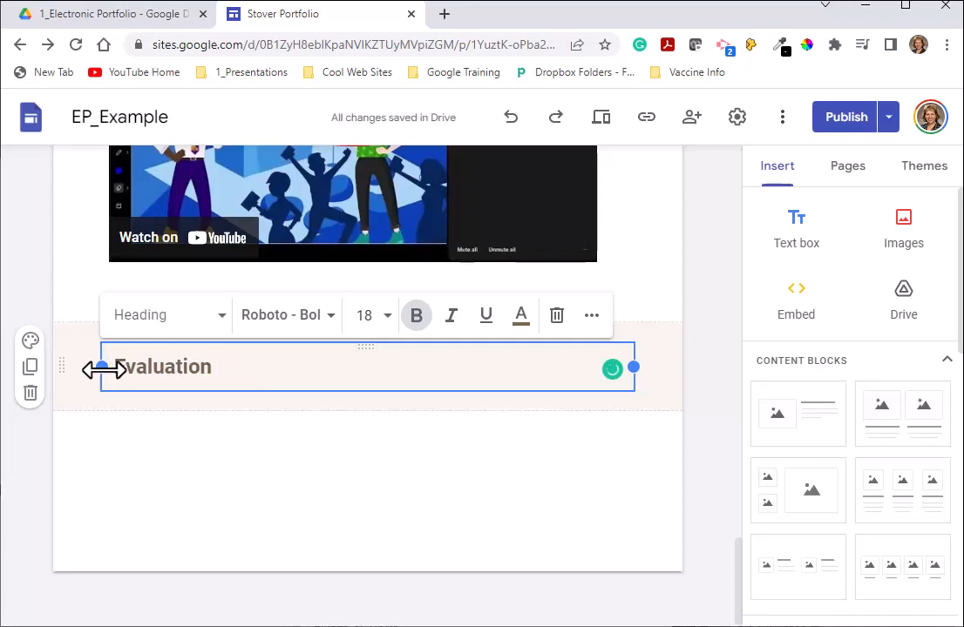
text(Canvas)
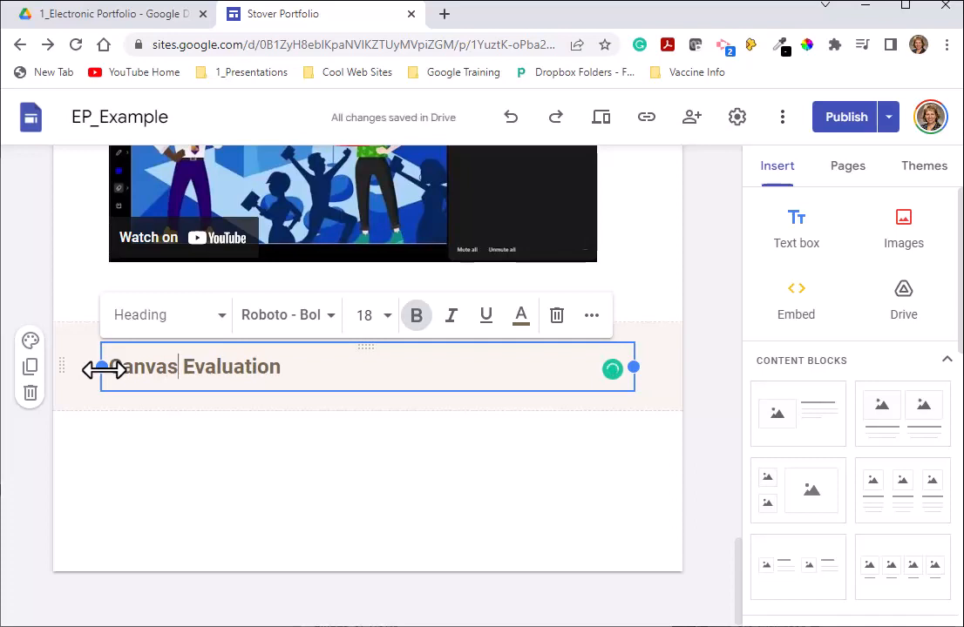
click(115, 465)
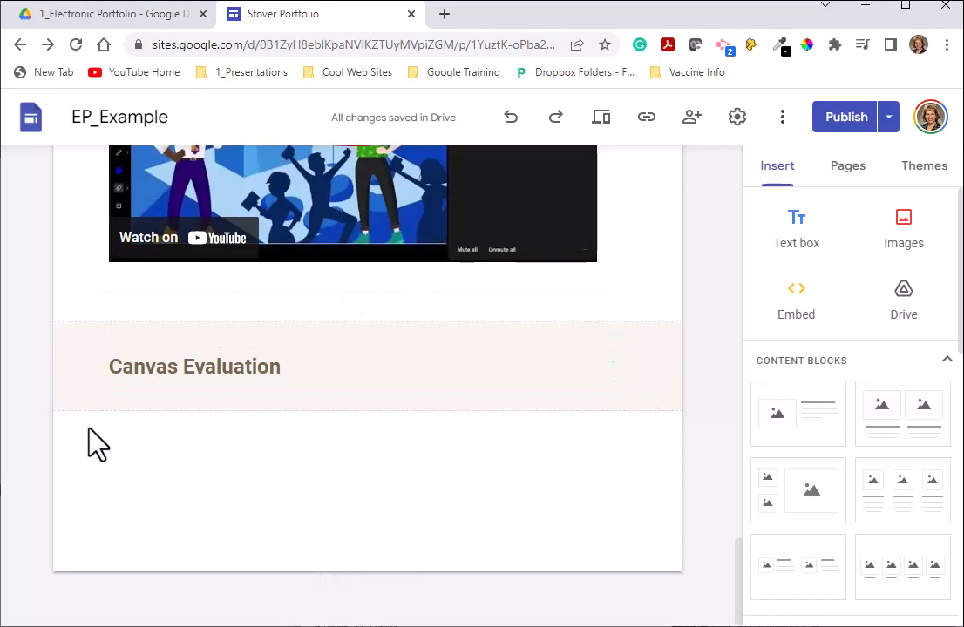
Duplicate the "Canvas Evaluation" heading section and change the copy's text to "Weekly Recommendation"
mouse_move(63, 404)
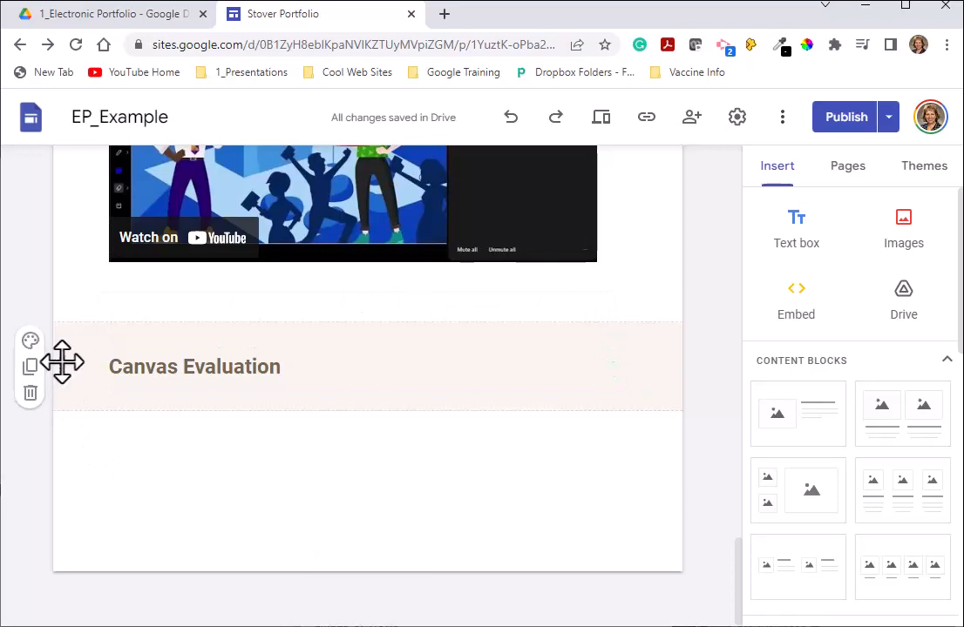
click(29, 370)
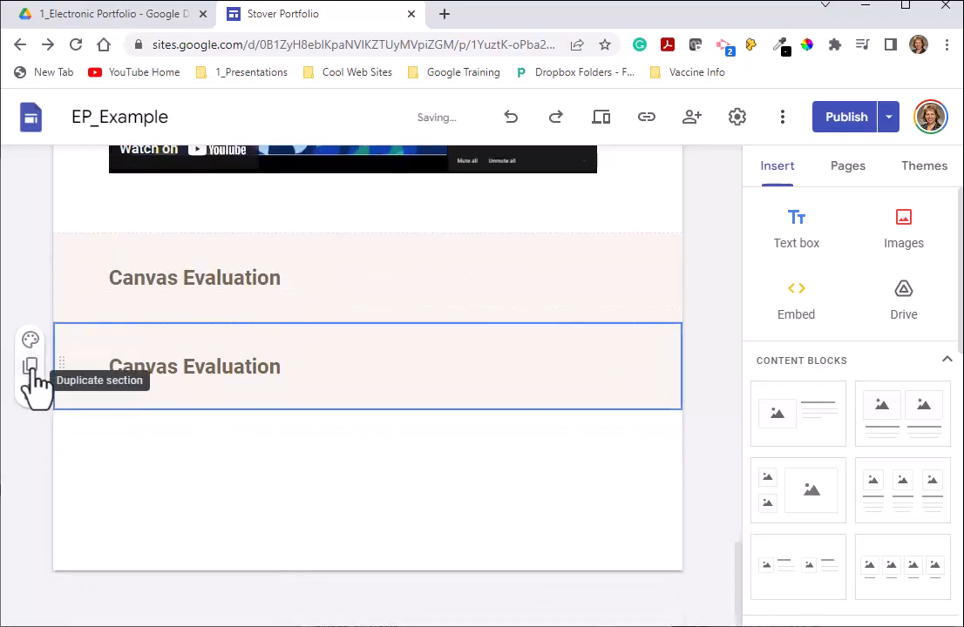
click(140, 366)
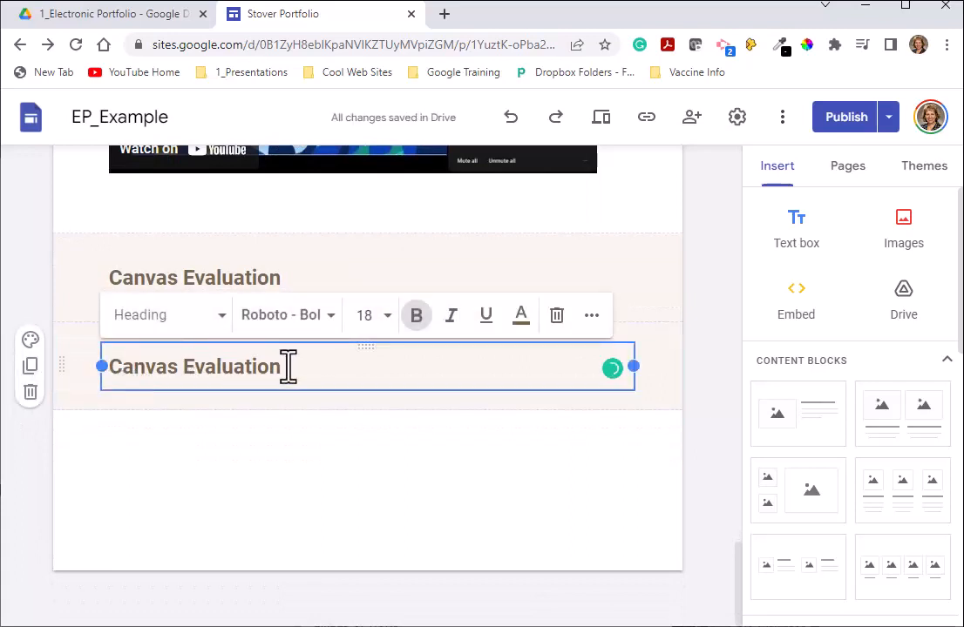
drag(284, 367, 53, 388)
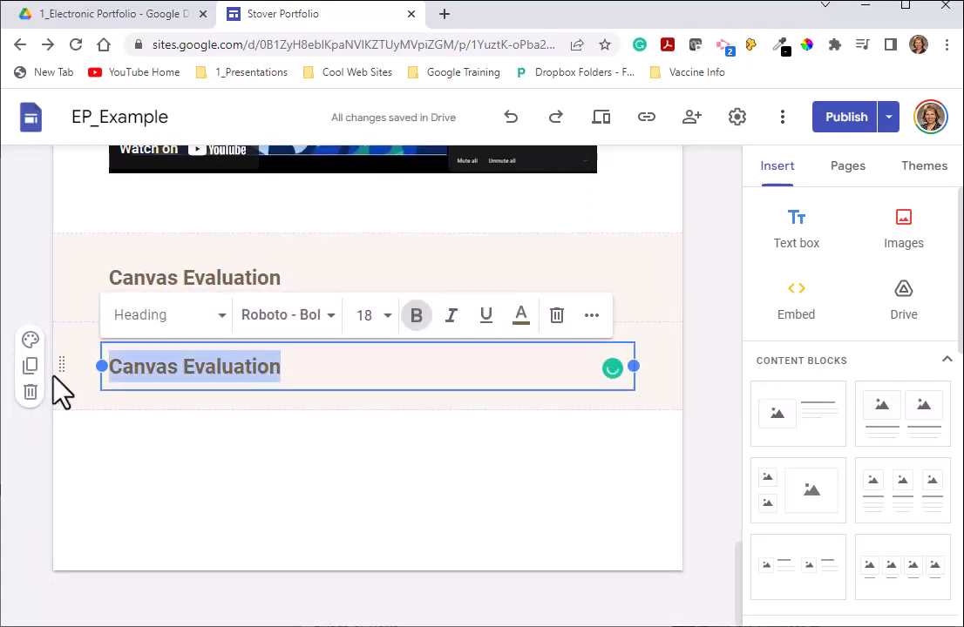
text(Weekly)
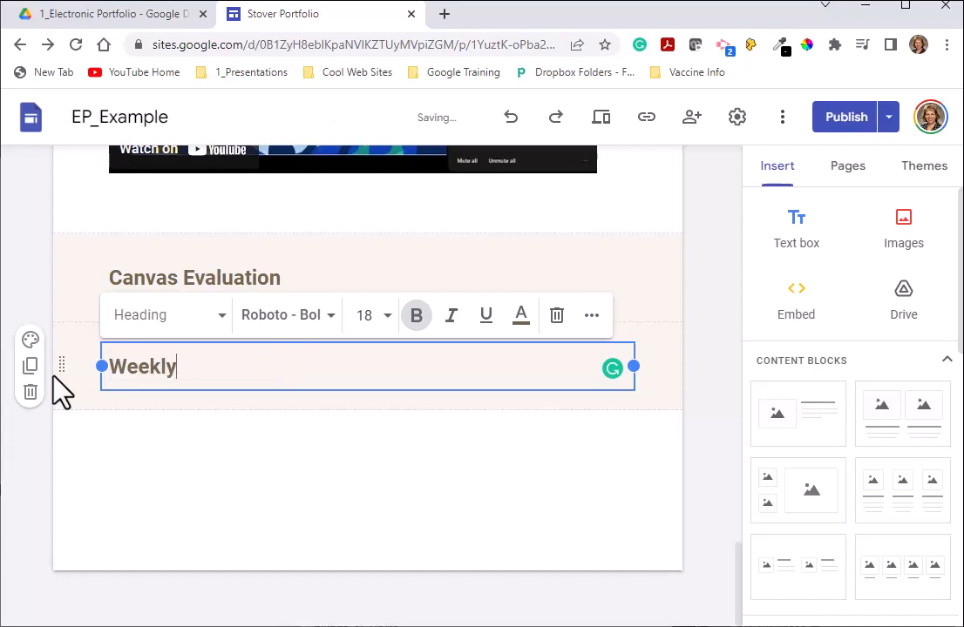
text( Reco)
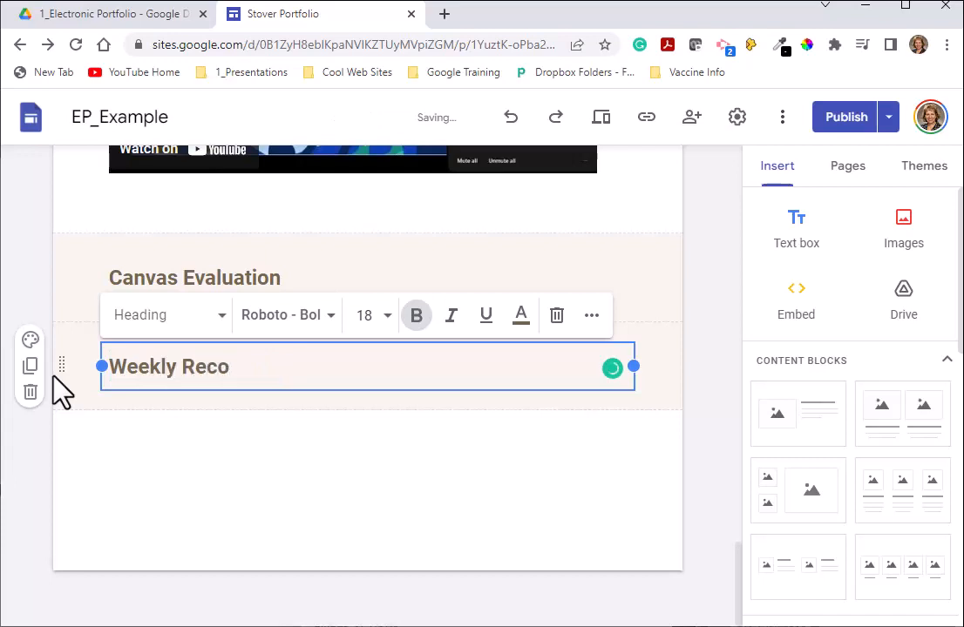
text(mmendation)
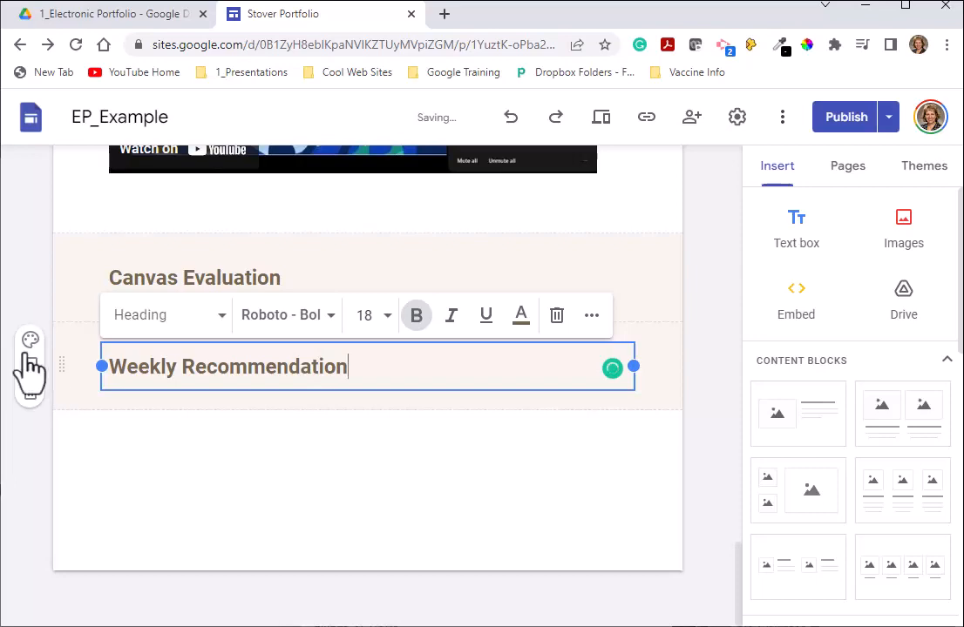
Duplicate the paragraph section above the embedded video and move the copy below the "Weekly Recommendation" heading at the end of the page
scroll(131, 261, up, 2)
scroll(86, 241, up, 2)
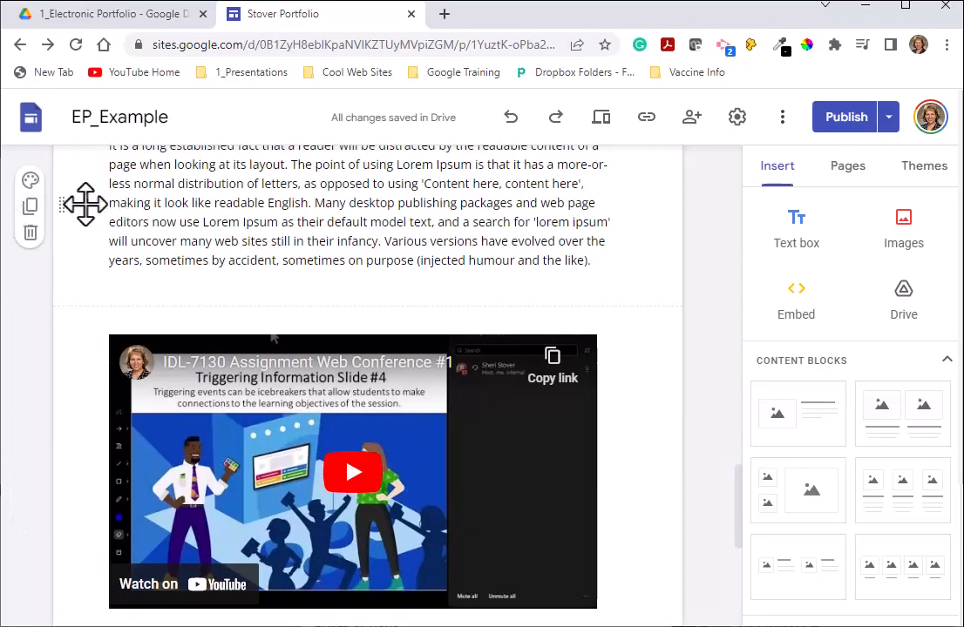
click(111, 198)
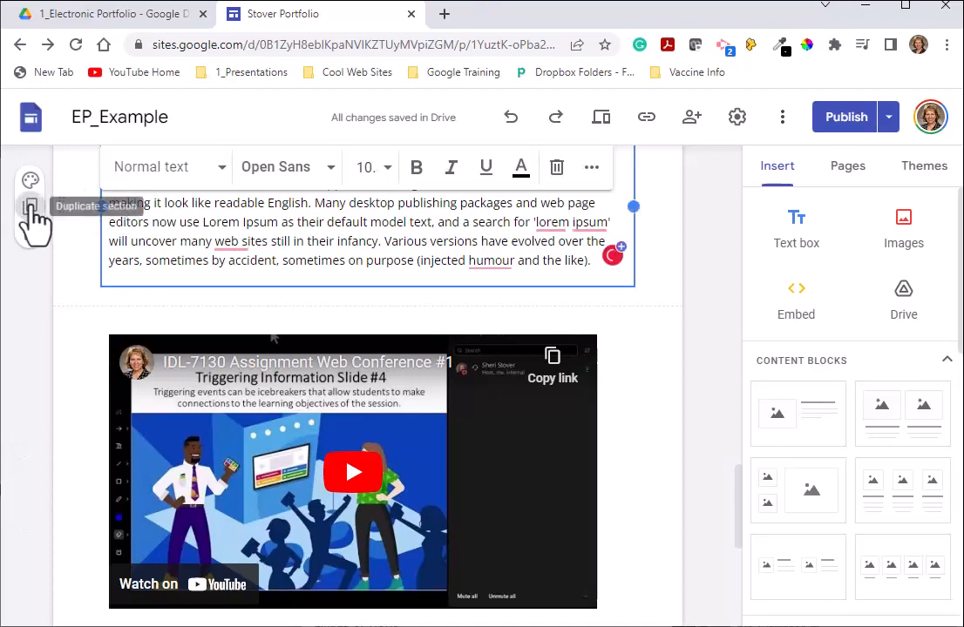
click(32, 209)
drag(63, 312, 53, 526)
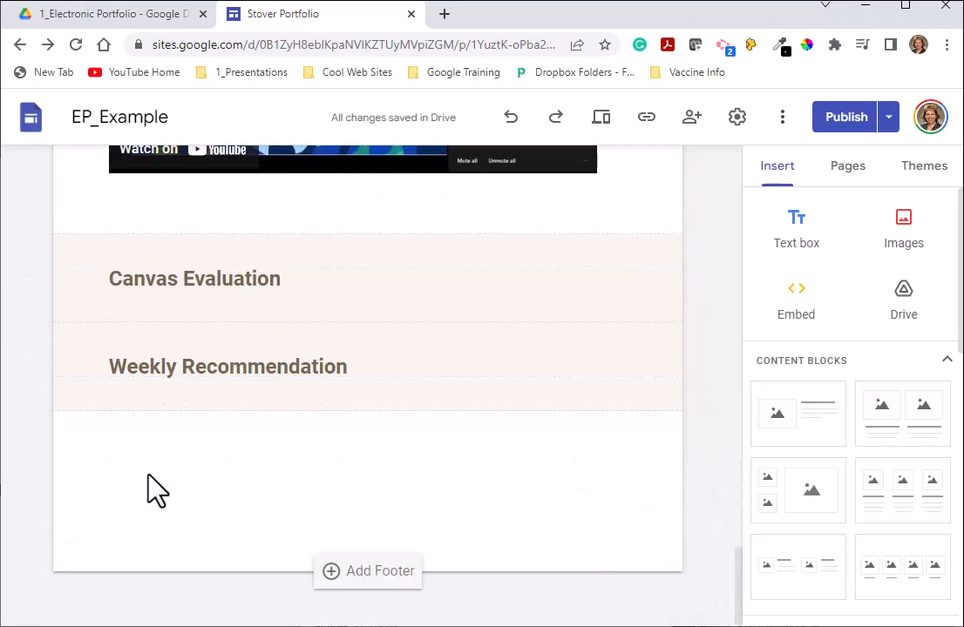
scroll(170, 344, up, 4)
scroll(160, 344, up, 2)
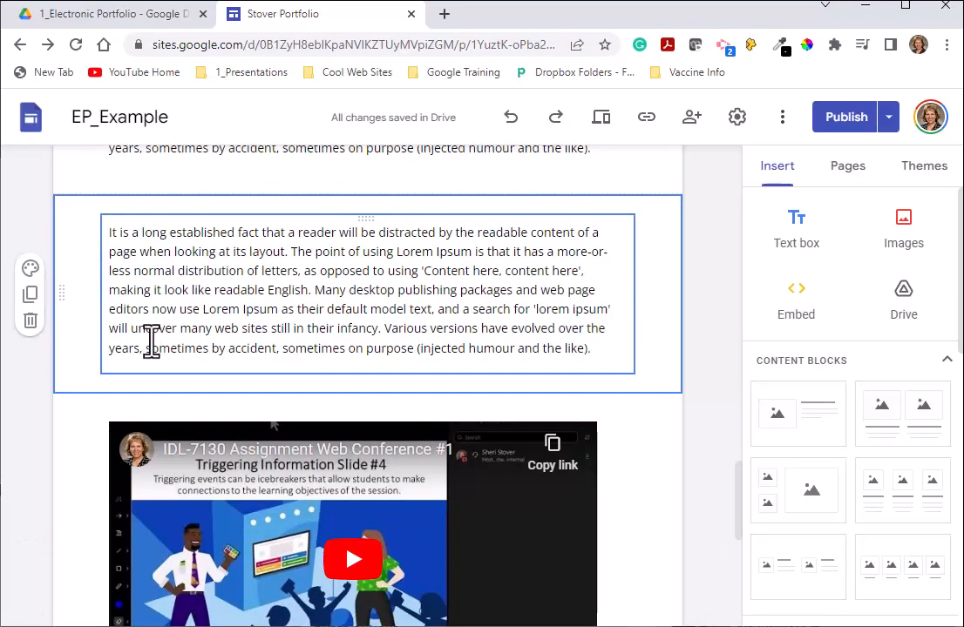
drag(62, 297, 70, 468)
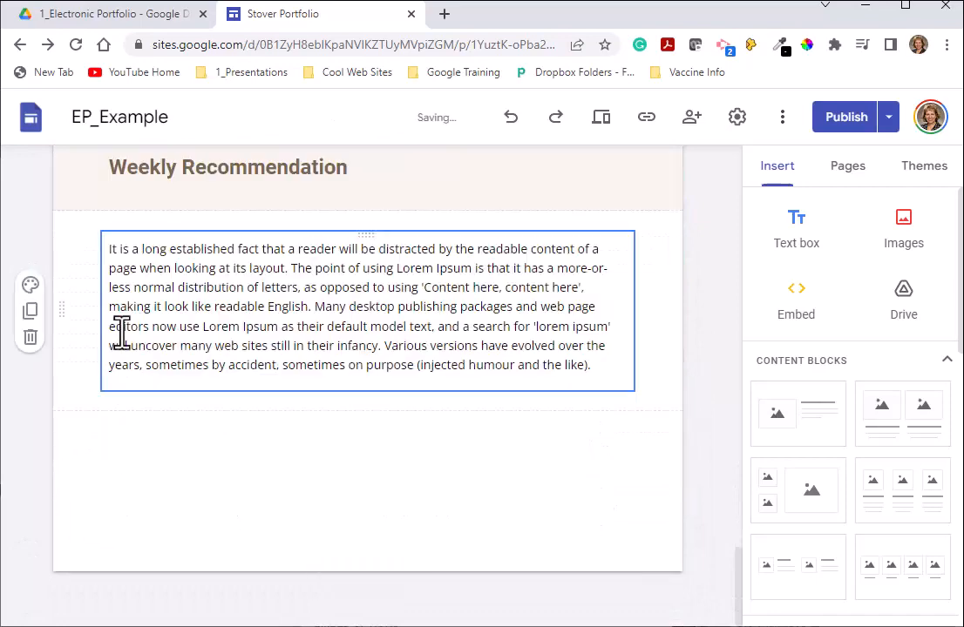
drag(111, 249, 629, 377)
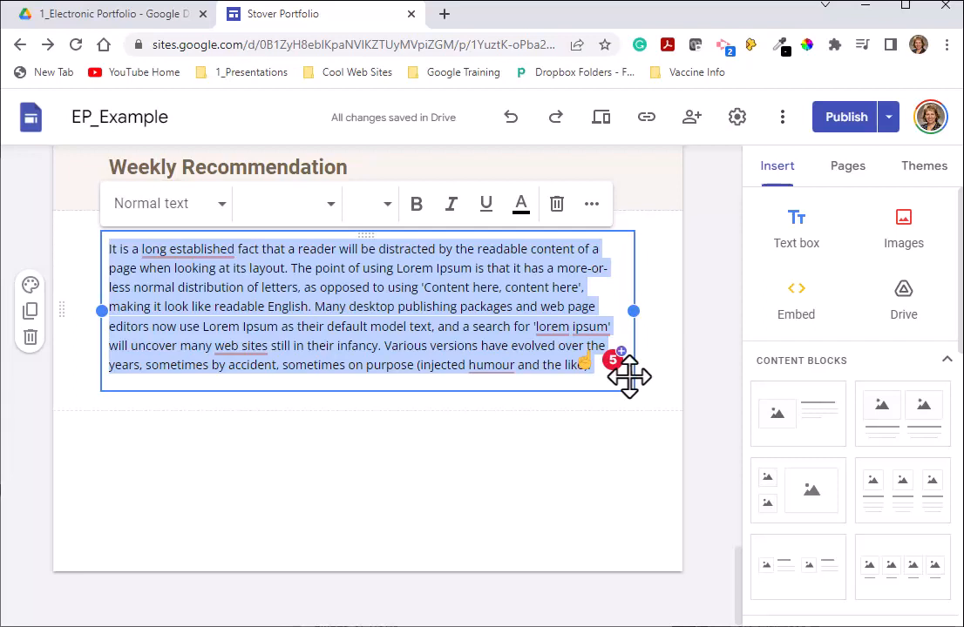
click(406, 510)
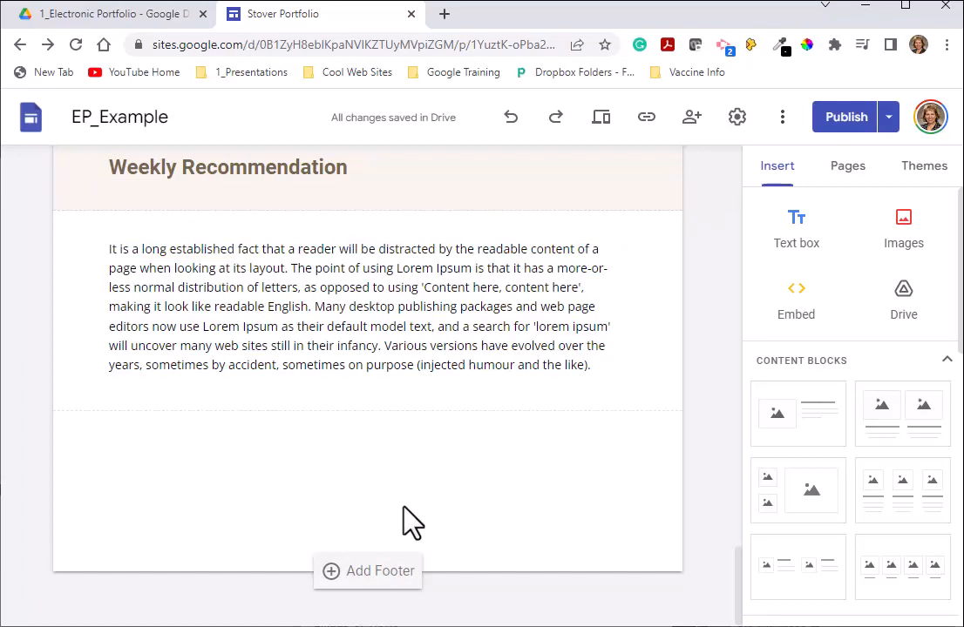
Review the site's pending changes and publish the updated site
scroll(396, 501, up, 10)
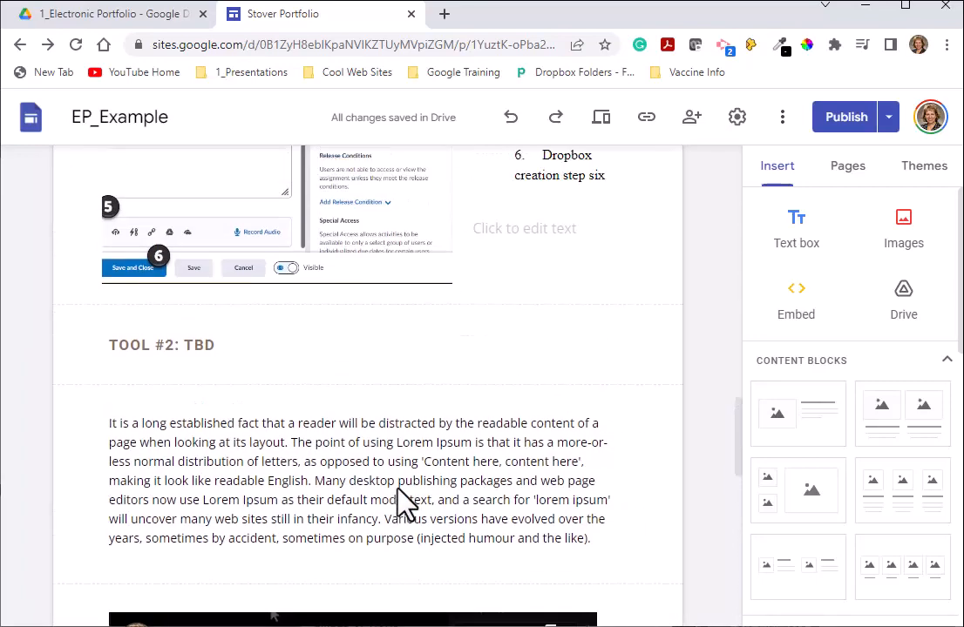
scroll(405, 506, up, 5)
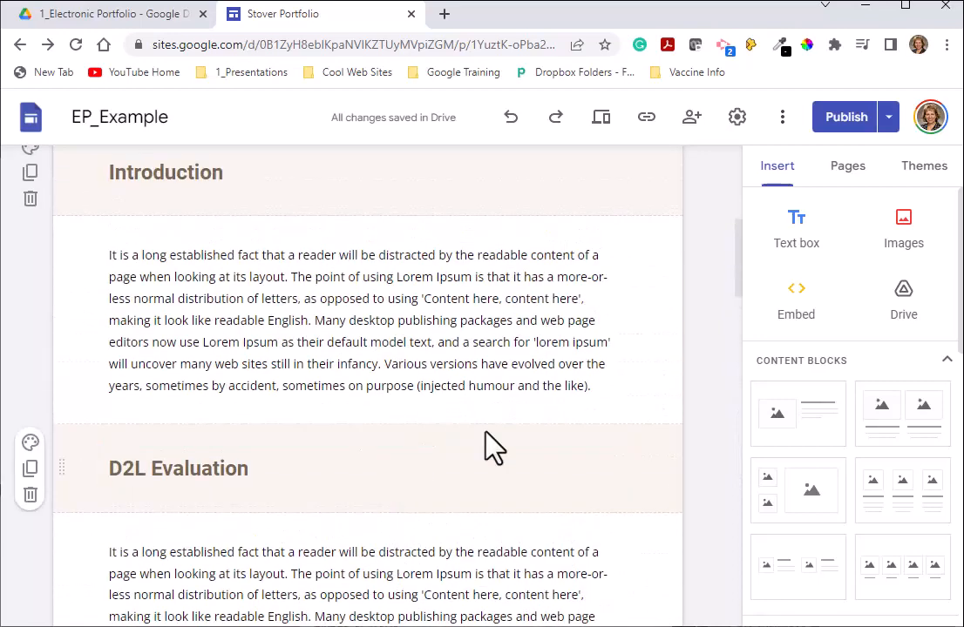
click(847, 119)
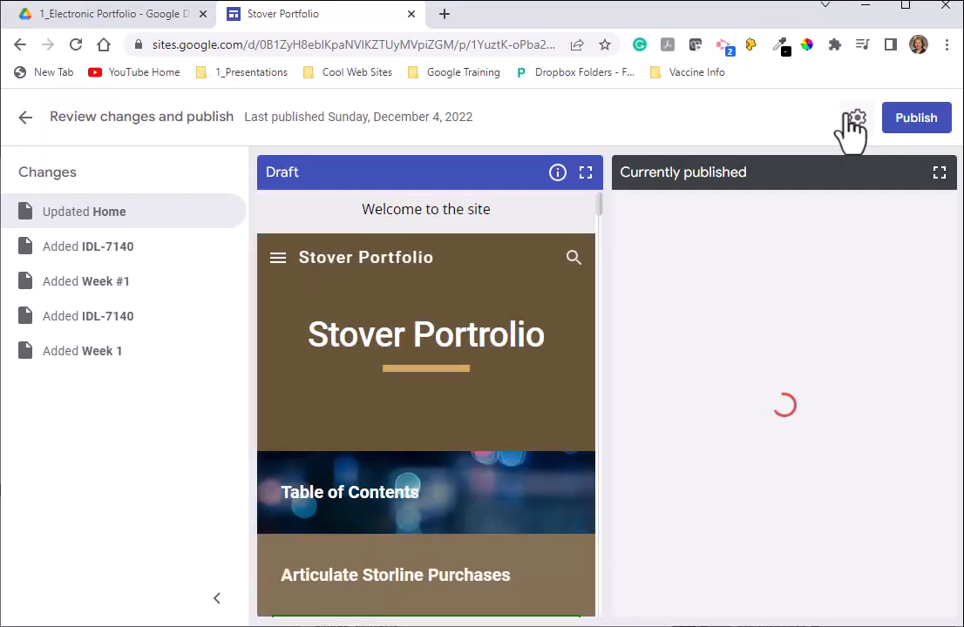
click(915, 122)
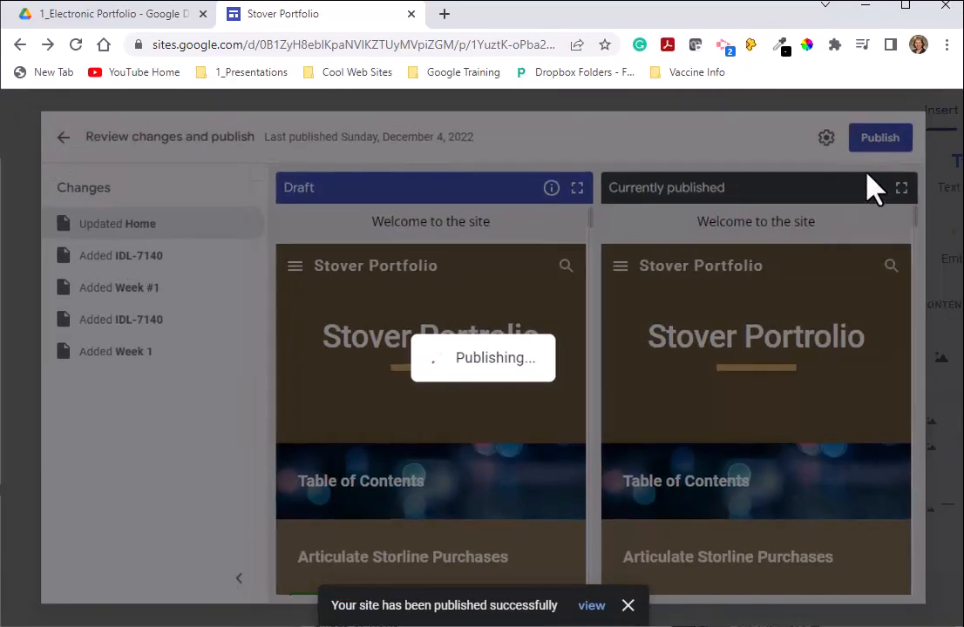